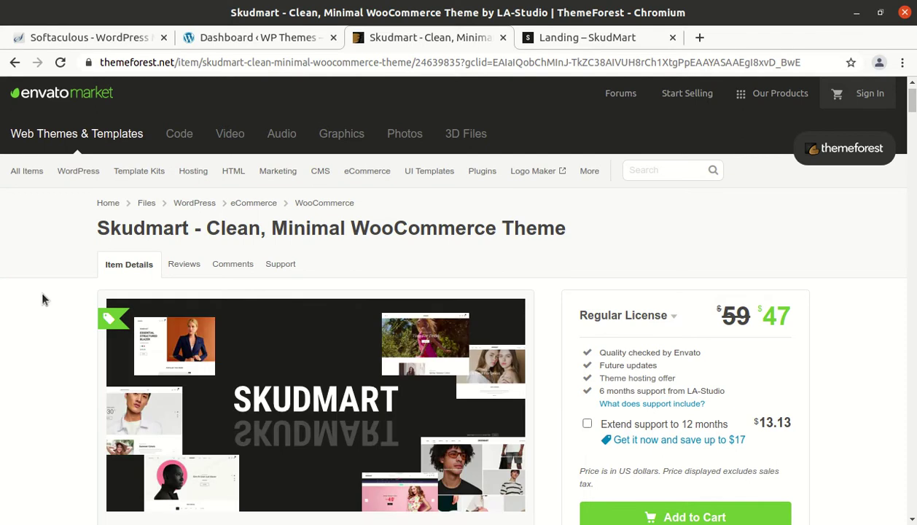
Examine the Skudmart theme listing on ThemeForest for its price, version compatibility, author, sales, item rating, creation date and last update
scroll(42, 297, "down", 3)
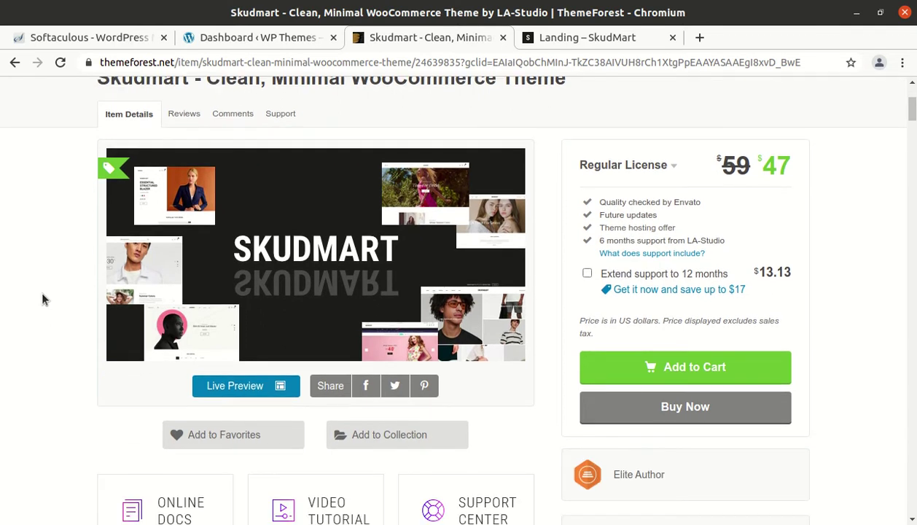
scroll(41, 297, "down", 2)
scroll(42, 297, "down", 3)
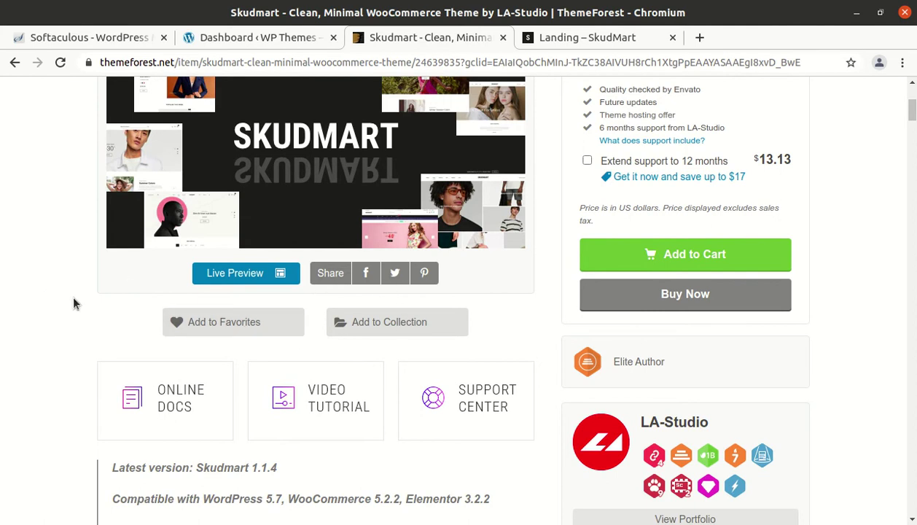
scroll(72, 303, "down", 5)
scroll(73, 303, "up", 4)
scroll(319, 340, "down", 4)
scroll(716, 418, "down", 4)
scroll(723, 429, "up", 5)
left_click_drag(681, 212, 618, 211)
scroll(651, 244, "down", 6)
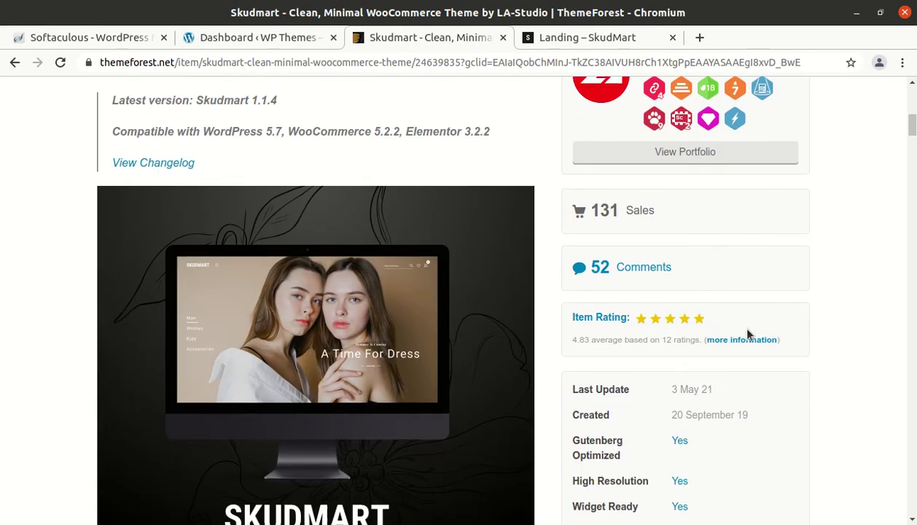
left_click_drag(751, 406, 669, 406)
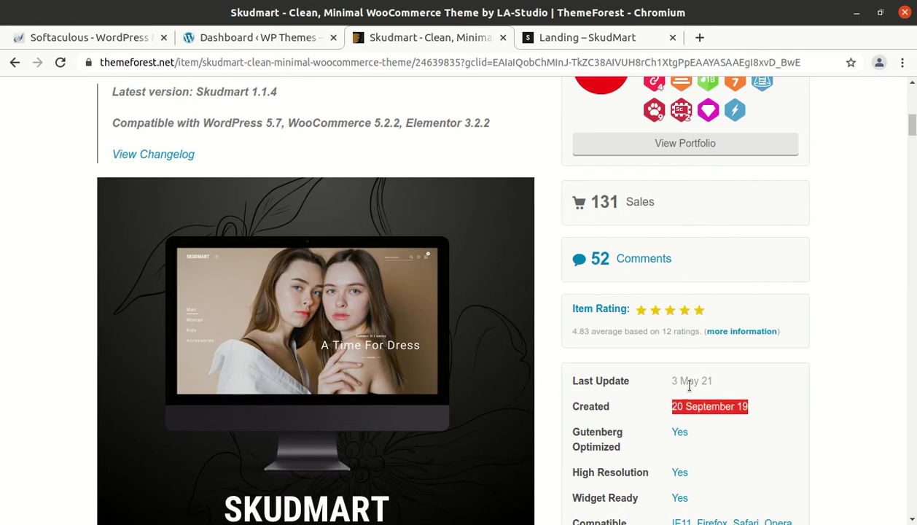
left_click_drag(714, 382, 671, 389)
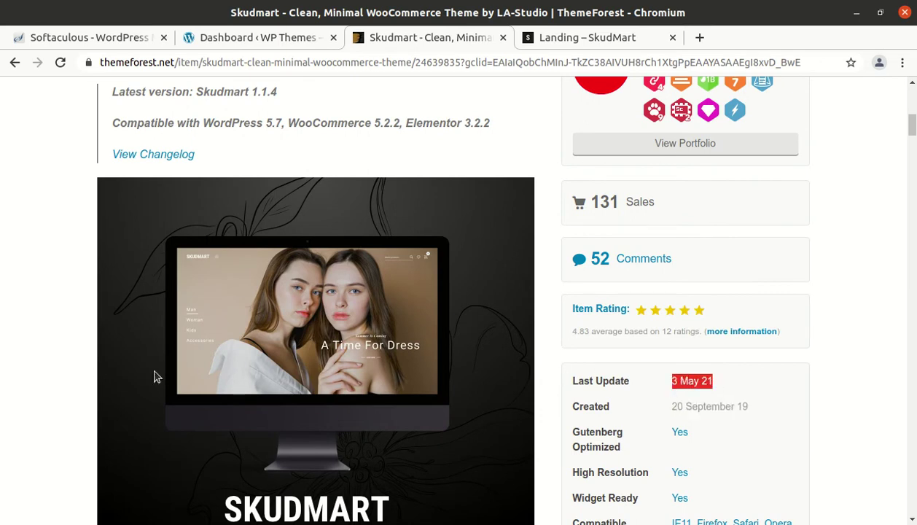
Review the listing's compatibility details, design showcase images and customer testimonials
scroll(94, 375, "down", 5)
scroll(95, 375, "down", 1)
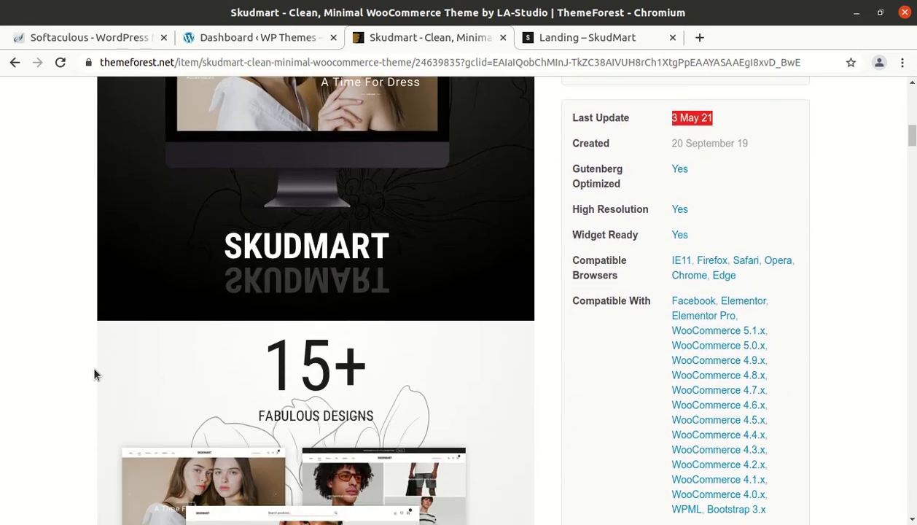
scroll(94, 375, "down", 1)
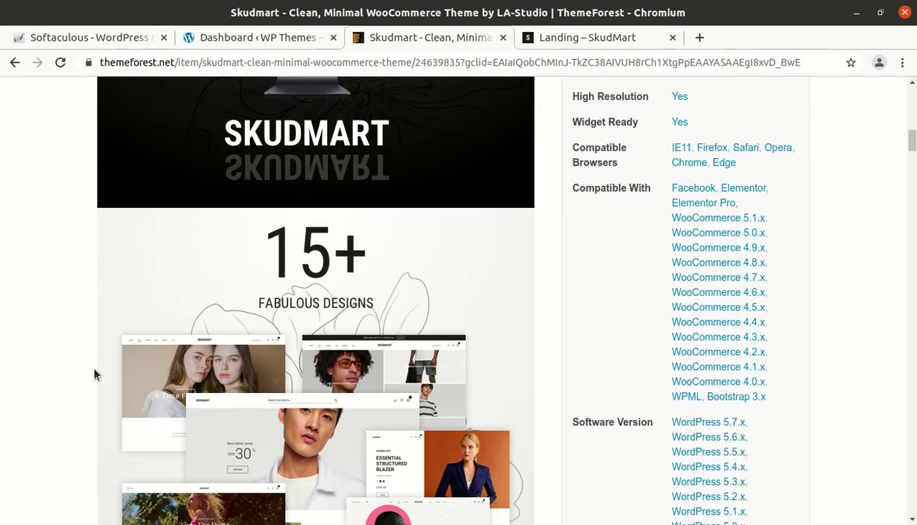
scroll(94, 375, "down", 4)
scroll(94, 375, "down", 4)
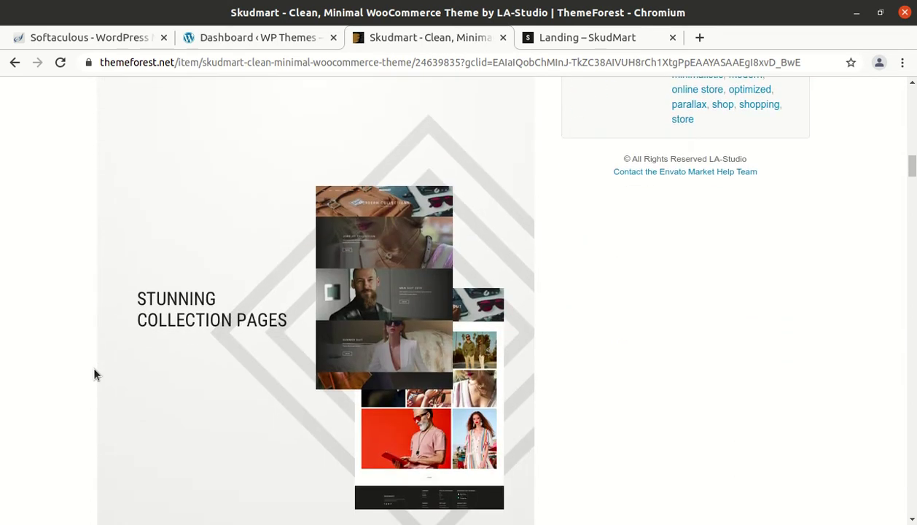
scroll(94, 374, "down", 1)
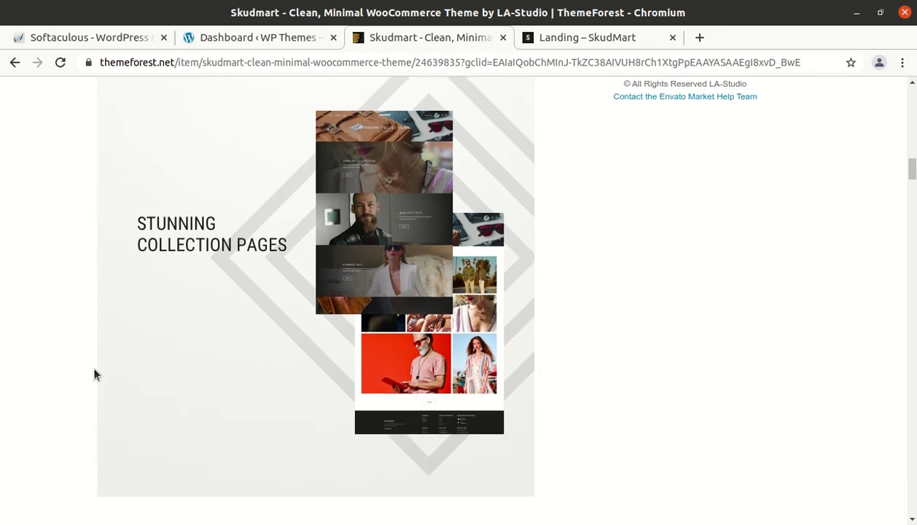
scroll(94, 374, "down", 2)
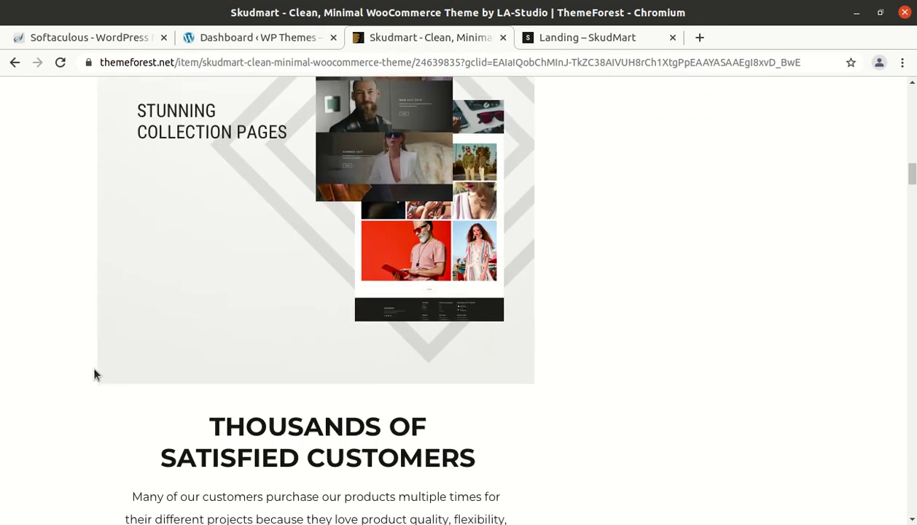
scroll(63, 375, "down", 1)
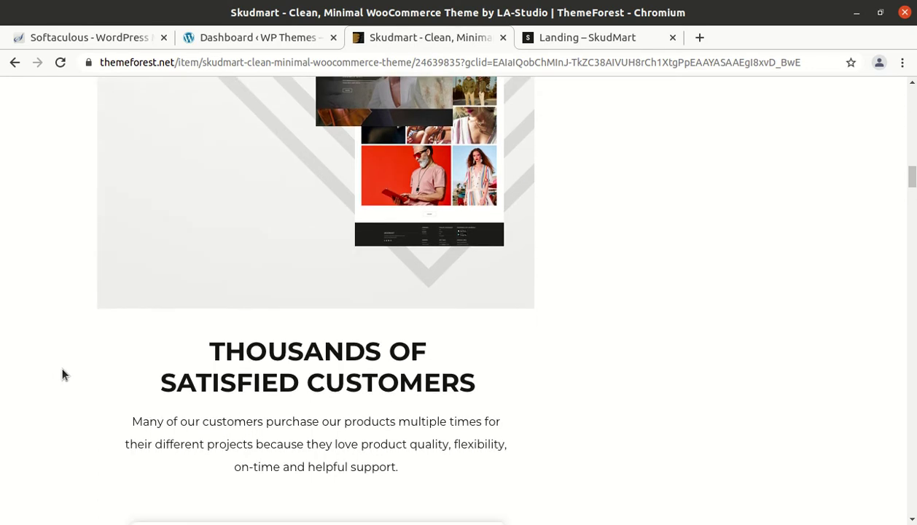
scroll(62, 375, "down", 1)
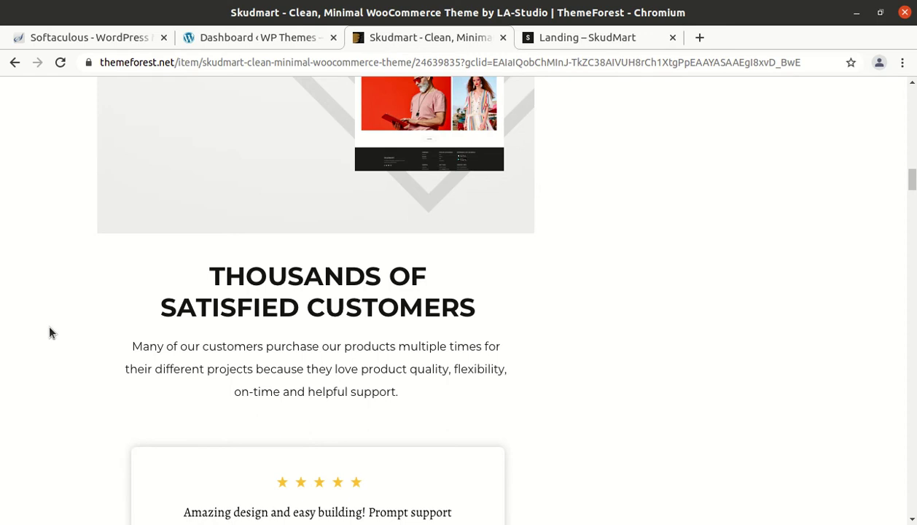
scroll(73, 352, "down", 8)
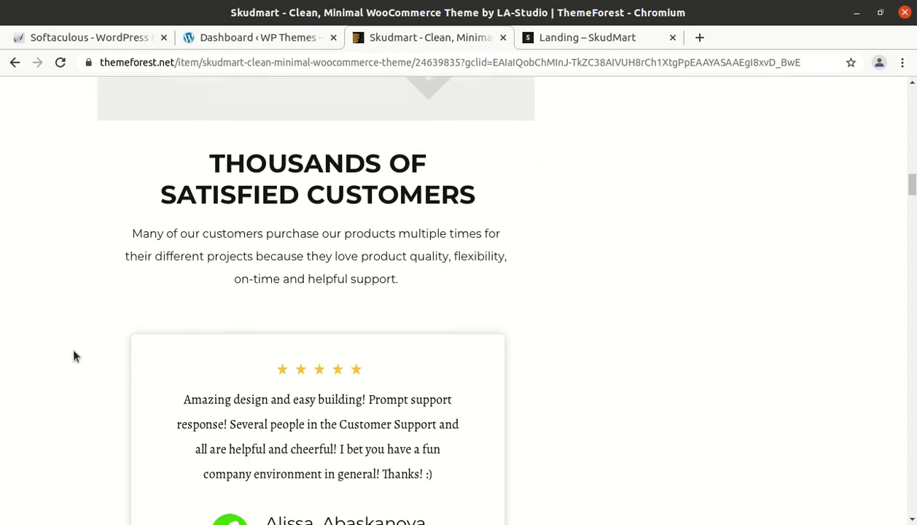
scroll(80, 350, "down", 1)
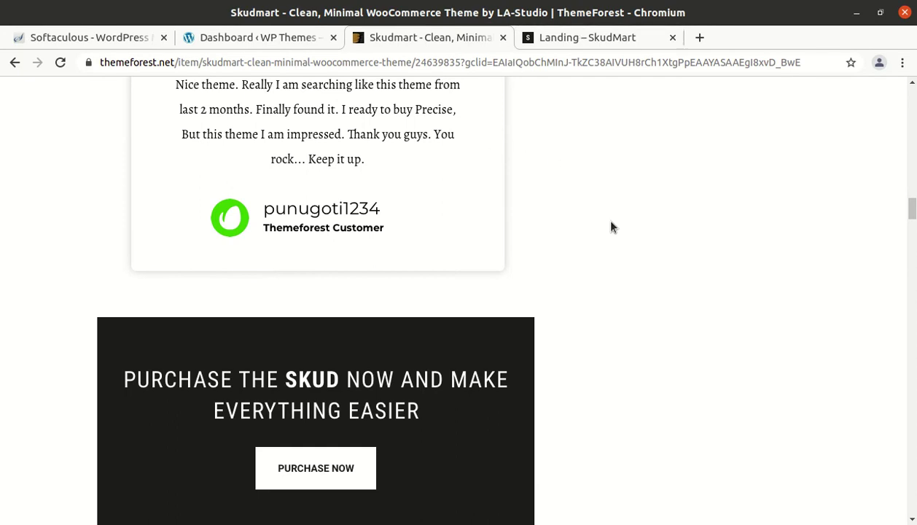
scroll(623, 236, "up", 6)
scroll(624, 235, "up", 3)
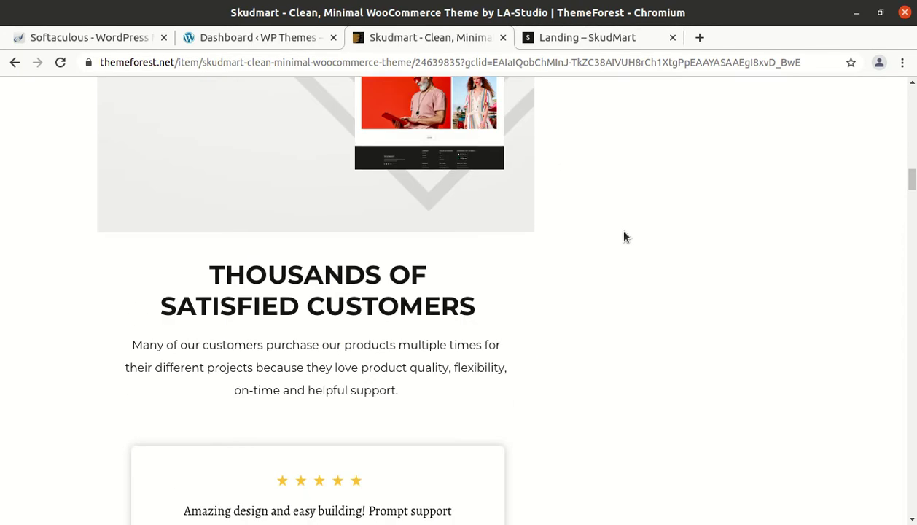
scroll(557, 149, "up", 1)
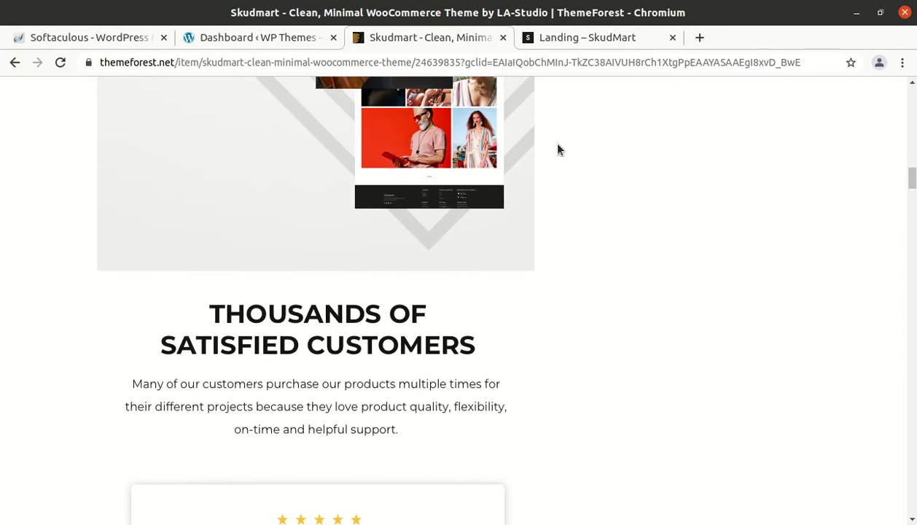
Switch to the SkudMart landing page and open the Fashion Modern demo in a separate browser tab
left_click(560, 38)
scroll(347, 323, "up", 3)
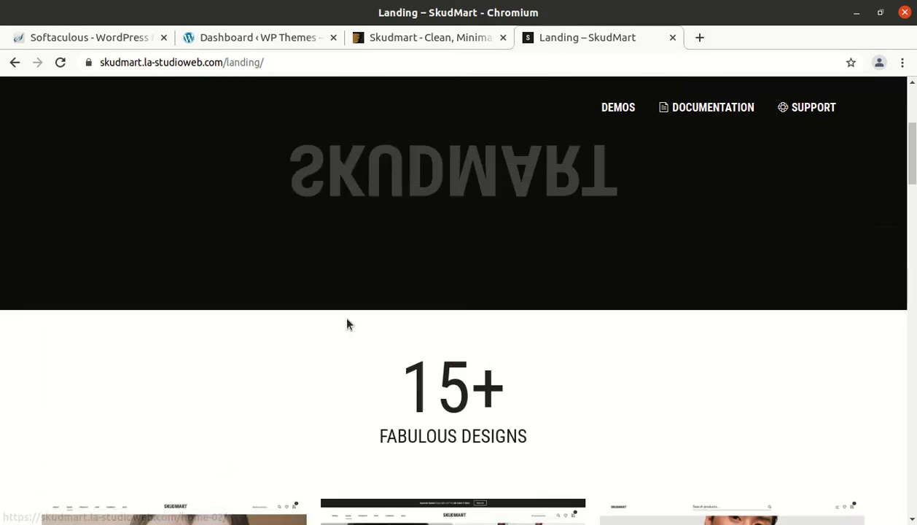
scroll(348, 322, "up", 3)
scroll(346, 318, "down", 6)
scroll(246, 325, "down", 2)
middle_click(156, 287)
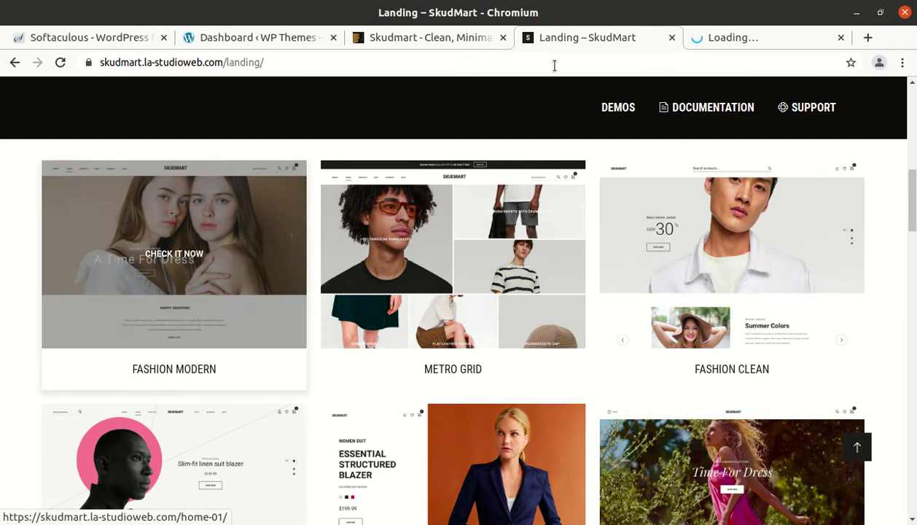
left_click(712, 40)
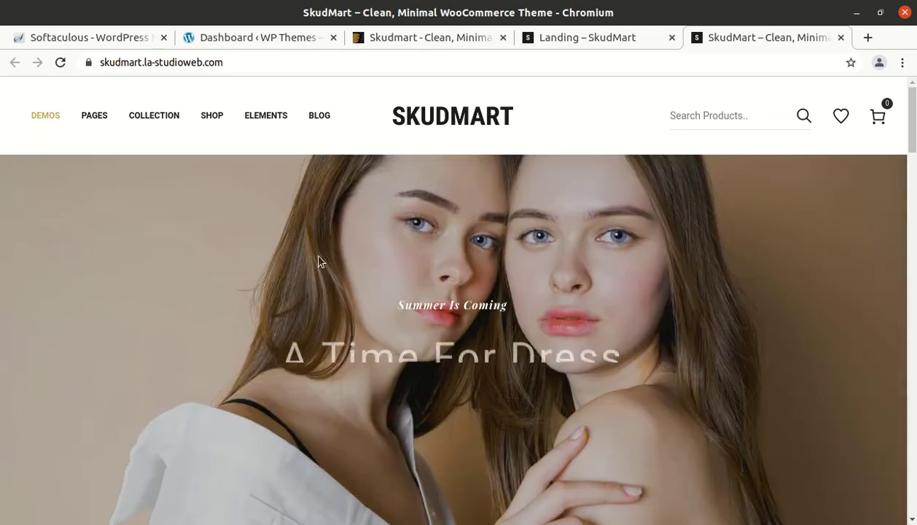
Dismiss the newsletter popup and look through the demo home page as far as the New Arrival products
scroll(239, 250, "down", 3)
scroll(246, 299, "down", 2)
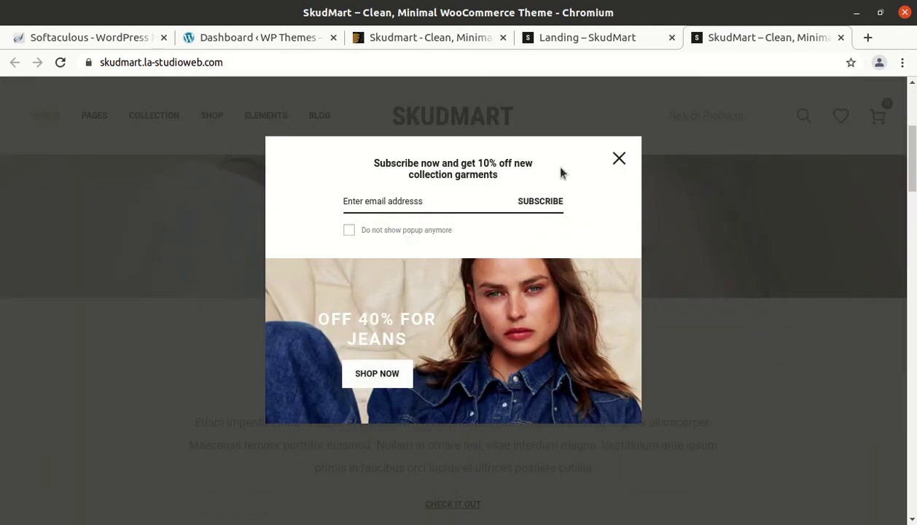
left_click(616, 158)
scroll(282, 417, "down", 2)
scroll(283, 417, "down", 3)
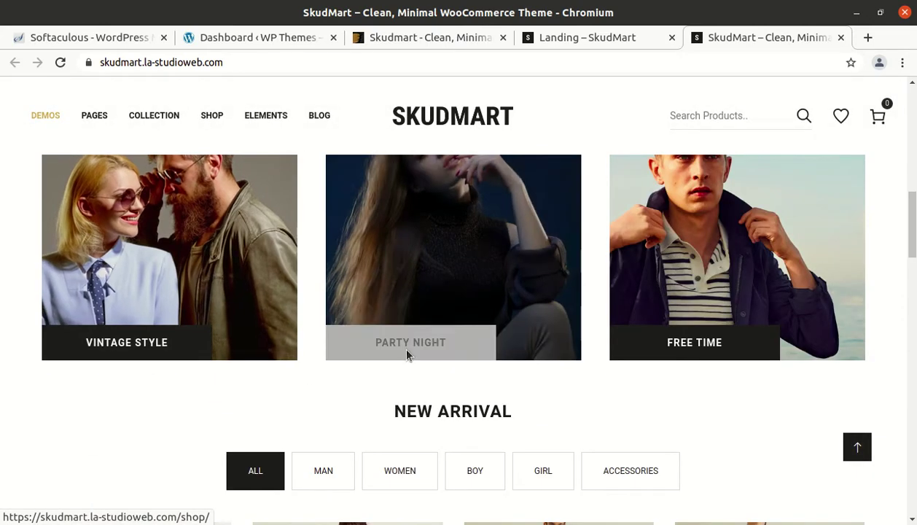
scroll(330, 465, "down", 3)
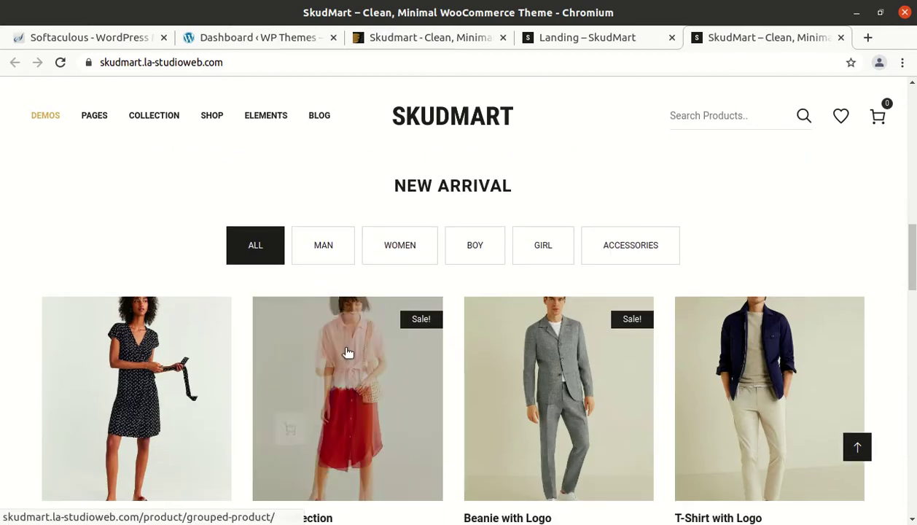
Open the Logo Collection product from New Arrival and review its product options, description and related products sections
left_click(318, 359)
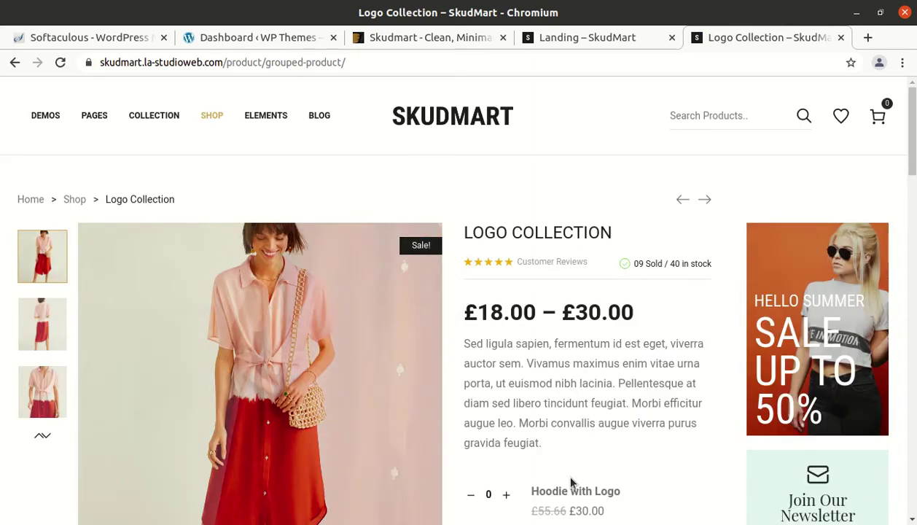
scroll(558, 466, "down", 3)
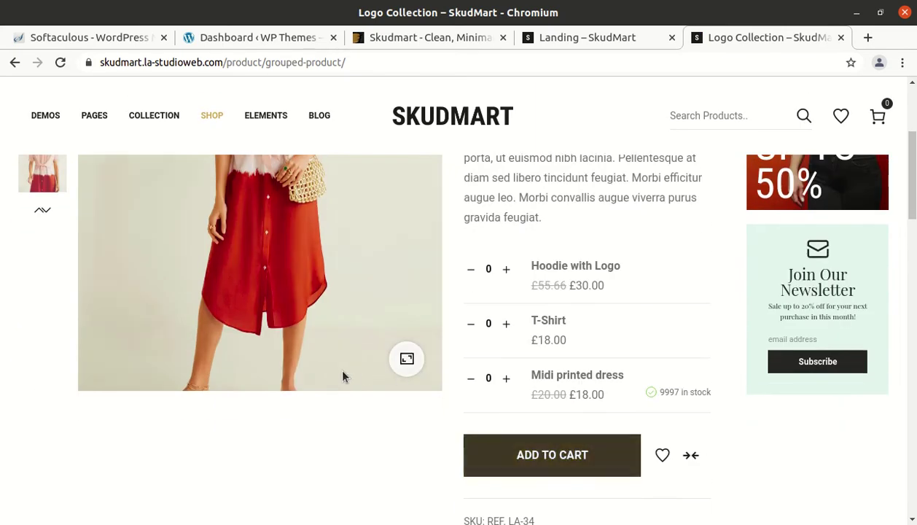
scroll(625, 359, "down", 1)
scroll(362, 369, "down", 5)
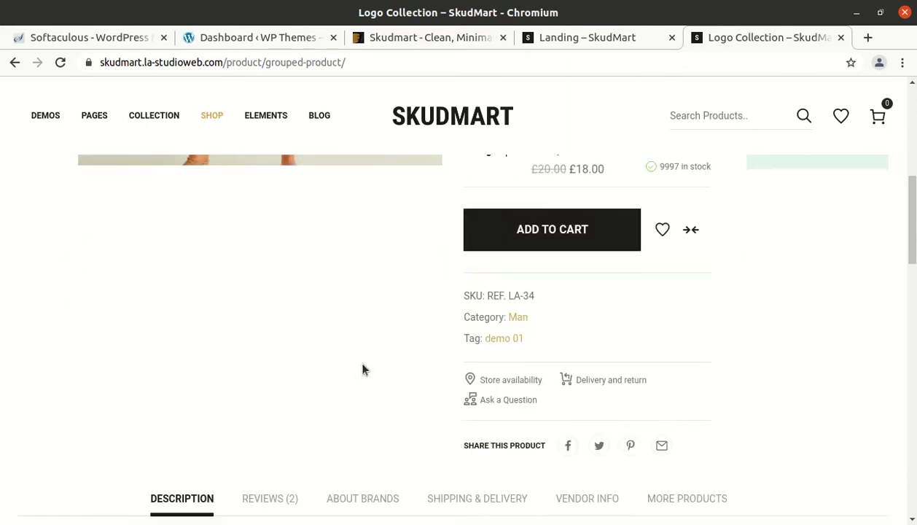
scroll(387, 314, "down", 2)
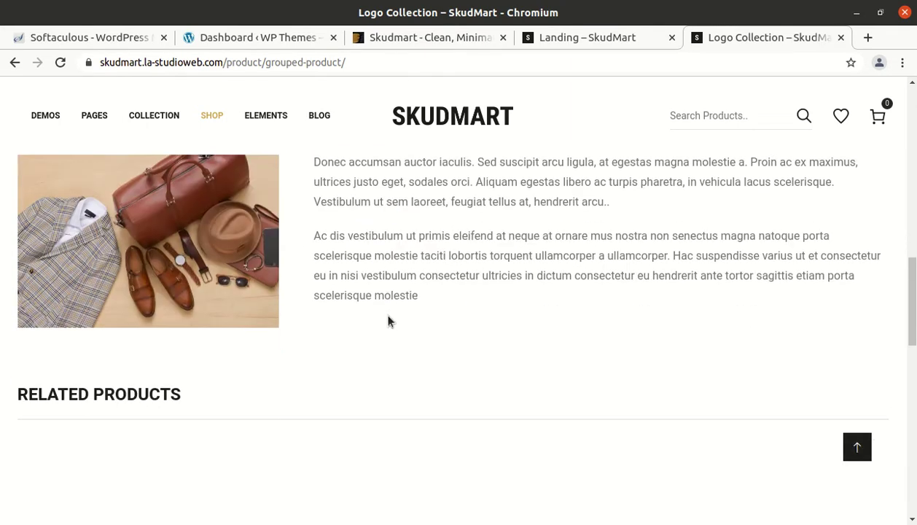
scroll(387, 321, "up", 8)
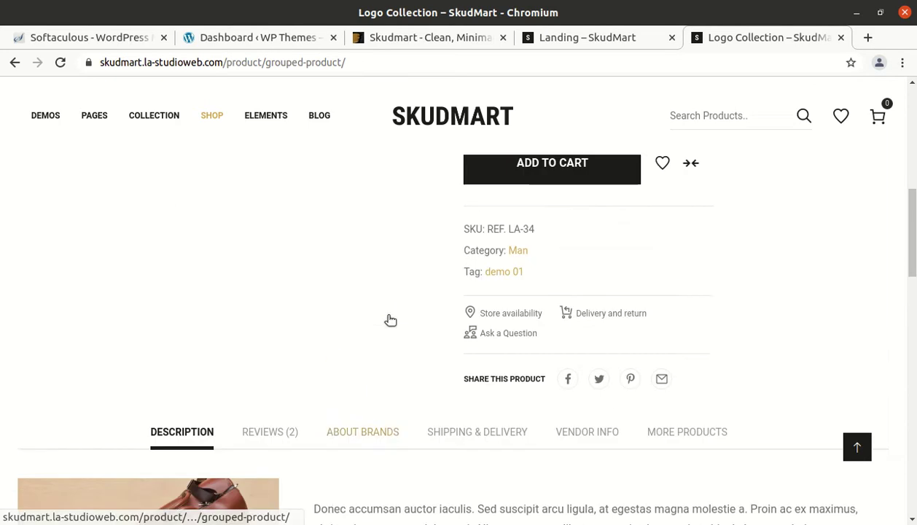
scroll(388, 320, "up", 3)
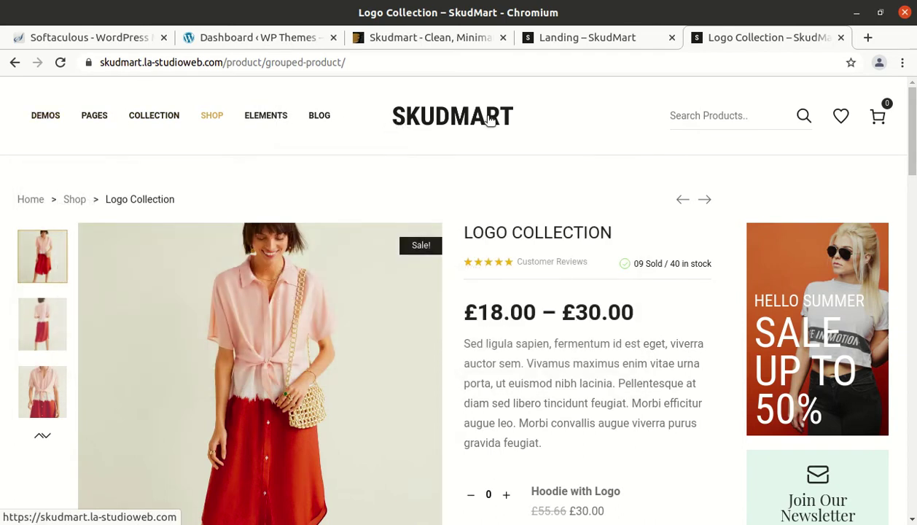
Return to the demo home page, dismiss the newsletter popup, and review the banner slider, category tiles and New Arrival section
left_click(449, 127)
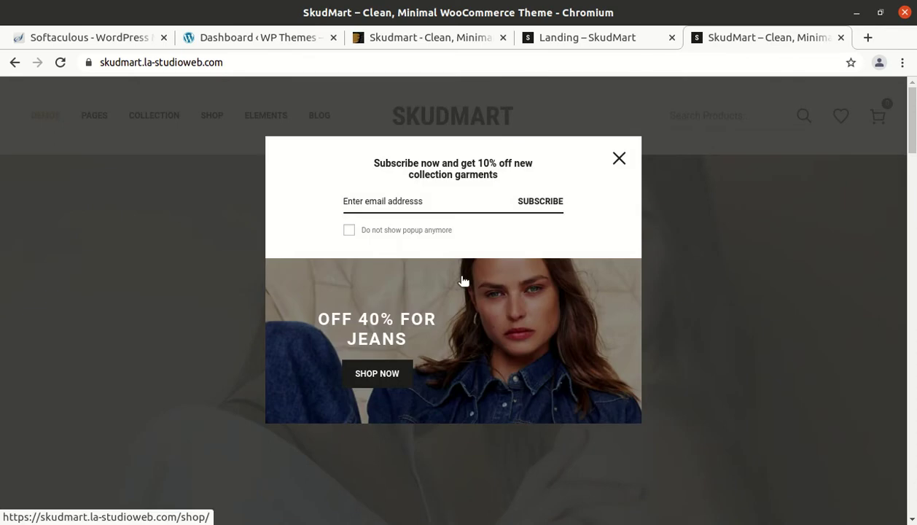
left_click(618, 161)
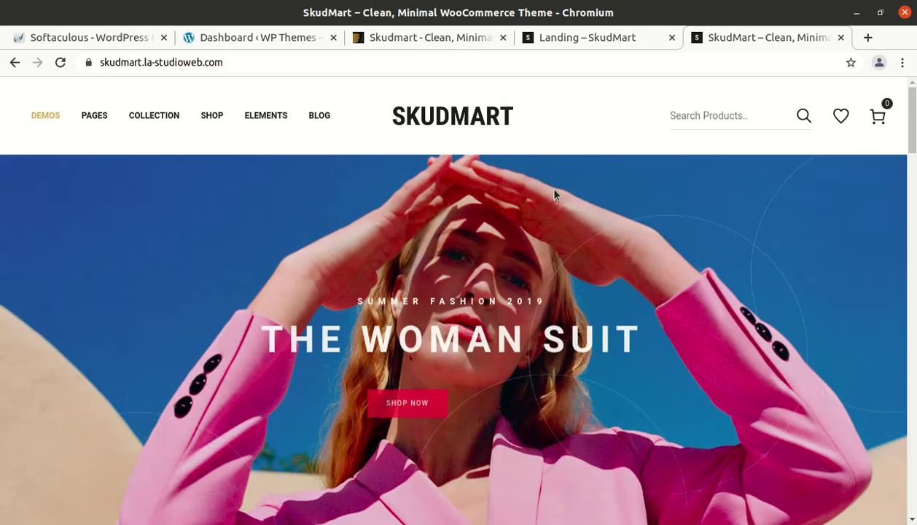
scroll(441, 283, "down", 2)
scroll(339, 393, "down", 1)
scroll(314, 365, "down", 1)
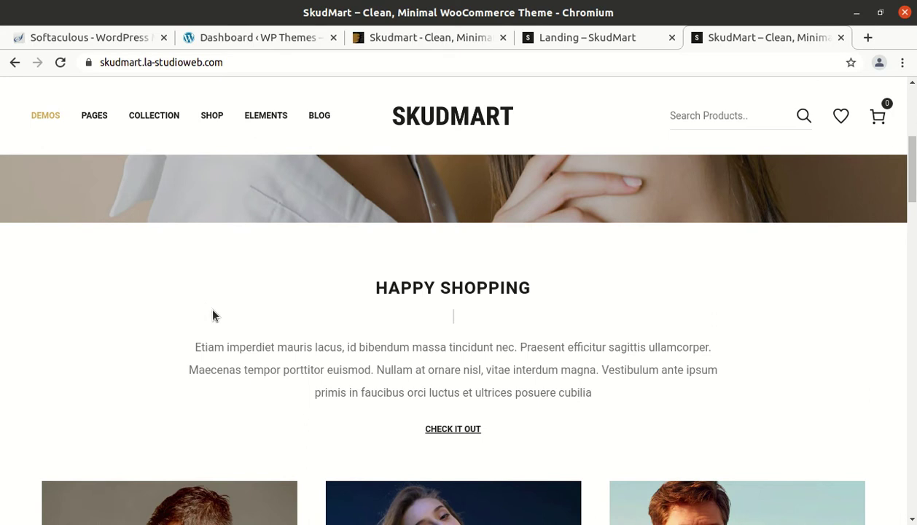
scroll(213, 314, "down", 5)
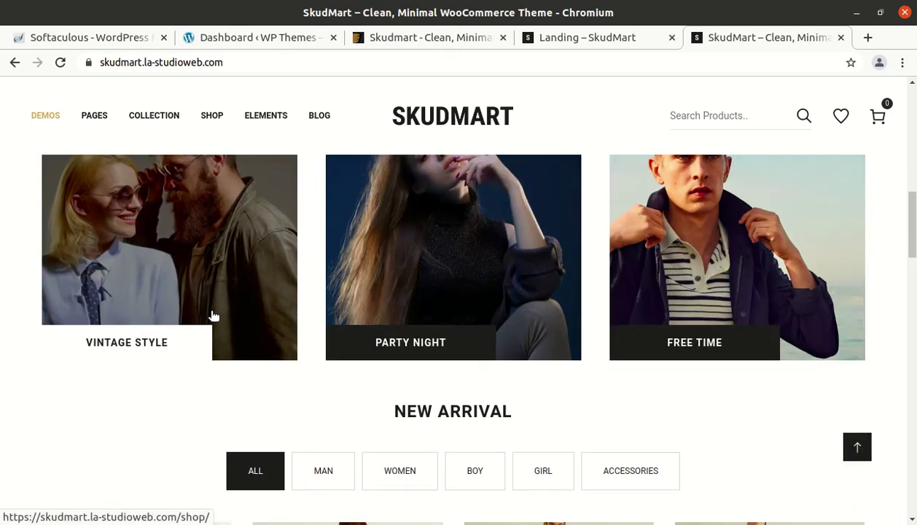
scroll(213, 314, "down", 2)
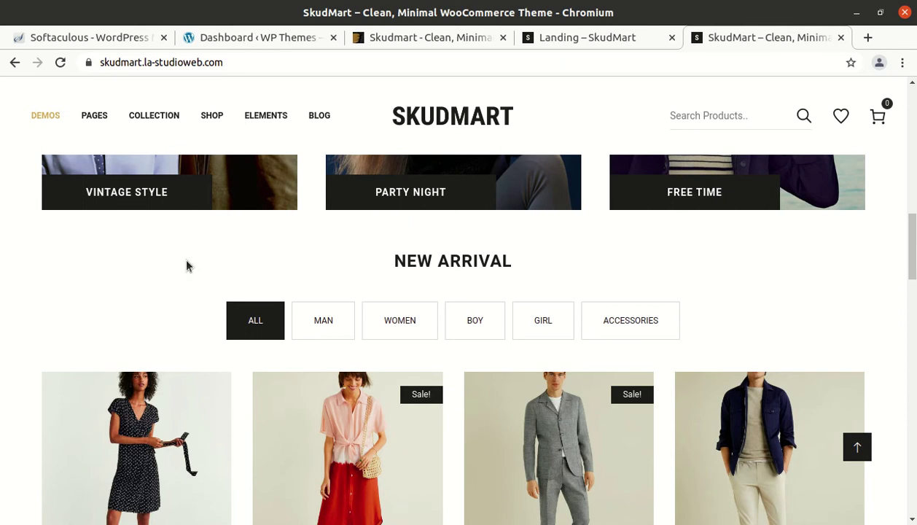
scroll(186, 265, "up", 12)
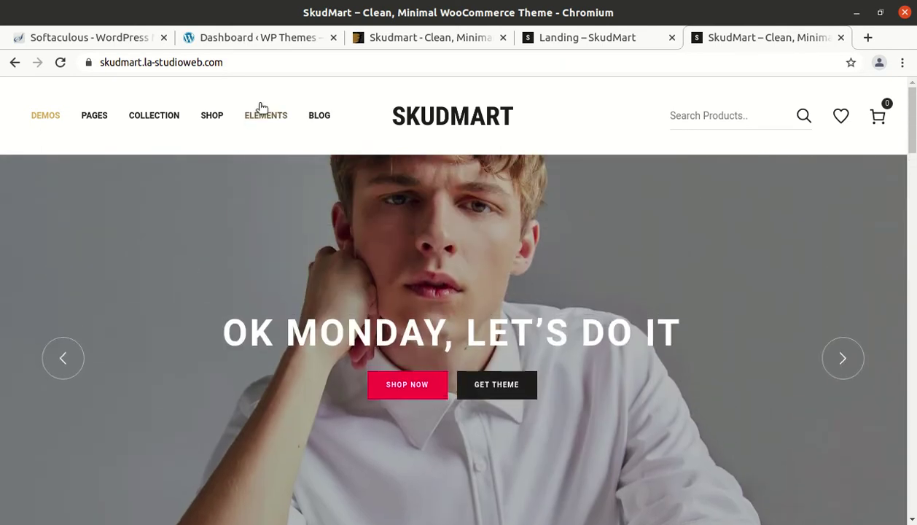
mouse_move(258, 109)
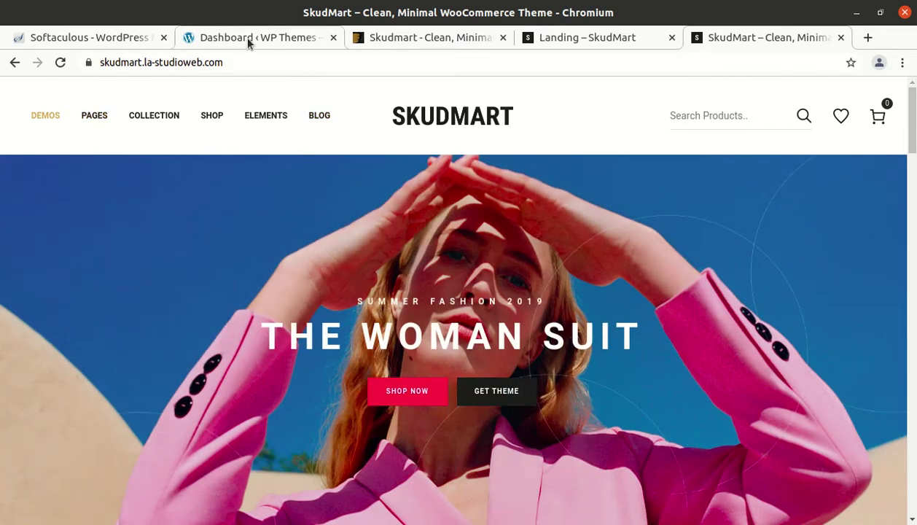
Switch to the WordPress dashboard of the WP Themes site and visit the site's current front page
left_click(247, 41)
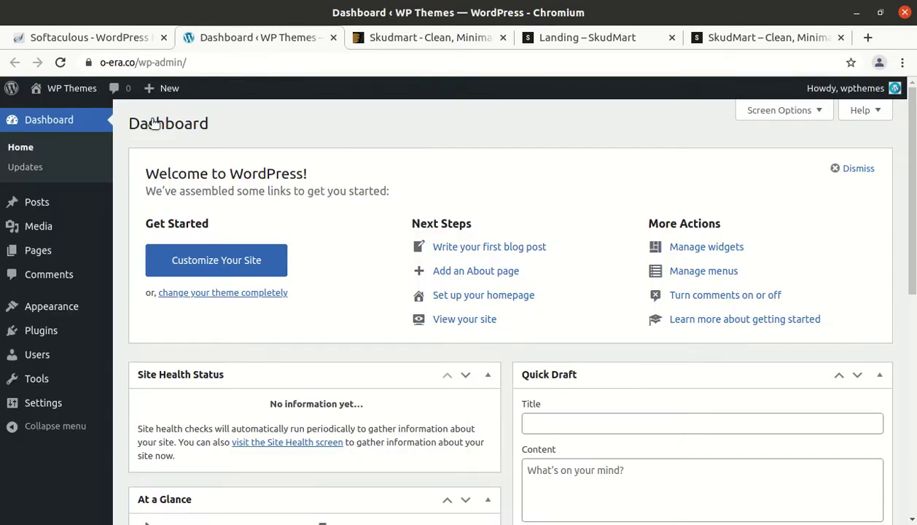
mouse_move(55, 95)
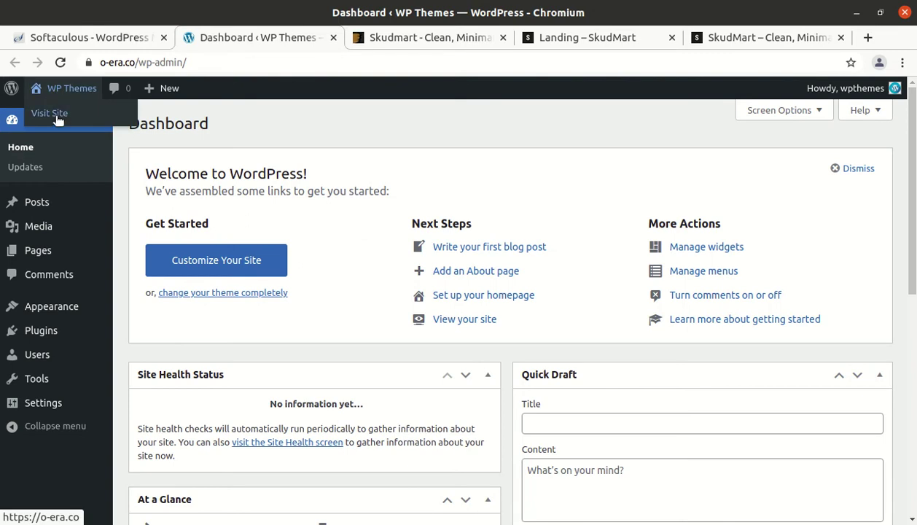
left_click(57, 118)
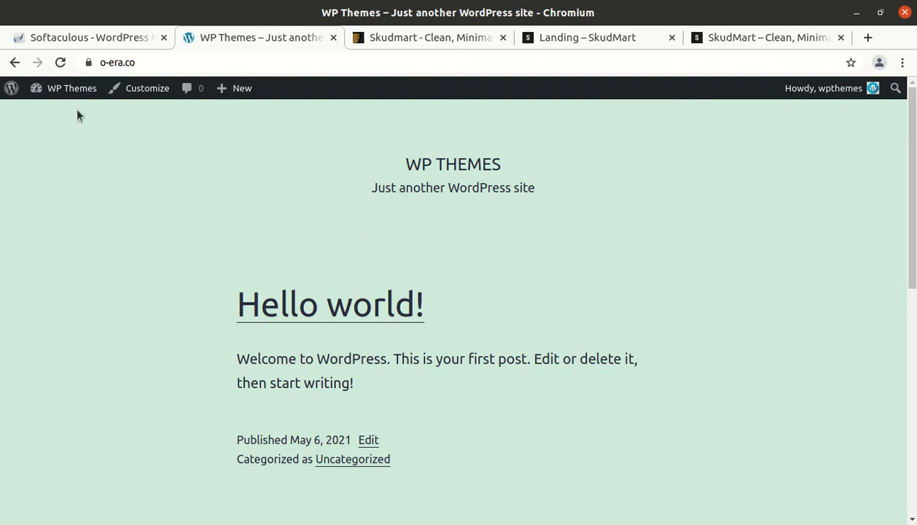
Bring up the skudmart_v1.1.4 folder in the file manager and look inside its Assets and Bundled Plugins folders
left_click(1, 24)
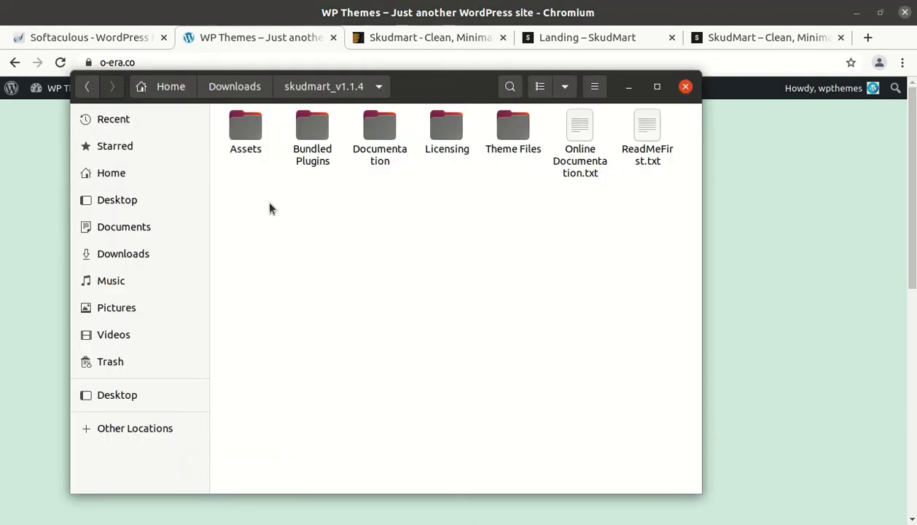
double_click(233, 121)
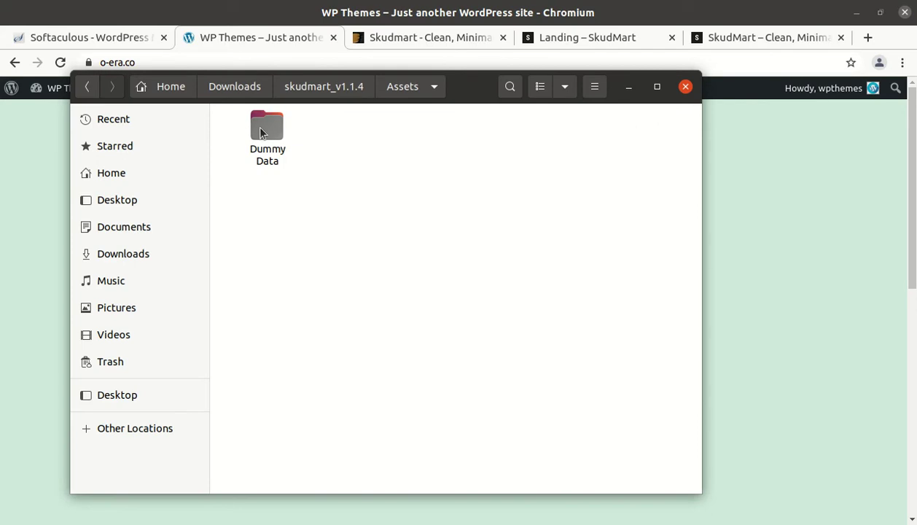
left_click(321, 87)
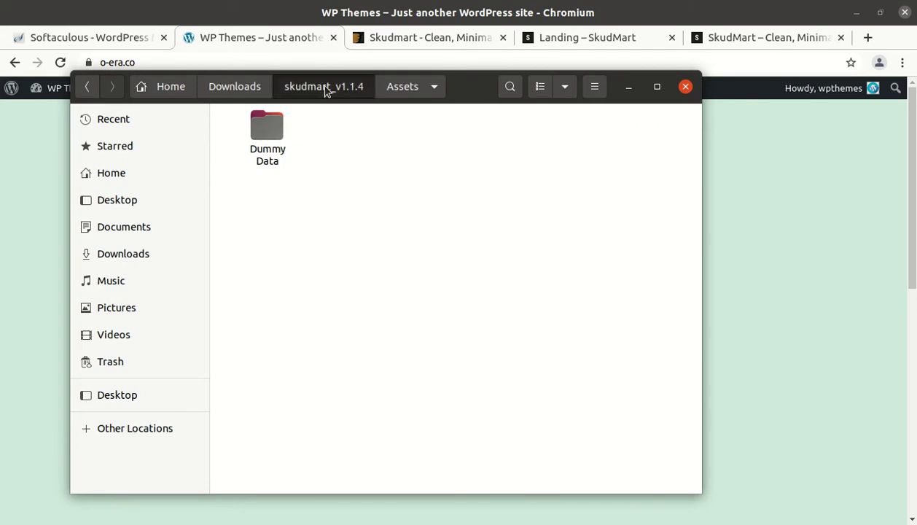
double_click(307, 140)
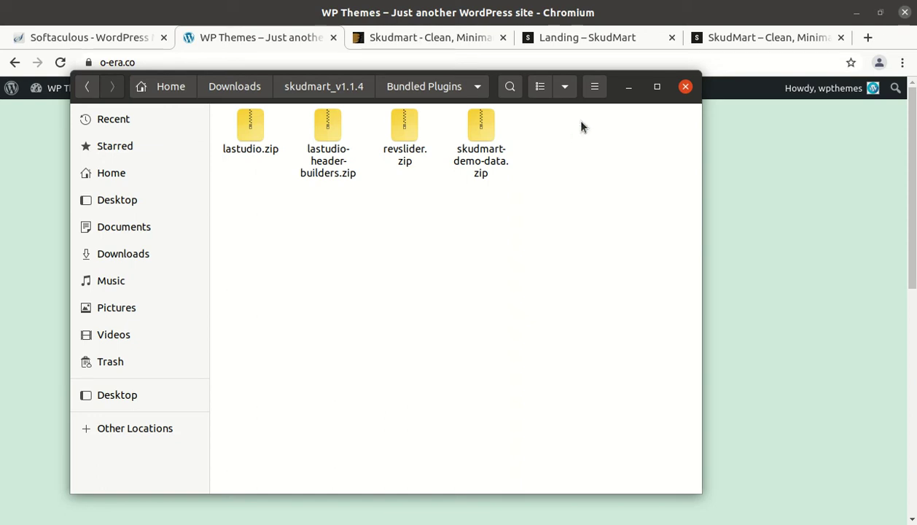
left_click(306, 91)
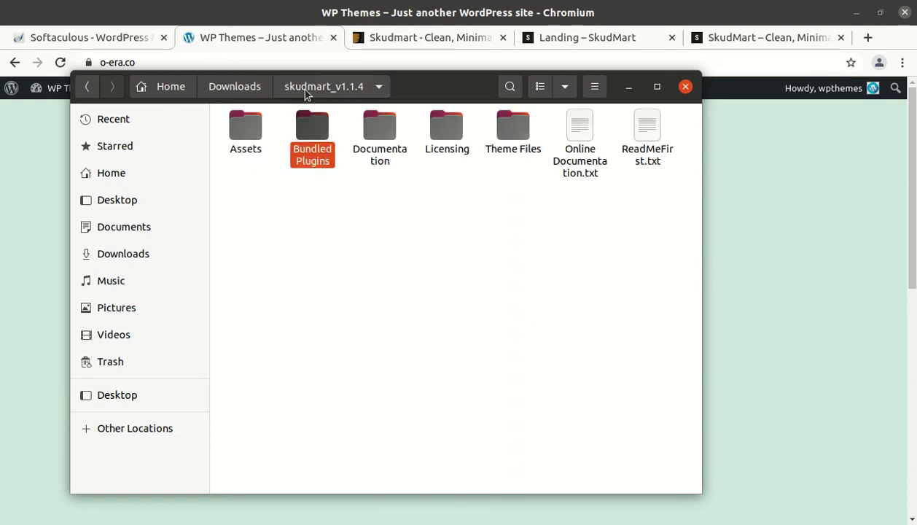
Go over the remaining skudmart_v1.1.4 items, including Documentation, Licensing, Online Documentation.txt and ReadMeFirst.txt
left_click(380, 136)
left_click(457, 151)
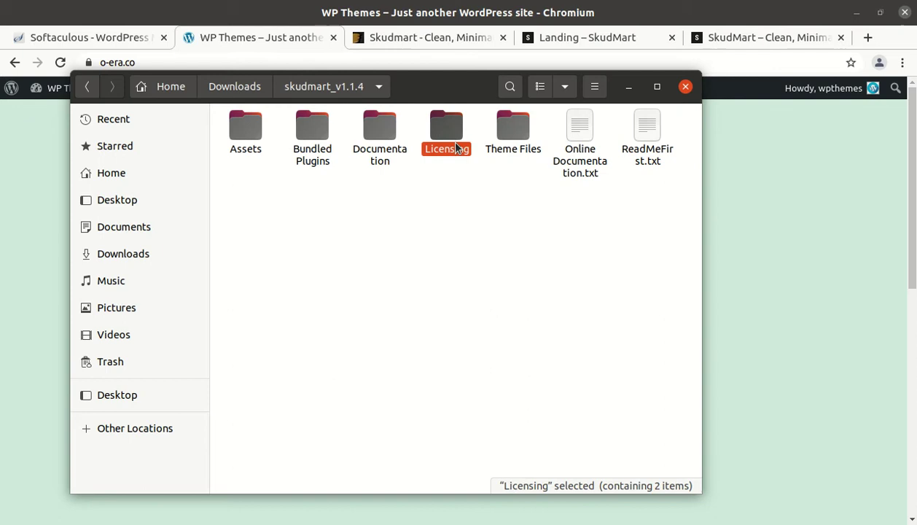
left_click(514, 213)
left_click(594, 170)
left_click(647, 156)
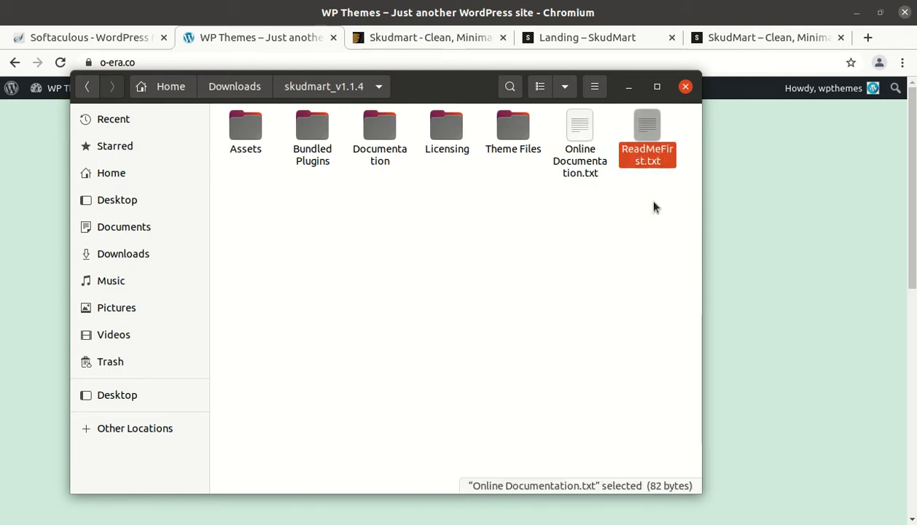
left_click(538, 235)
Open the Theme Files folder, check skudmart.zip and skudmart-child.zip, and minimize the file manager window
double_click(508, 134)
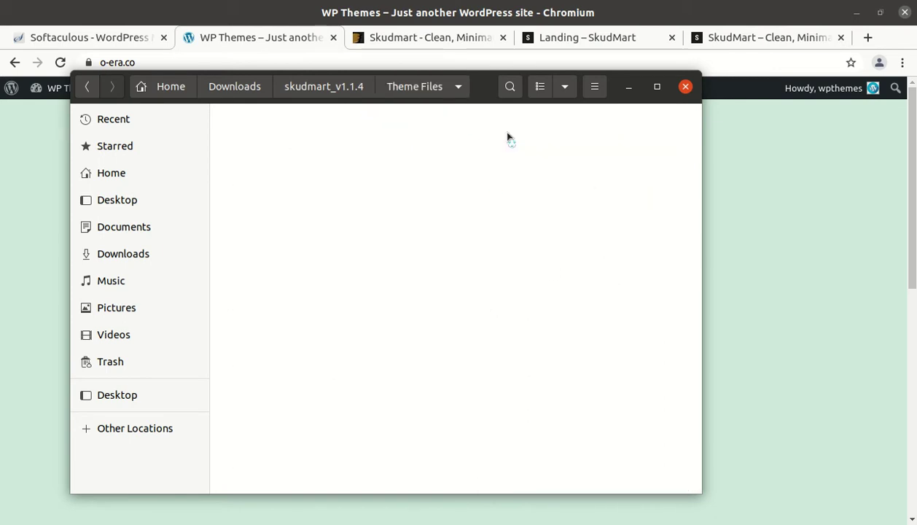
left_click(262, 131)
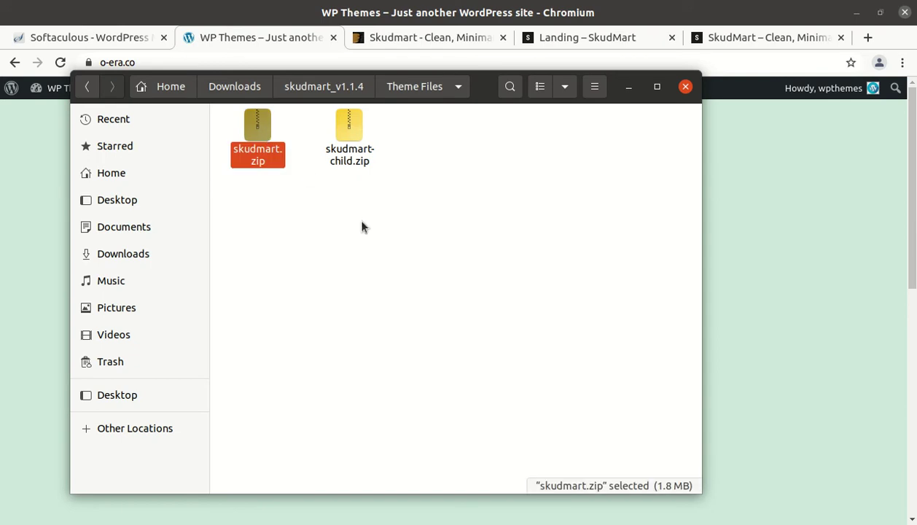
left_click(347, 160)
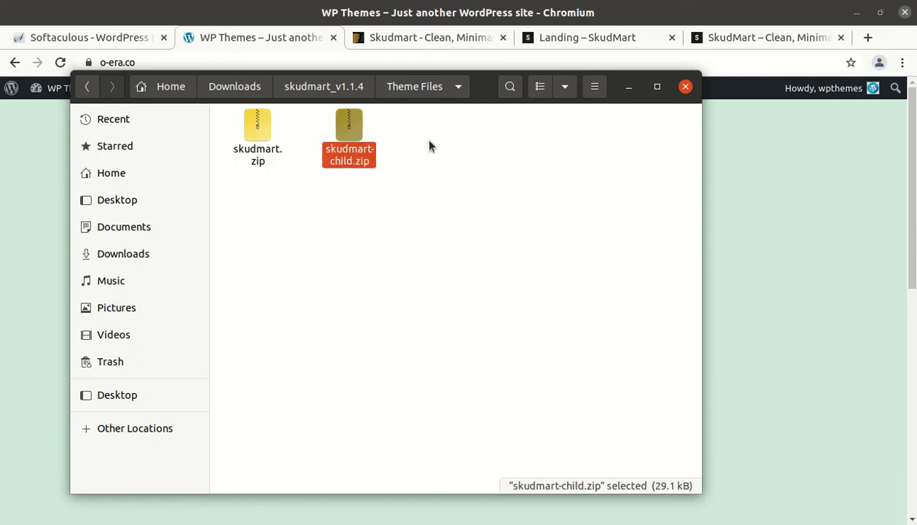
left_click(627, 88)
Open the site's Themes management page and view the details of the active Twenty Twenty-One theme
mouse_move(73, 91)
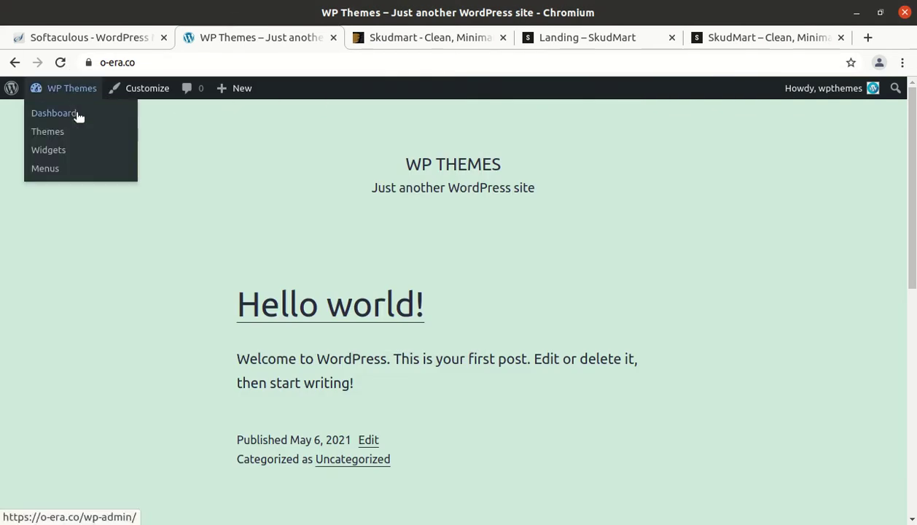
left_click(57, 137)
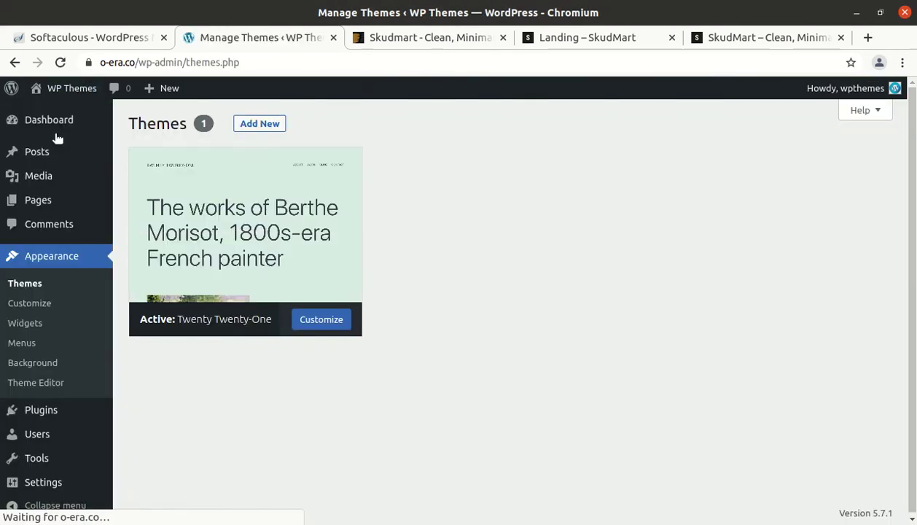
left_click(217, 248)
scroll(215, 241, "up", 2)
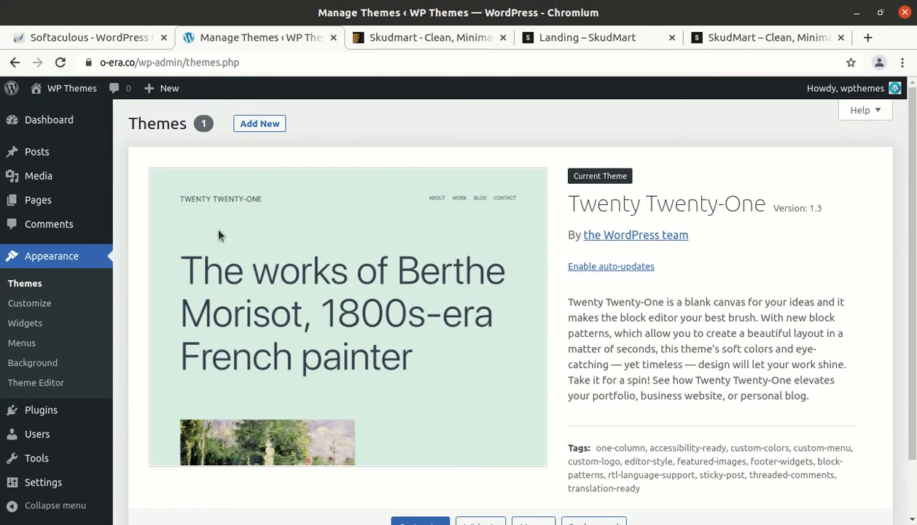
Open the WordPress theme upload form and browse to the Theme Files folder inside skudmart_v1.1.4
left_click(256, 124)
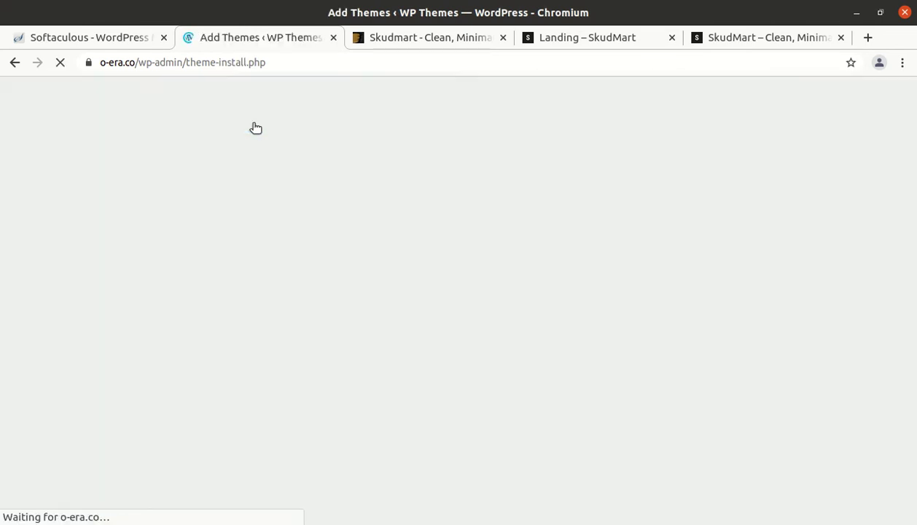
left_click(252, 125)
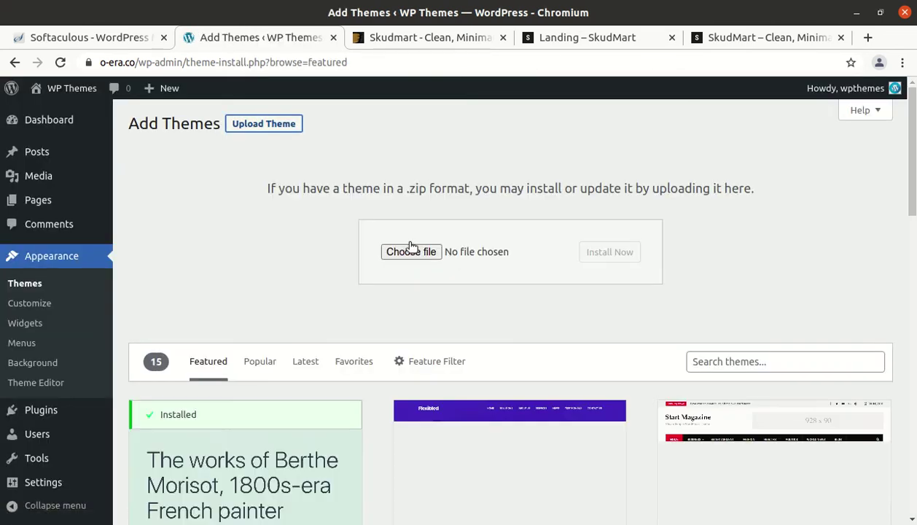
left_click(410, 252)
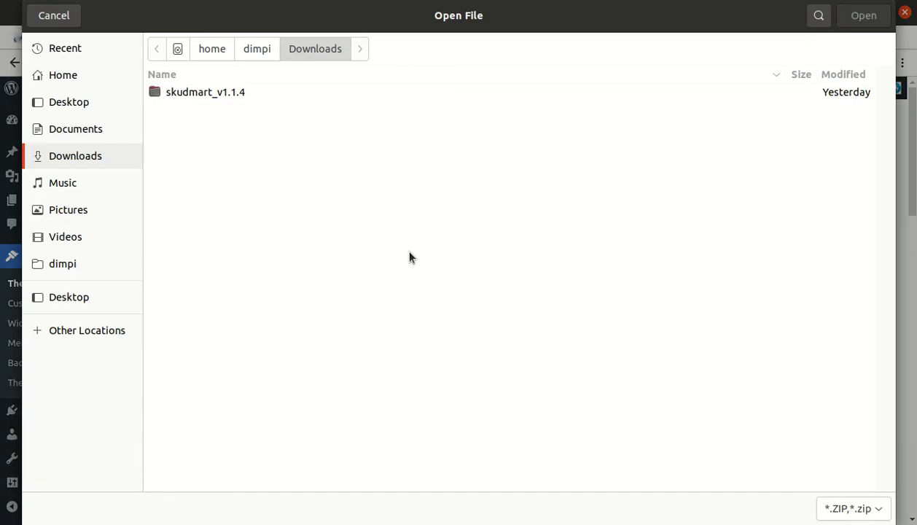
double_click(209, 90)
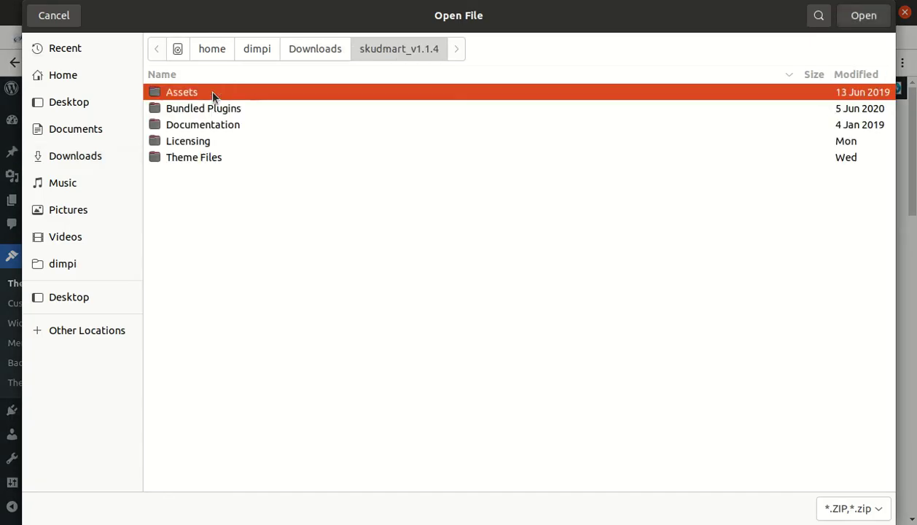
double_click(219, 155)
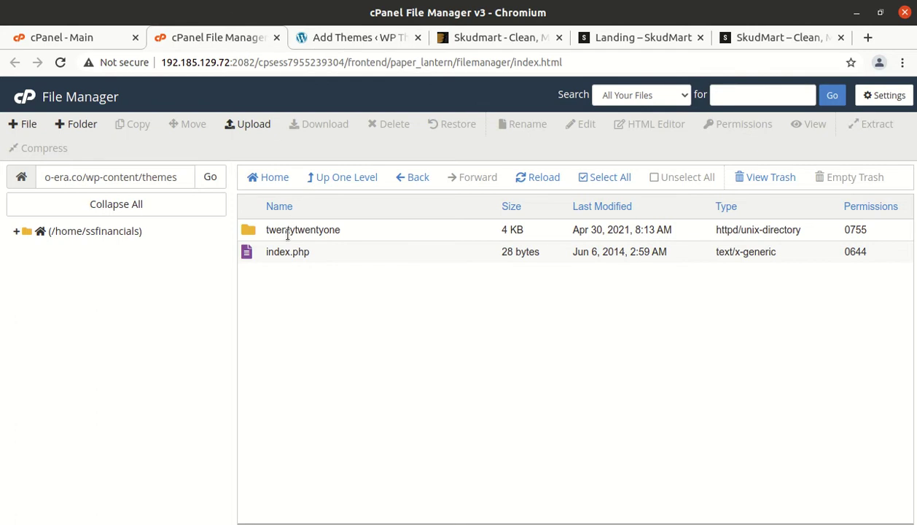
In cPanel File Manager, upload skudmart.zip from the Theme Files folder to o-era.co/wp-content/themes and return to that directory
left_click(248, 125)
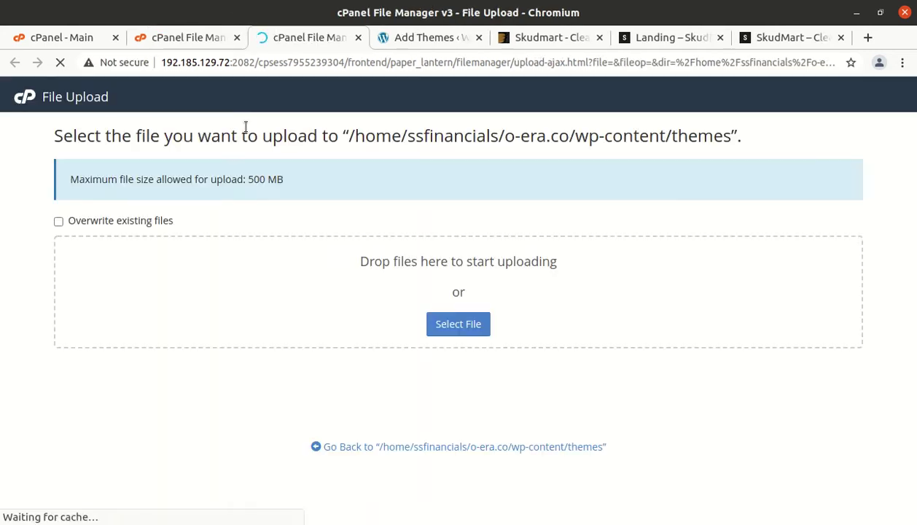
left_click(468, 323)
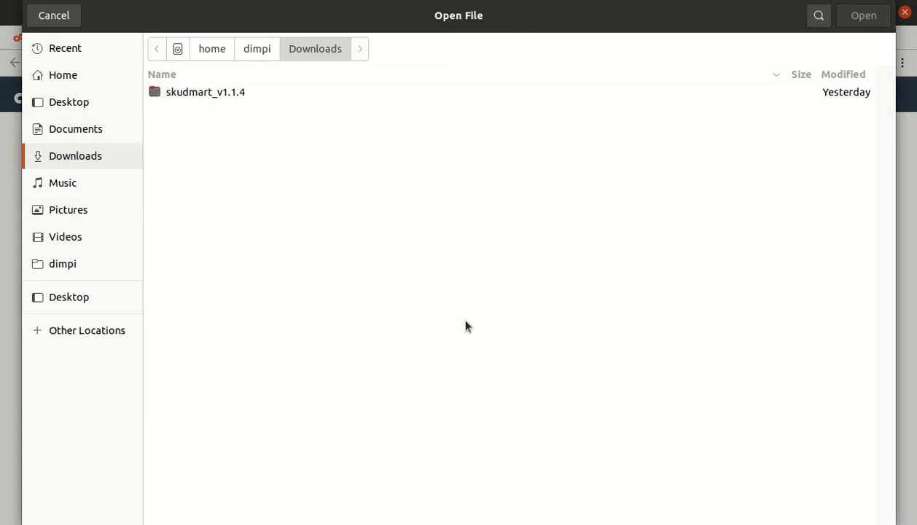
double_click(206, 93)
double_click(213, 158)
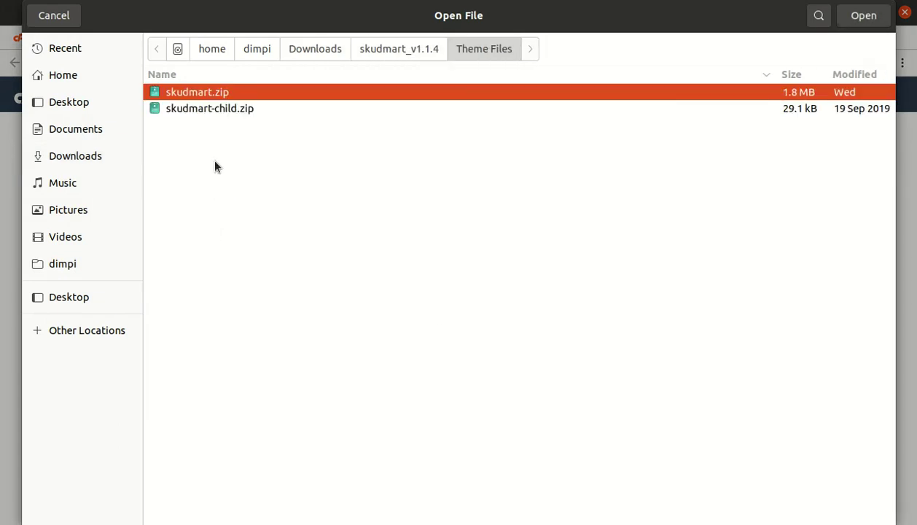
left_click(865, 17)
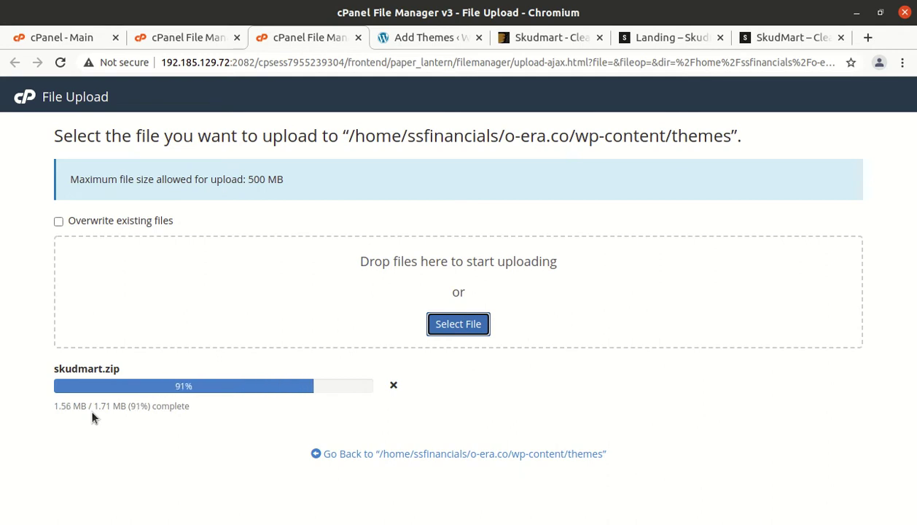
double_click(100, 408)
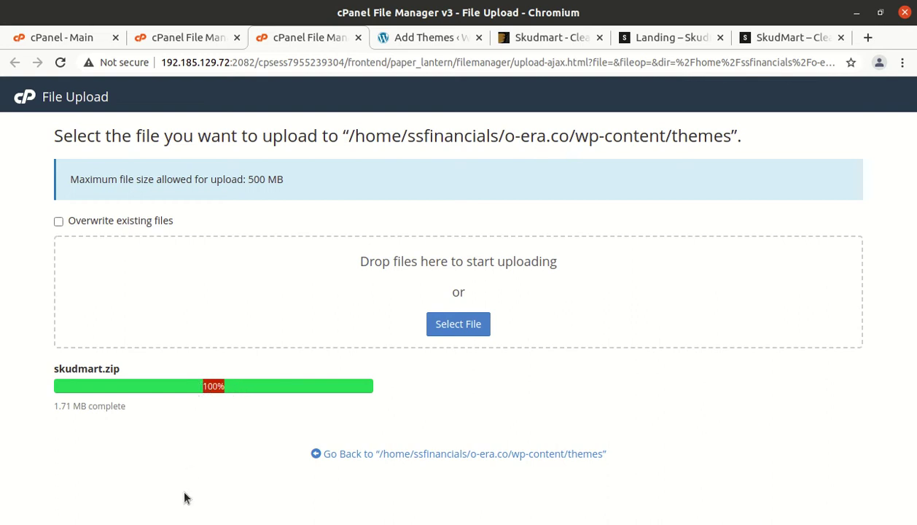
left_click(360, 457)
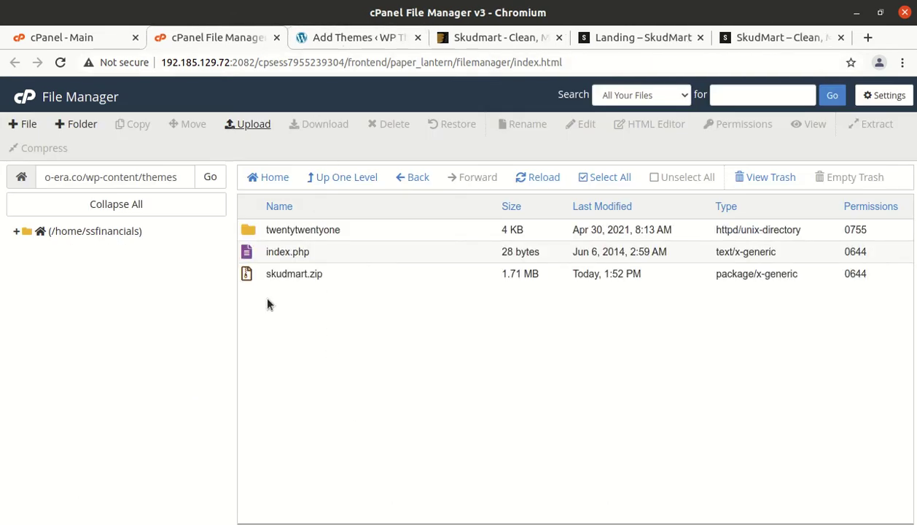
Extract skudmart.zip into /o-era.co/wp-content/themes and reload the directory listing
left_click(337, 39)
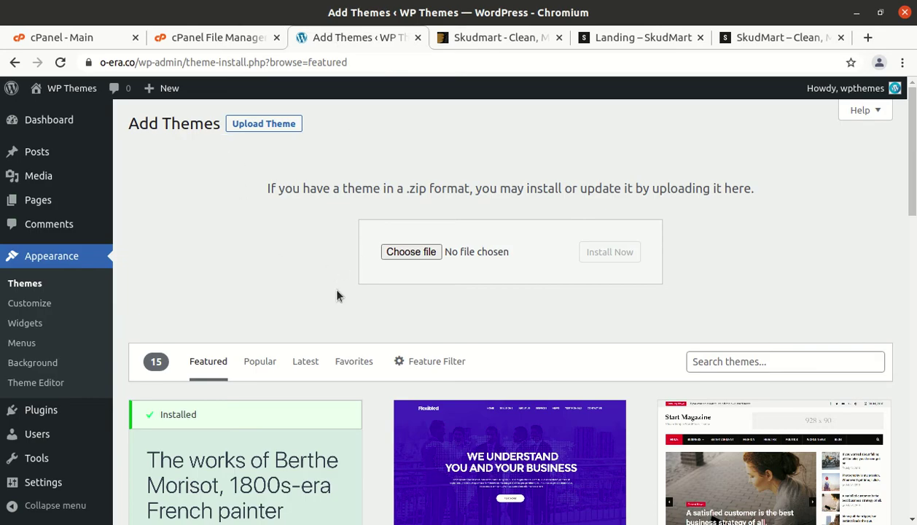
left_click(206, 40)
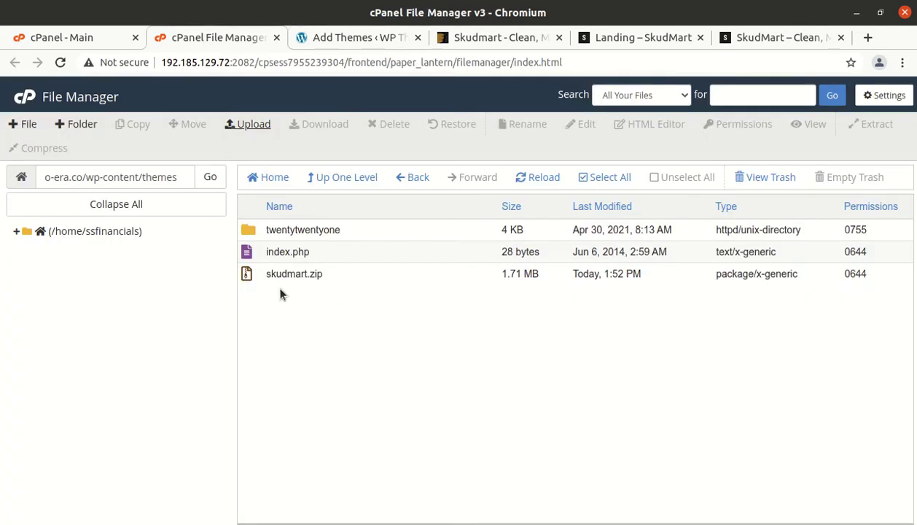
left_click(358, 281)
right_click(357, 281)
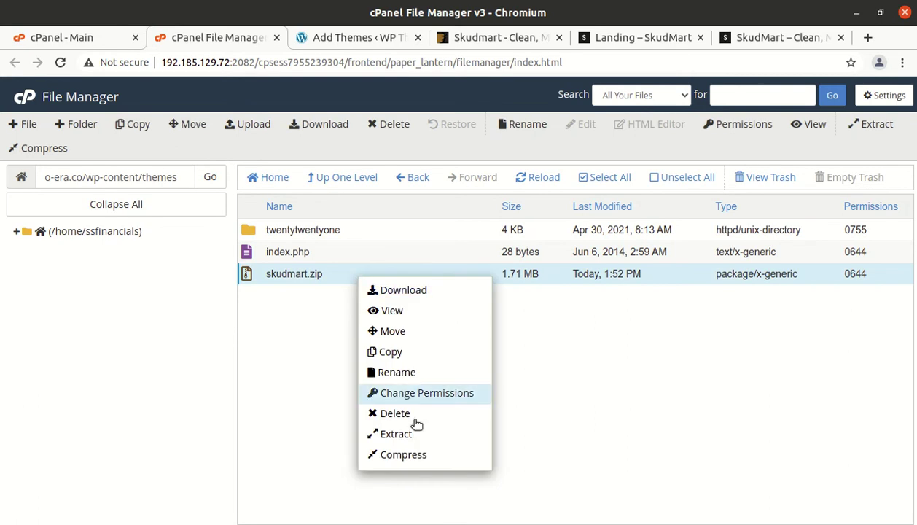
left_click(406, 446)
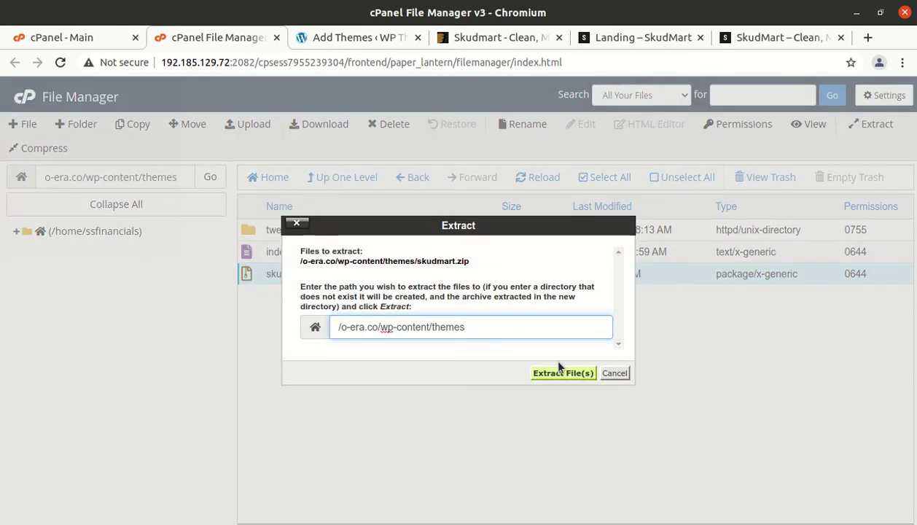
left_click(591, 375)
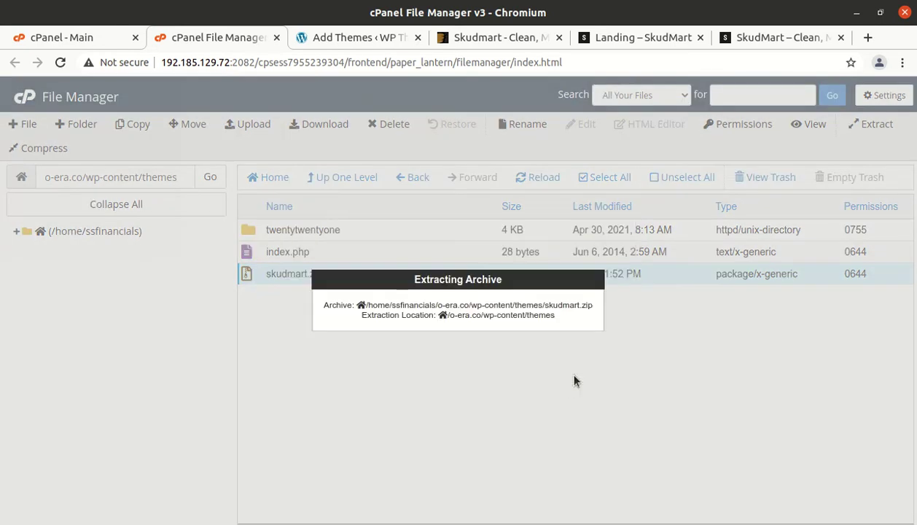
left_click(688, 446)
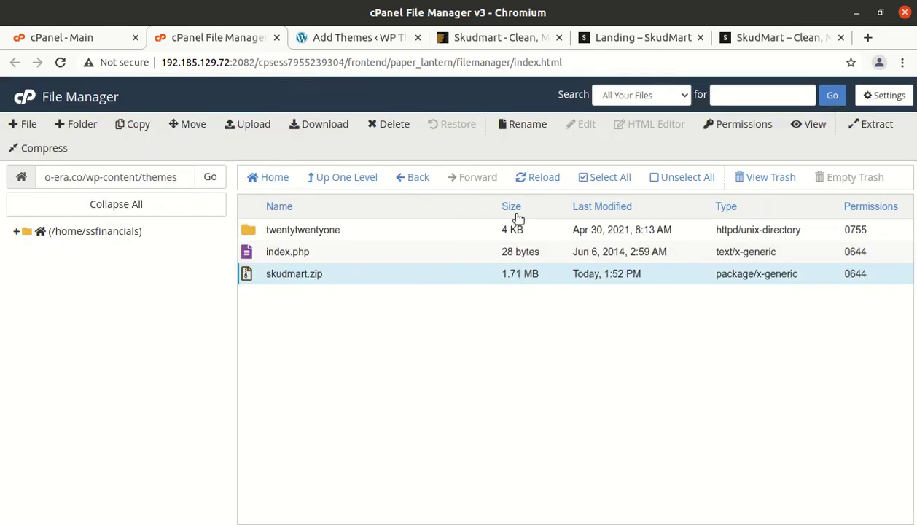
left_click(538, 177)
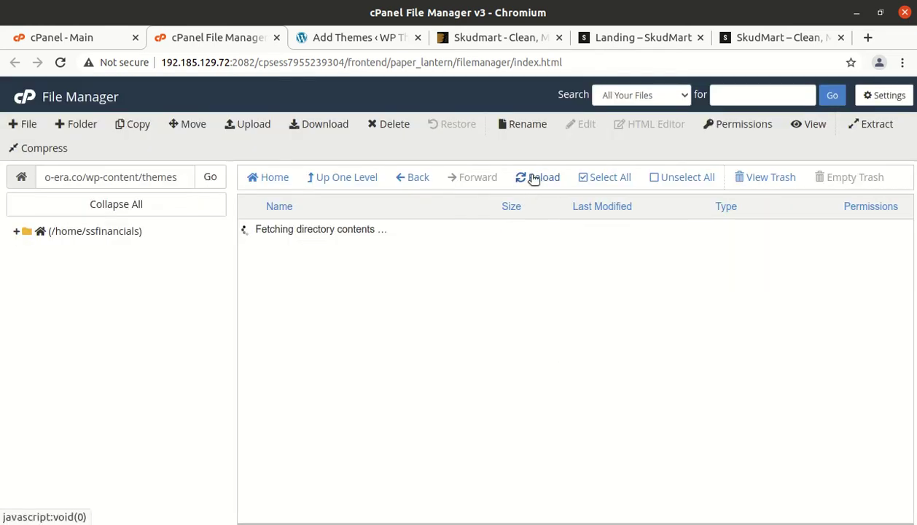
double_click(338, 230)
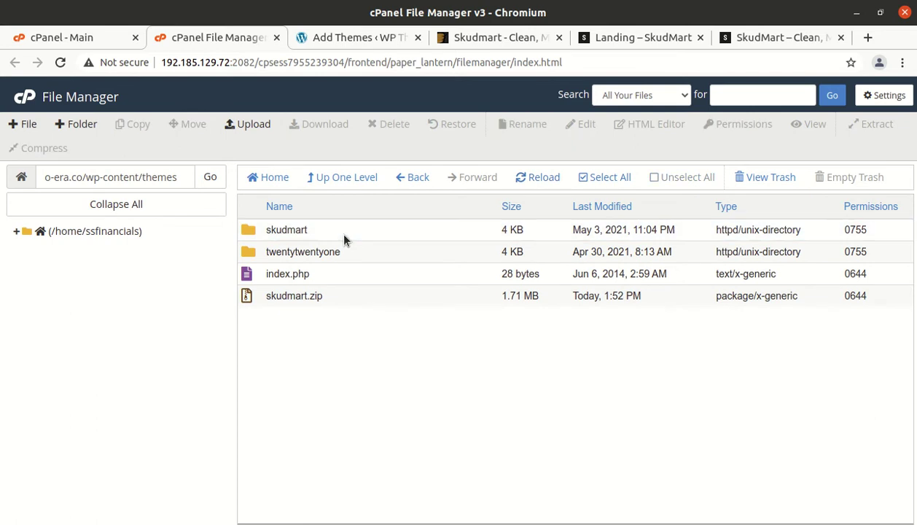
Look through the contents of the extracted skudmart folder and return to the themes directory
scroll(339, 405, "down", 2)
scroll(339, 405, "up", 2)
scroll(340, 407, "down", 4)
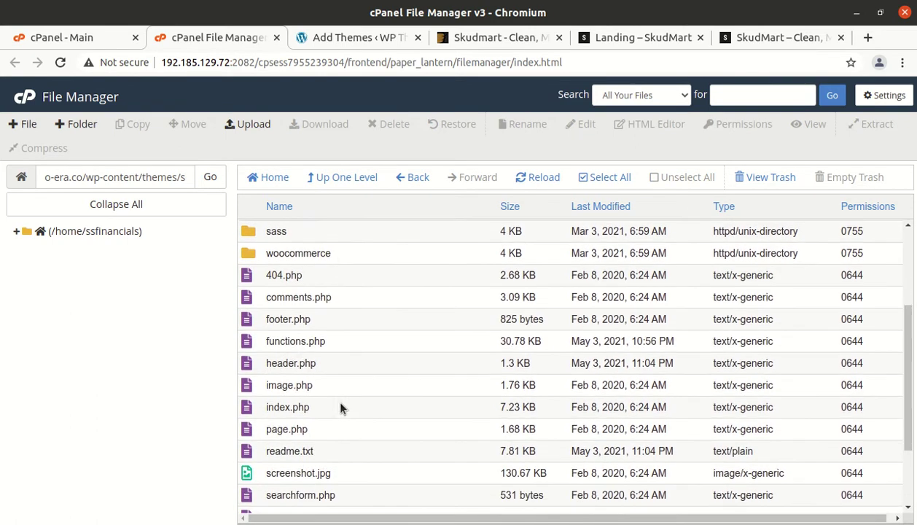
scroll(340, 407, "up", 4)
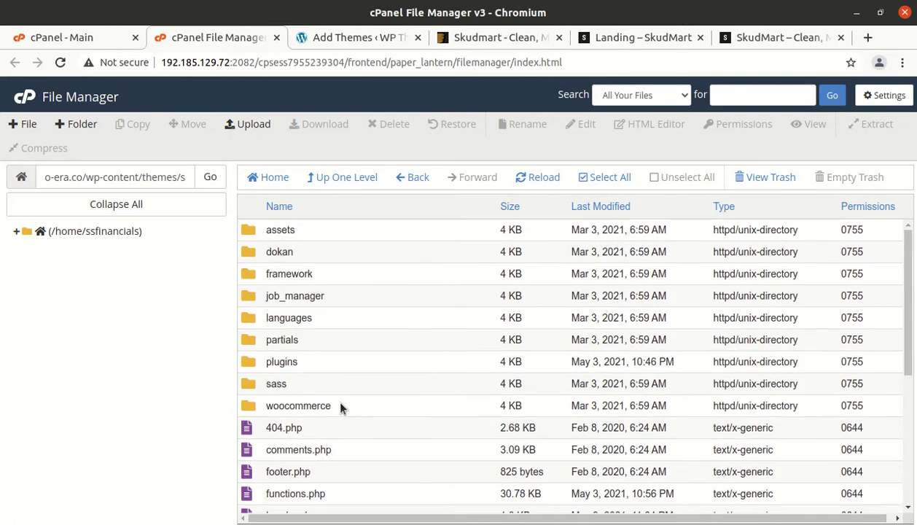
left_click(332, 177)
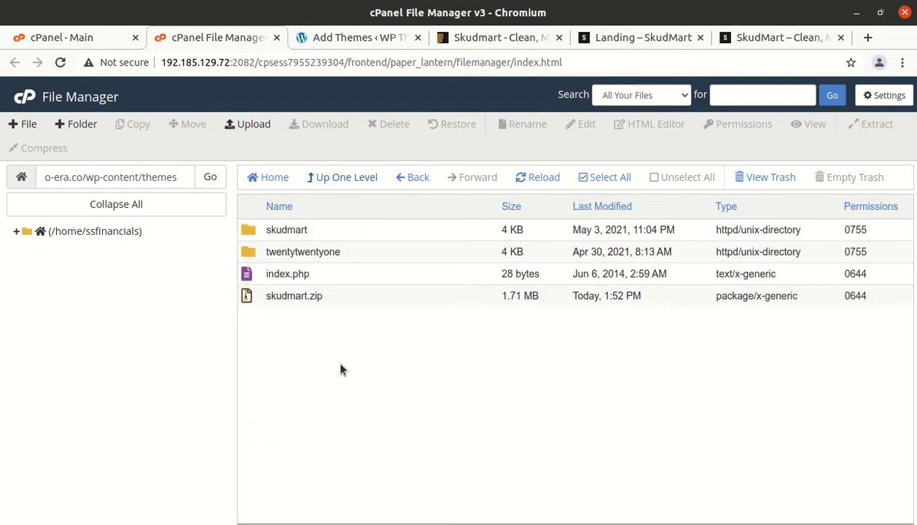
Move skudmart.zip from the wp-content/themes directory to the trash
left_click(339, 305)
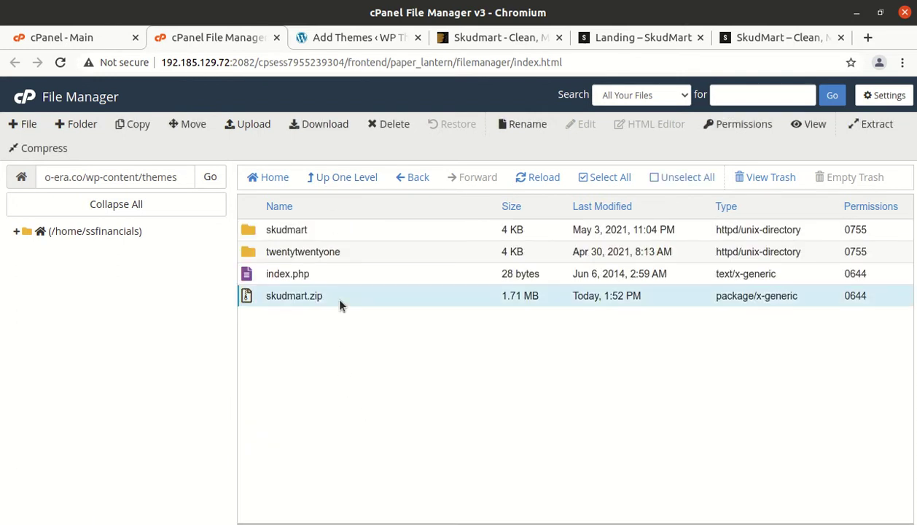
left_click(384, 129)
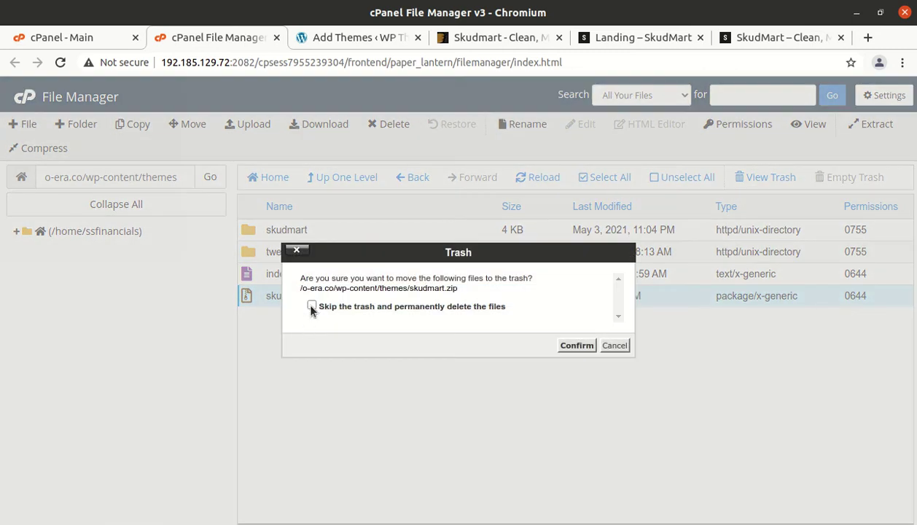
left_click(576, 346)
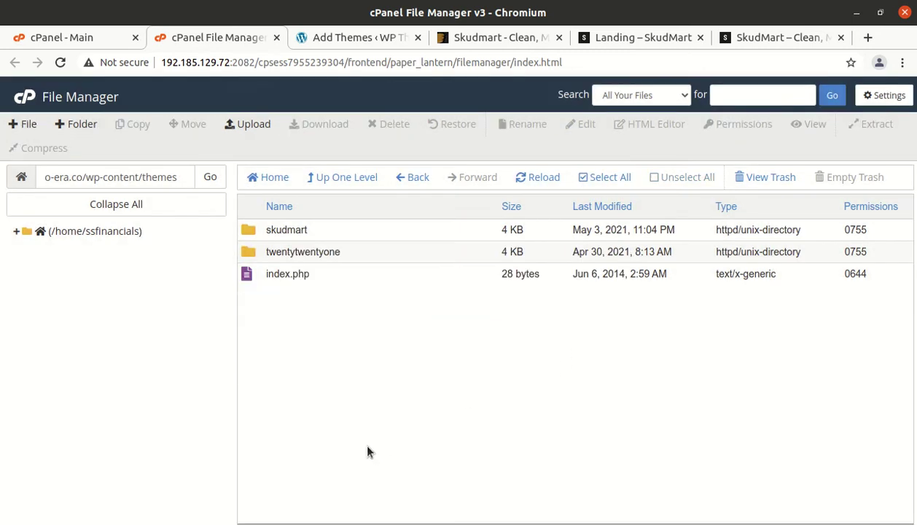
Switch to the WordPress admin, open the details of the Skudmart theme on the Themes page and activate it
left_click(331, 38)
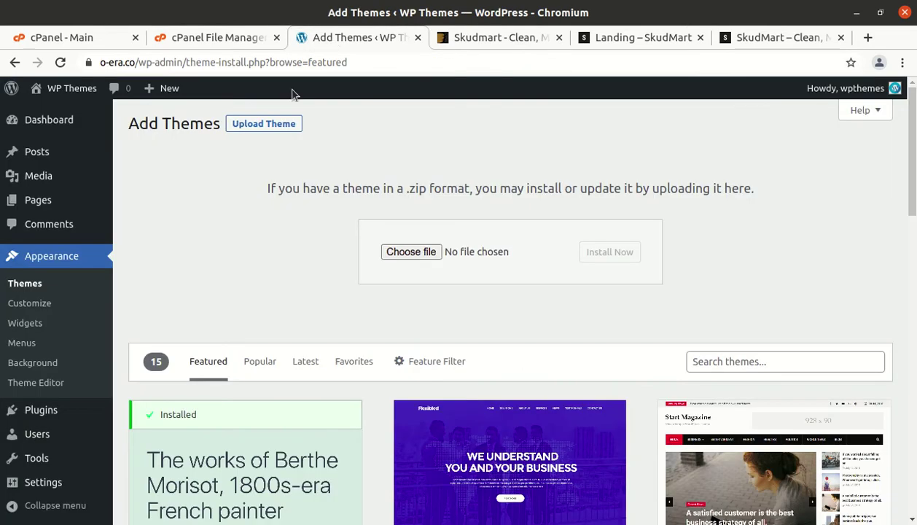
left_click(13, 285)
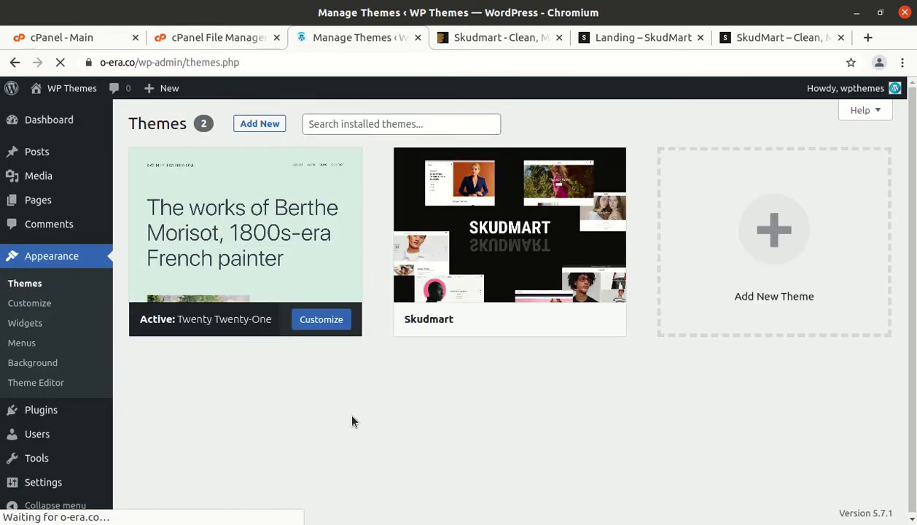
left_click(515, 235)
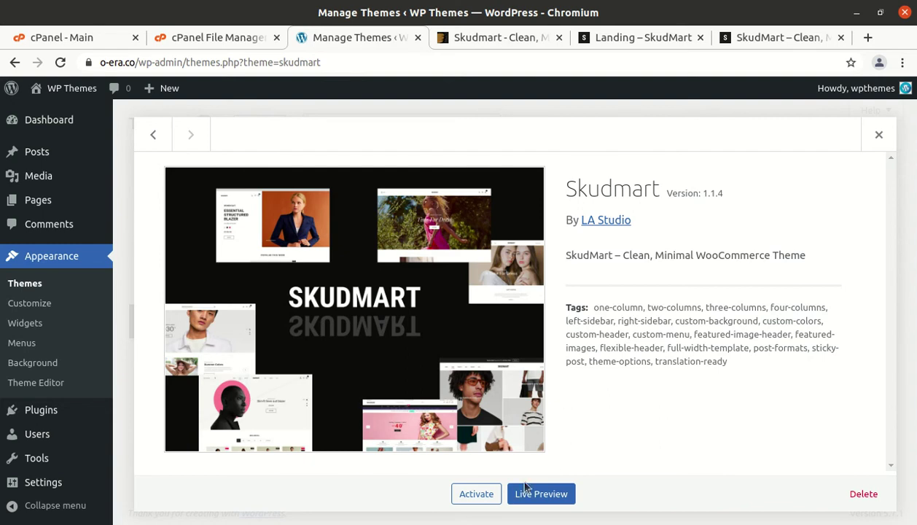
left_click(484, 494)
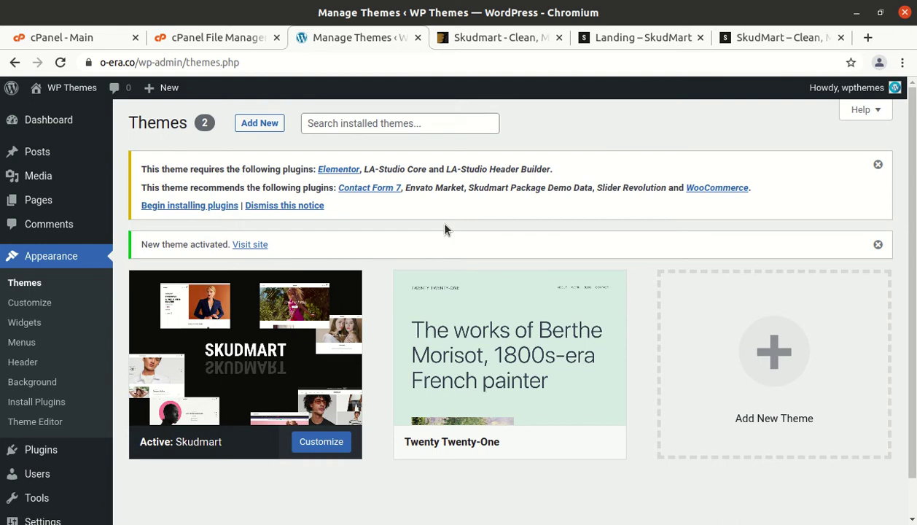
Open the theme's plugin installer and bulk install all listed required and recommended plugins
left_click(193, 207)
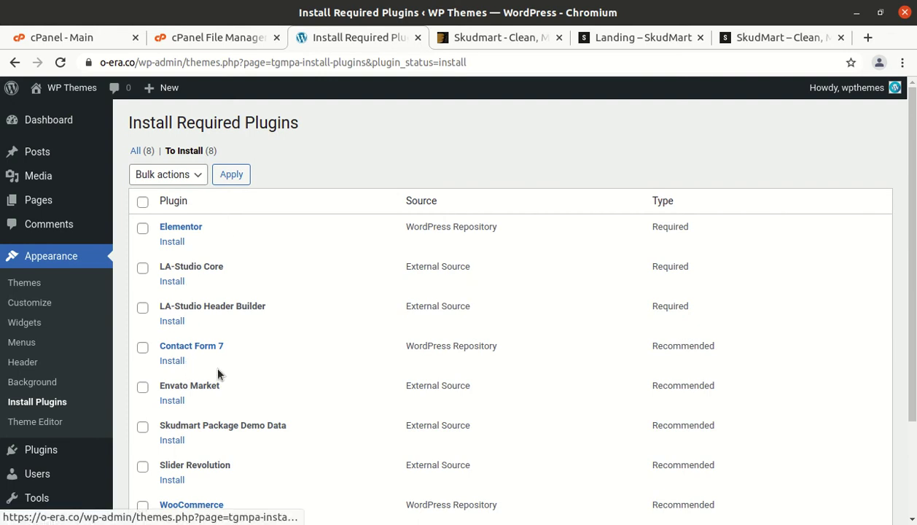
scroll(275, 357, "down", 3)
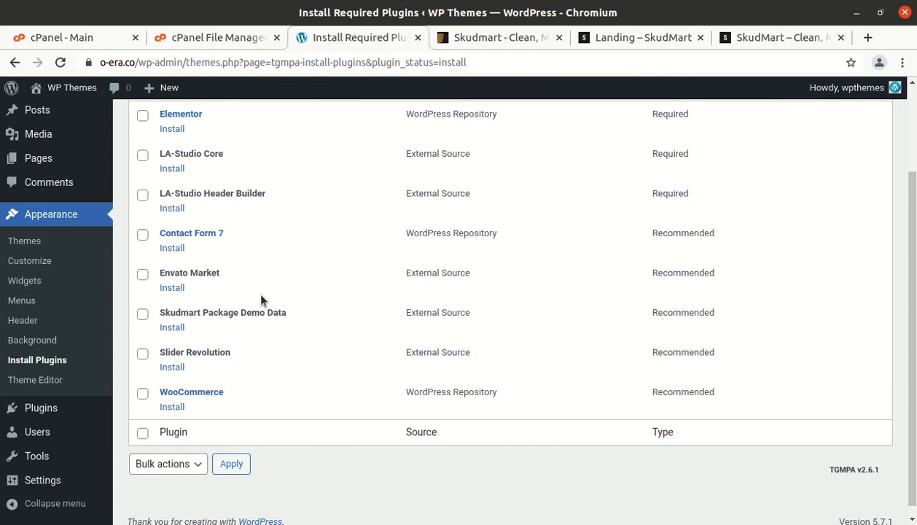
scroll(260, 298, "up", 3)
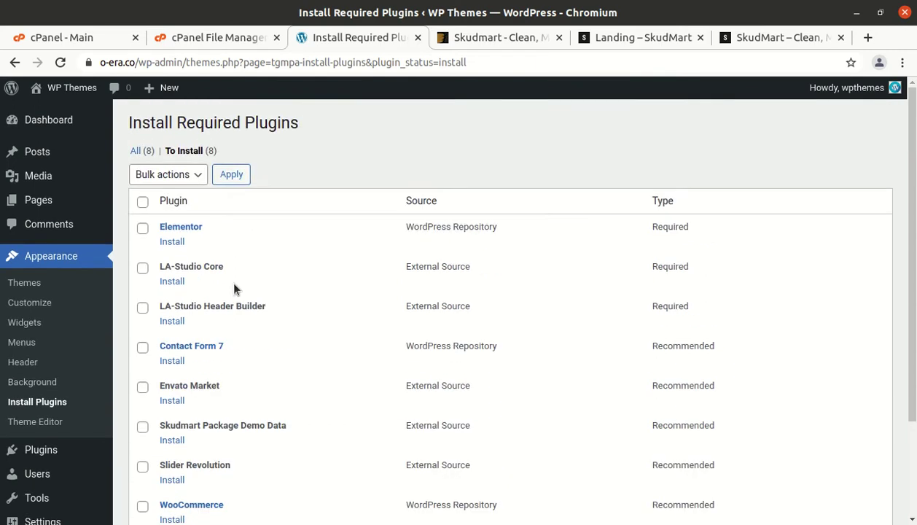
left_click(143, 203)
left_click(186, 176)
left_click(160, 204)
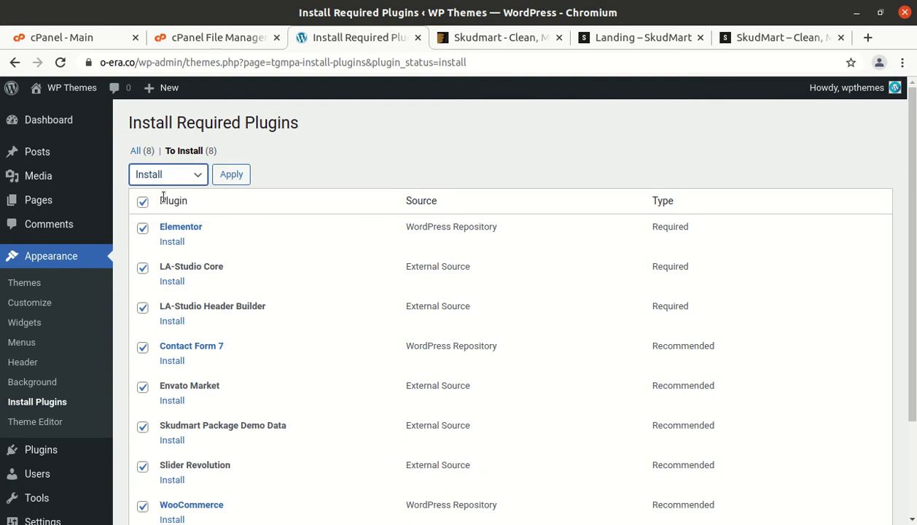
left_click(223, 177)
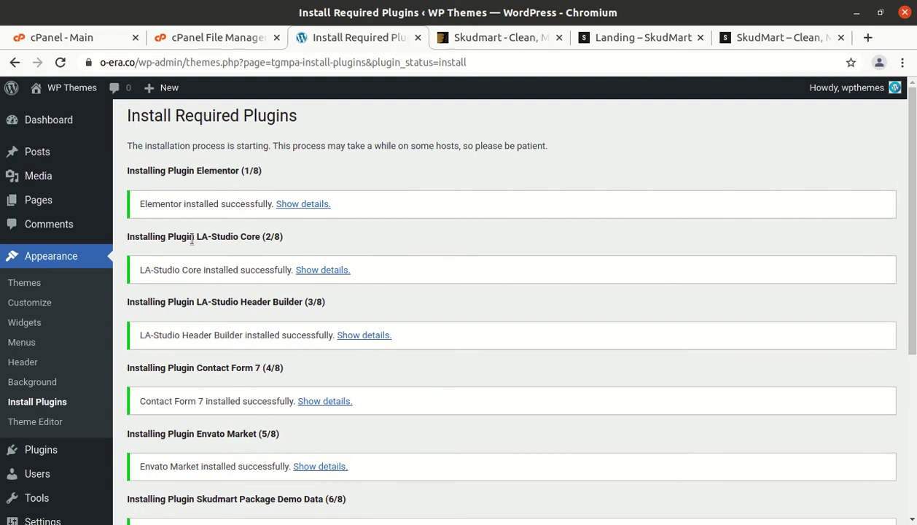
Return to the Required Plugins Installer and bulk activate all the installed plugins
scroll(276, 238, "down", 1)
scroll(276, 237, "down", 4)
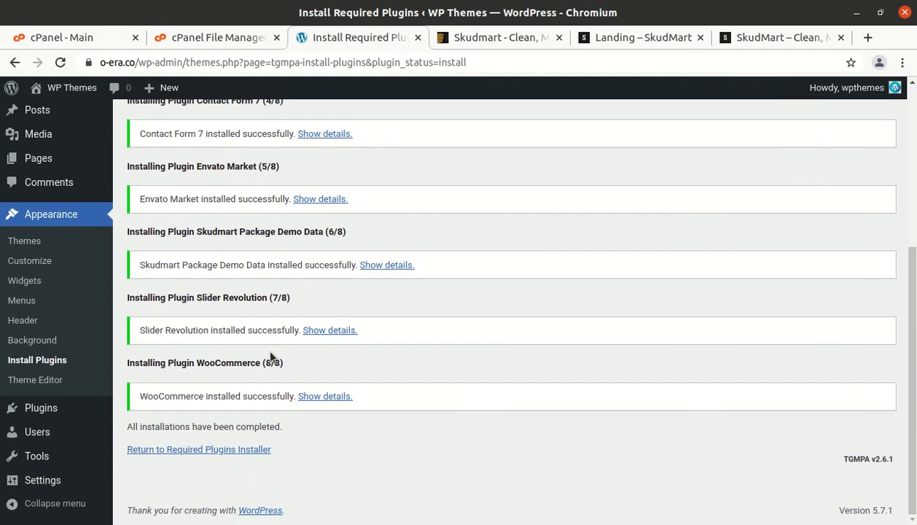
left_click(183, 454)
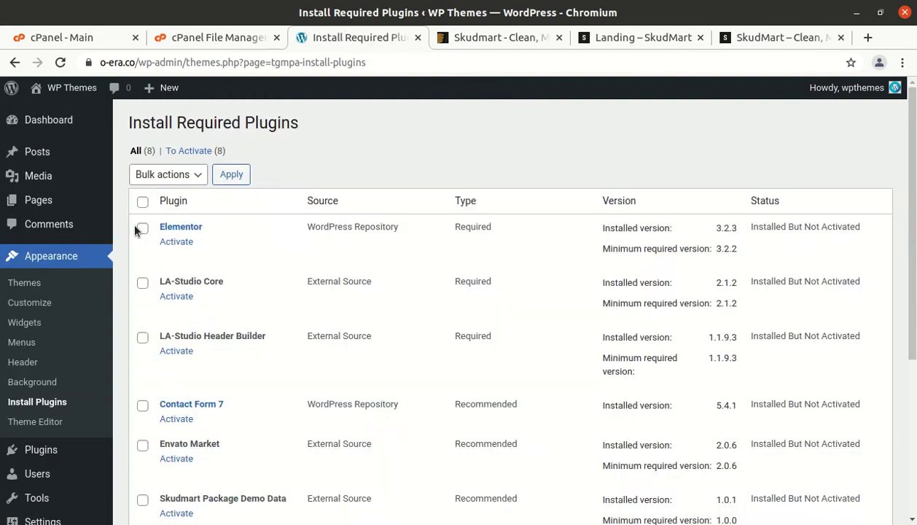
left_click(142, 201)
left_click(148, 178)
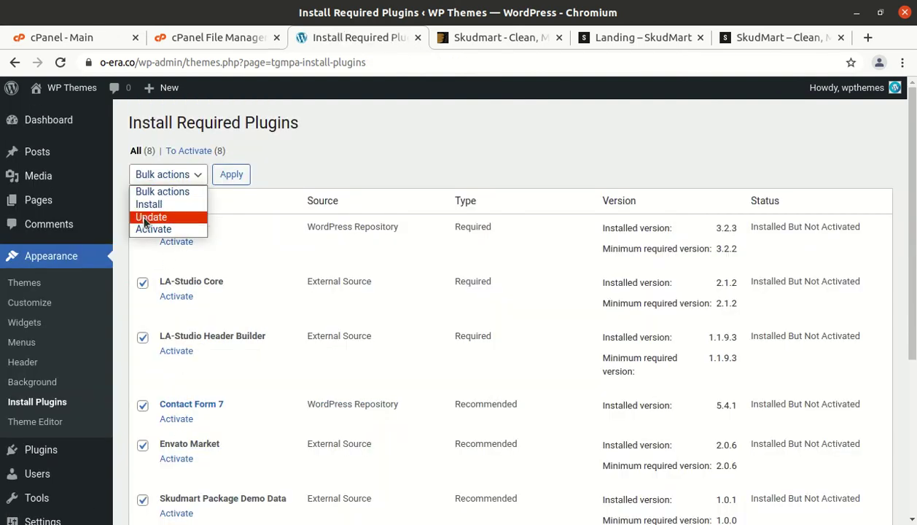
left_click(153, 228)
left_click(226, 181)
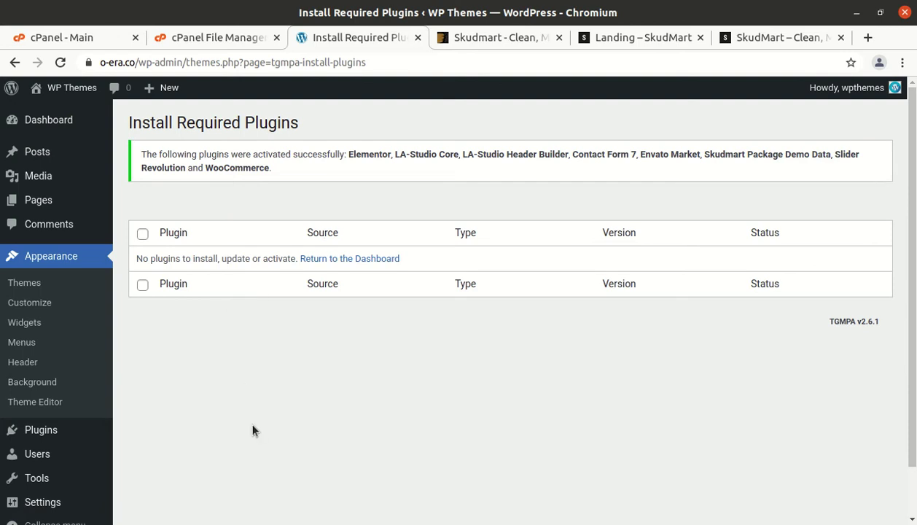
Skip WooCommerce's store details setup, declining usage tracking, and dismiss the welcome introduction
left_click(54, 127)
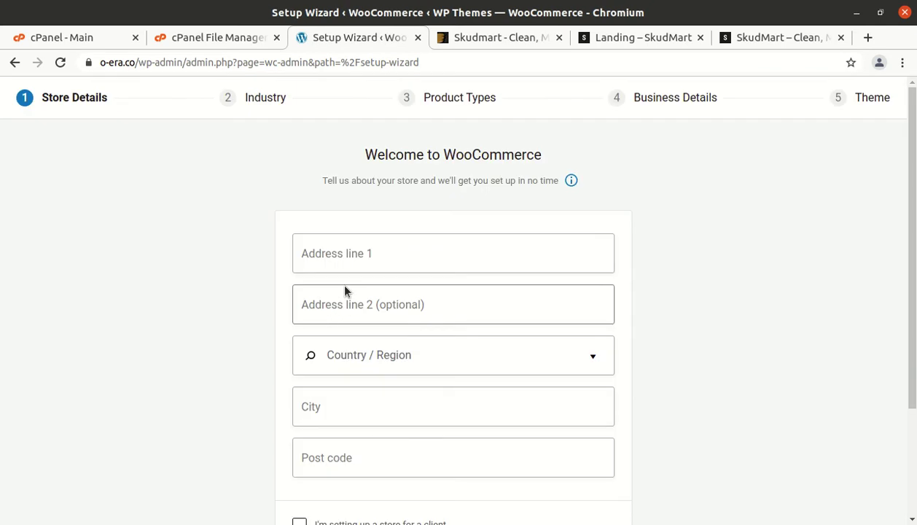
left_click(333, 254)
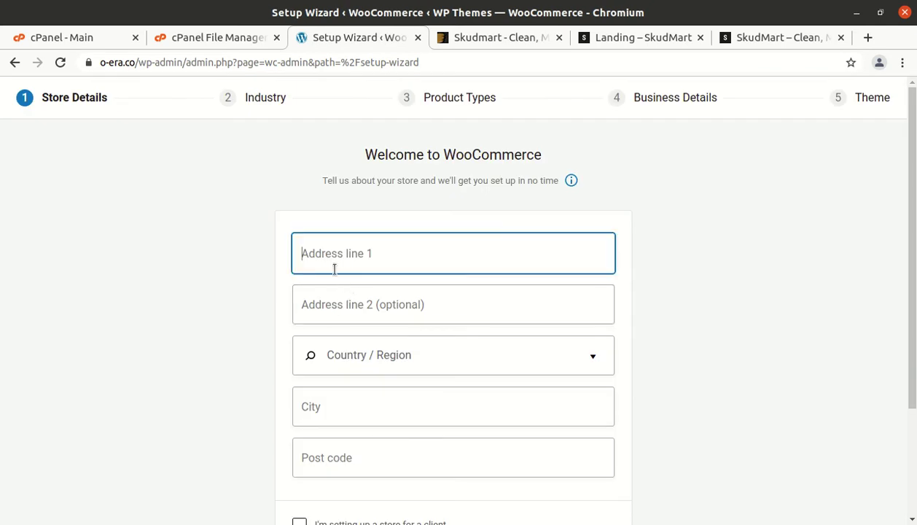
scroll(390, 399, "down", 3)
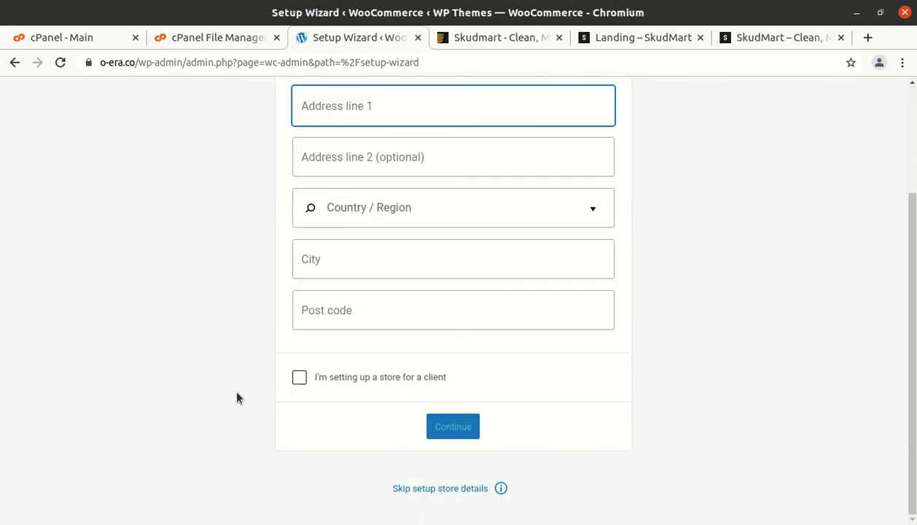
left_click(403, 489)
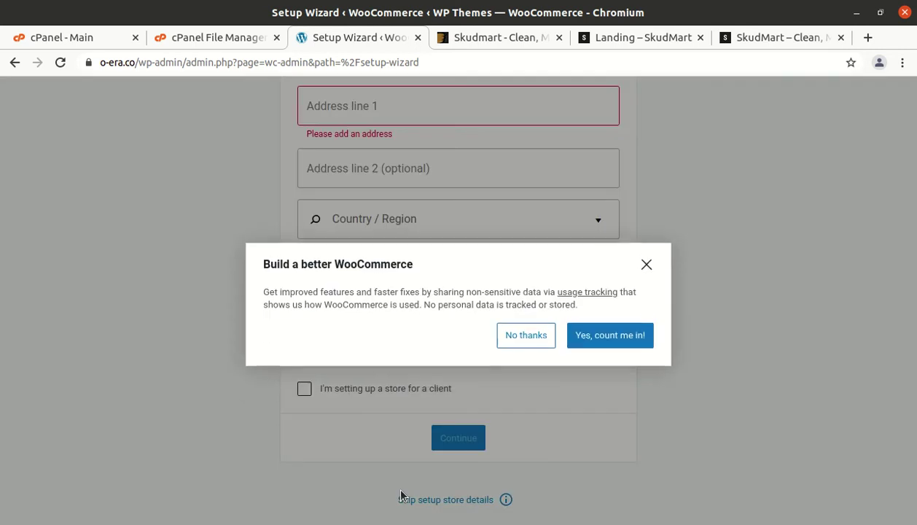
left_click(511, 334)
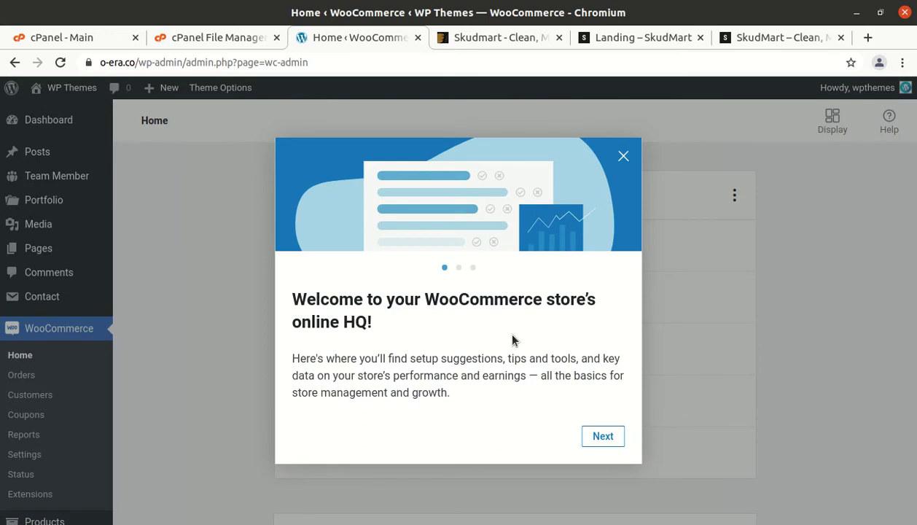
left_click(622, 165)
Visit the o-era.co front end and look over the home page with the Skudmart theme applied
mouse_move(56, 131)
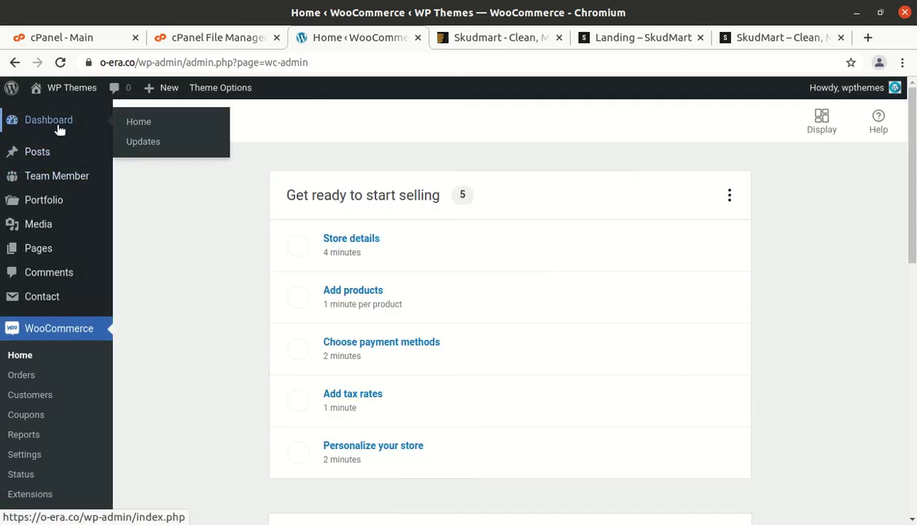
mouse_move(62, 88)
left_click(49, 113)
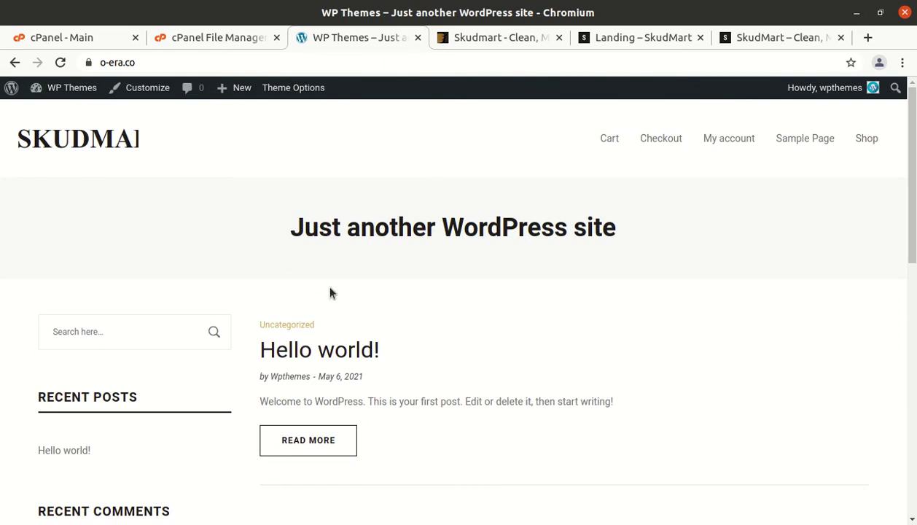
scroll(332, 295, "down", 5)
scroll(333, 295, "up", 3)
scroll(332, 293, "up", 2)
Look over the SkudMart landing page designs and the demo home page for comparison, and return to the o-era.co site
left_click(622, 36)
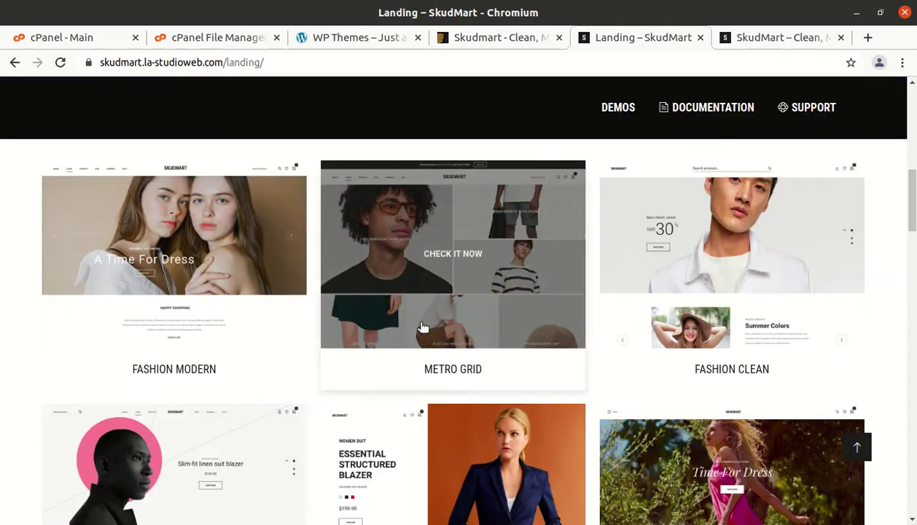
scroll(251, 363, "up", 3)
scroll(254, 368, "down", 3)
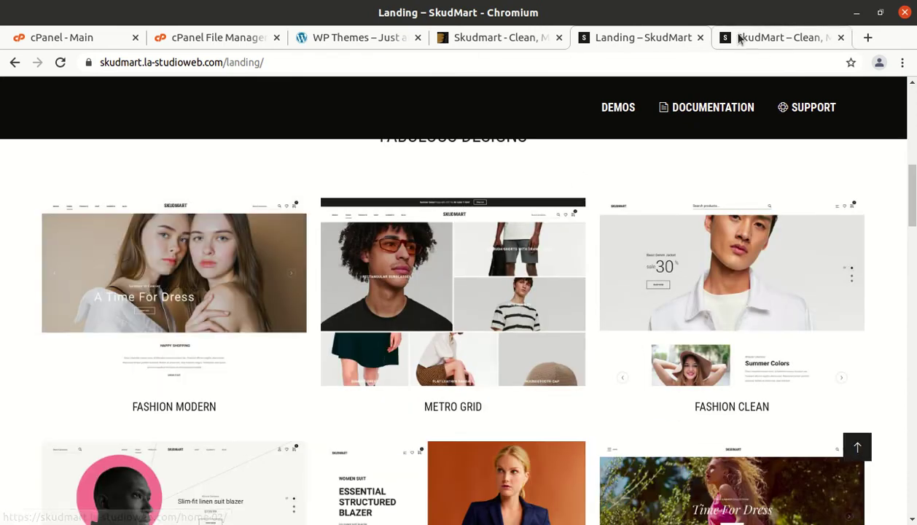
left_click(741, 37)
scroll(502, 95, "down", 5)
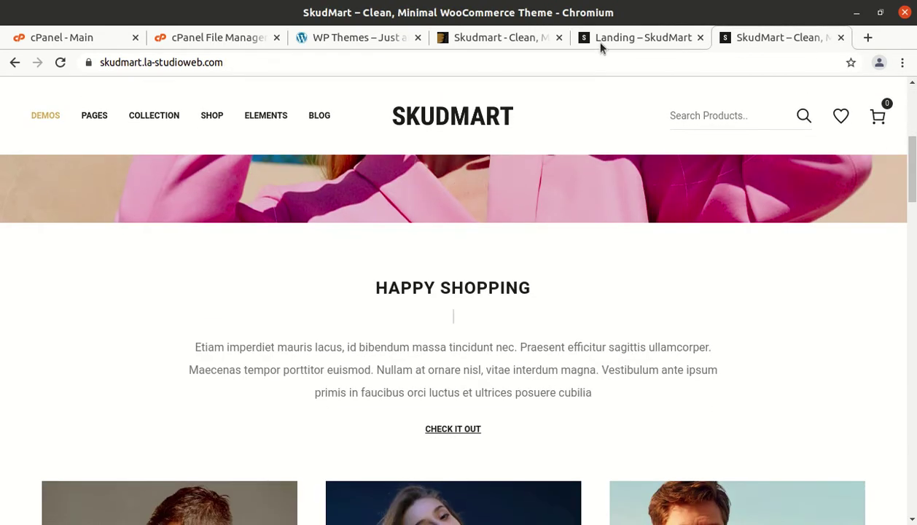
left_click(601, 47)
left_click(337, 47)
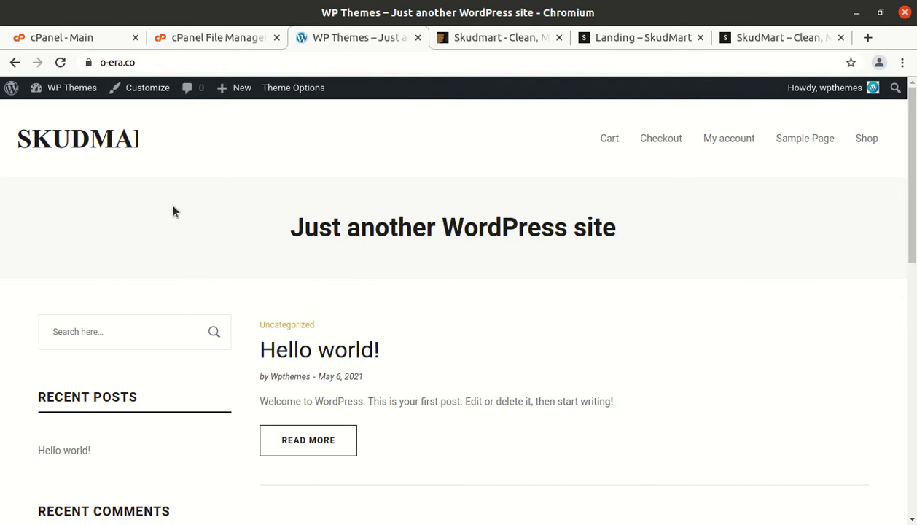
Return to the site's WordPress dashboard and open the Skudmart Theme Options
mouse_move(70, 89)
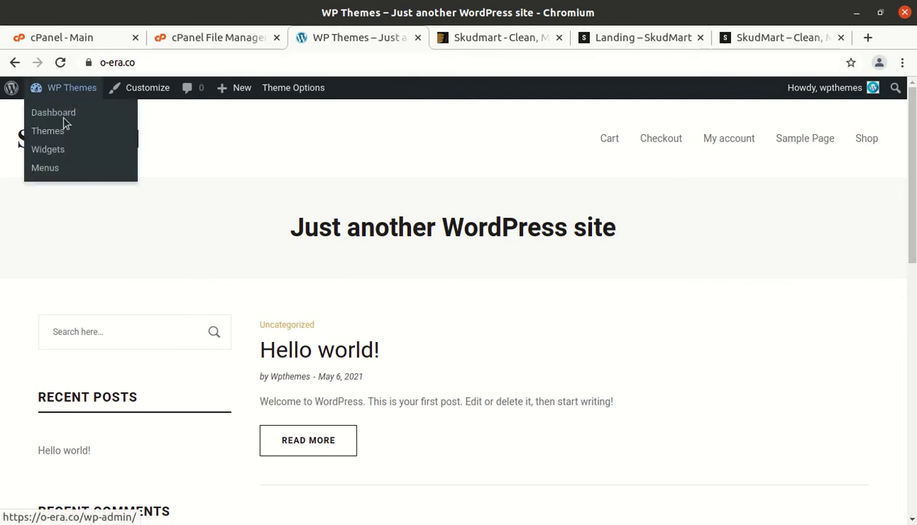
left_click(62, 117)
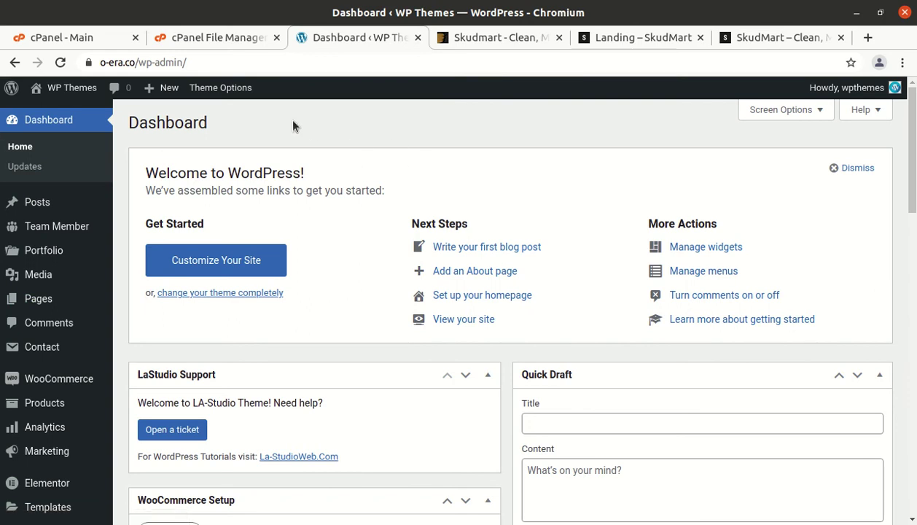
scroll(273, 264, "down", 2)
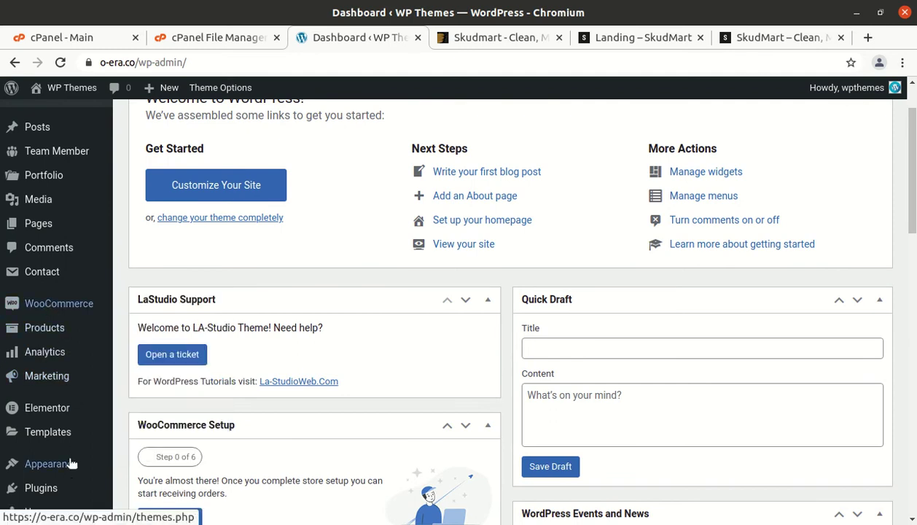
mouse_move(82, 309)
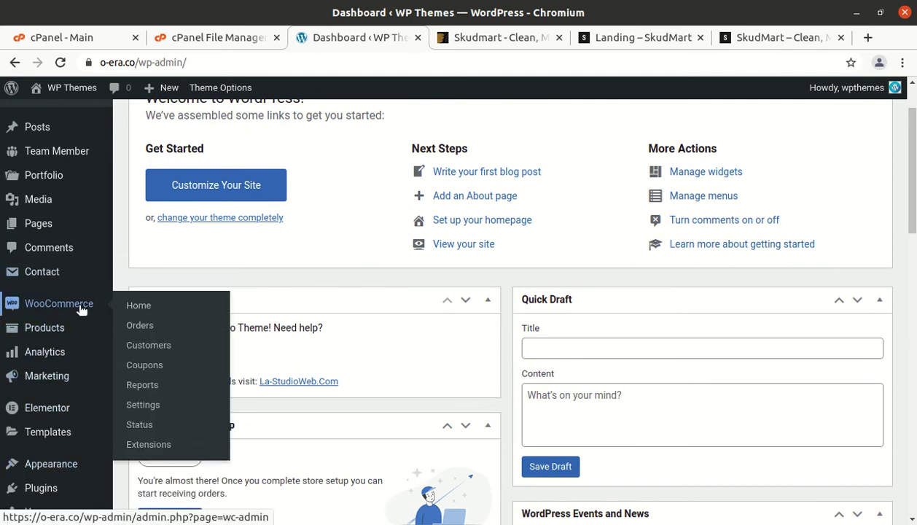
scroll(62, 262, "up", 2)
scroll(11, 365, "down", 2)
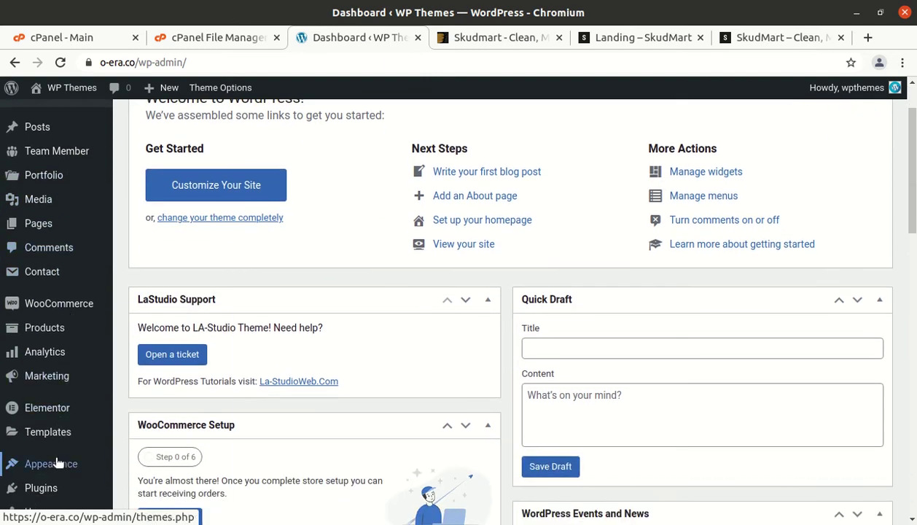
mouse_move(58, 468)
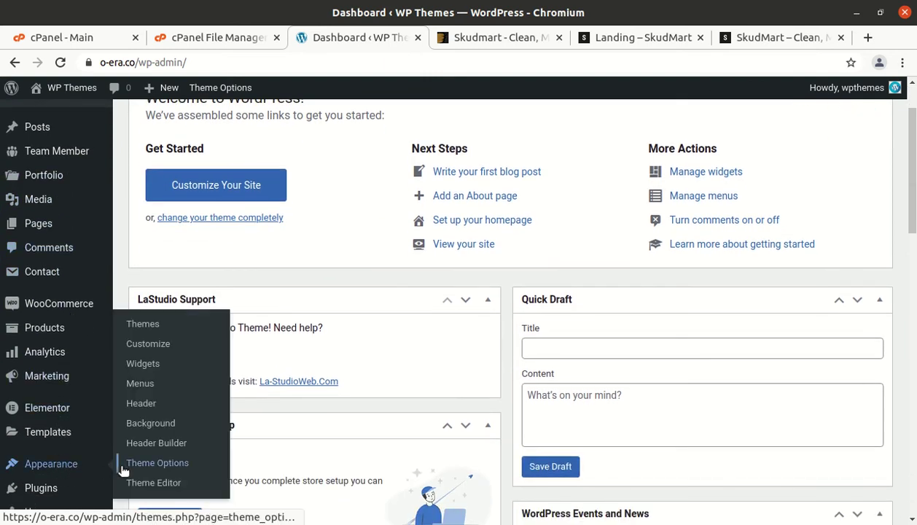
left_click(155, 462)
Look through the Skudmart theme option sections and the WordPress admin entries for a way to import demo content
scroll(197, 392, "down", 3)
scroll(146, 386, "down", 4)
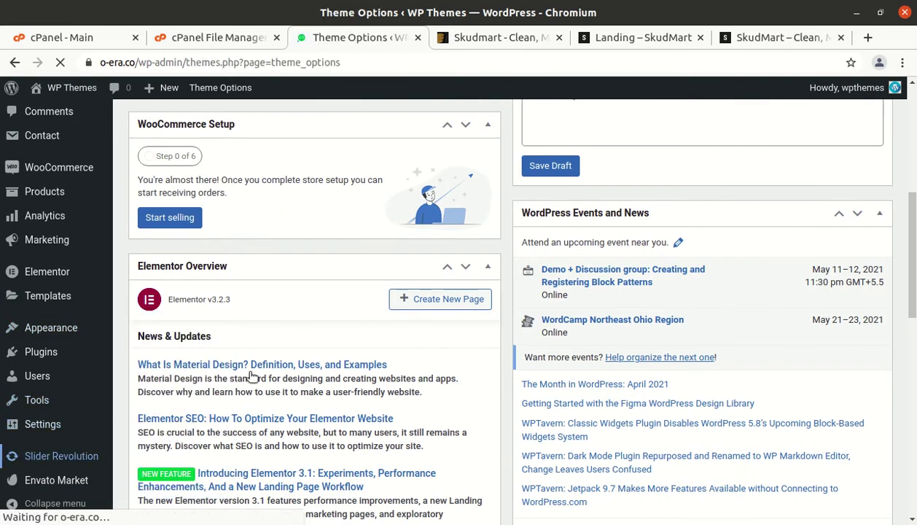
scroll(338, 383, "down", 4)
scroll(290, 416, "down", 2)
scroll(251, 450, "up", 1)
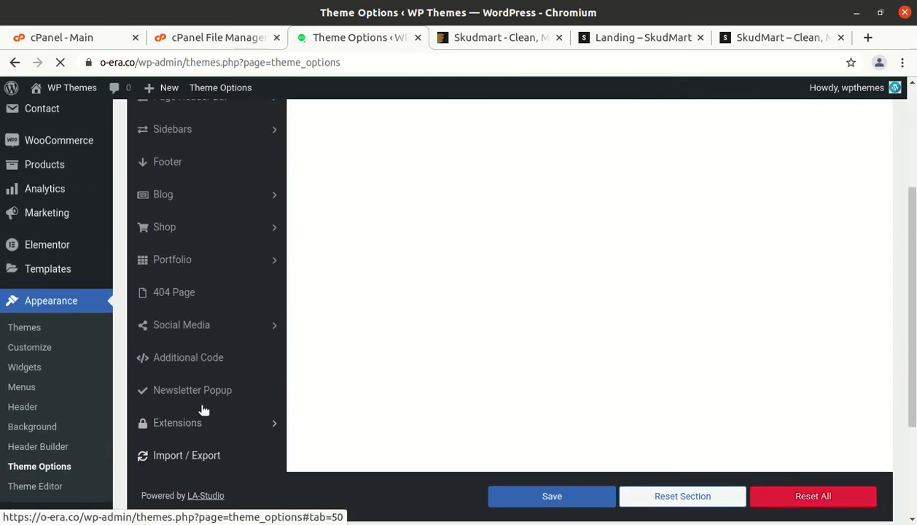
scroll(186, 325, "up", 4)
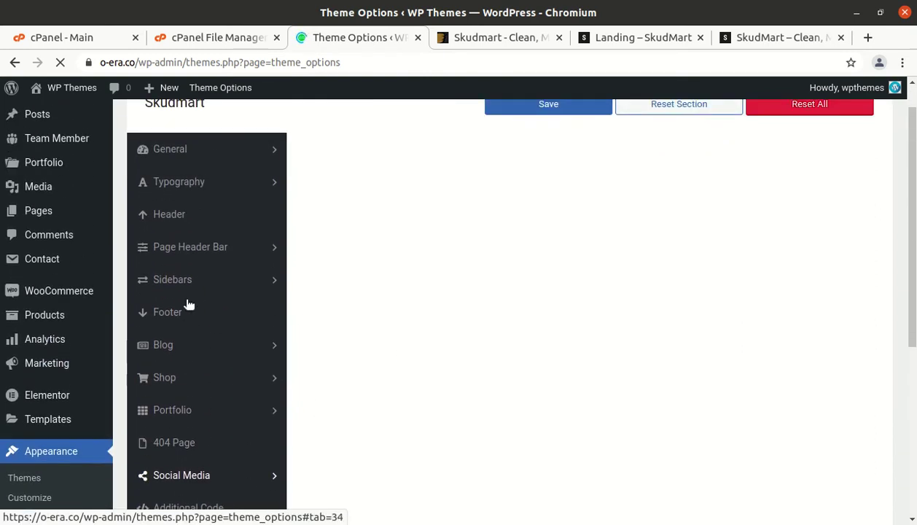
scroll(186, 325, "up", 1)
mouse_move(21, 129)
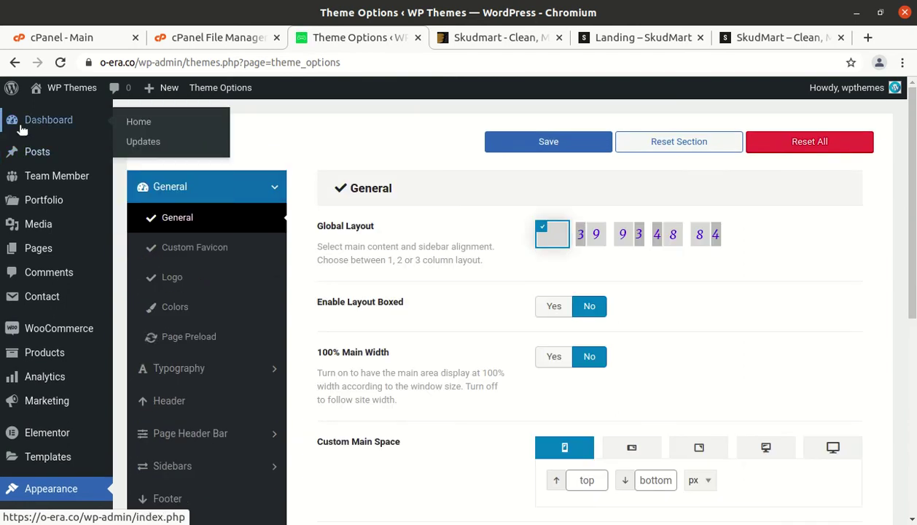
scroll(66, 357, "down", 2)
scroll(66, 357, "down", 4)
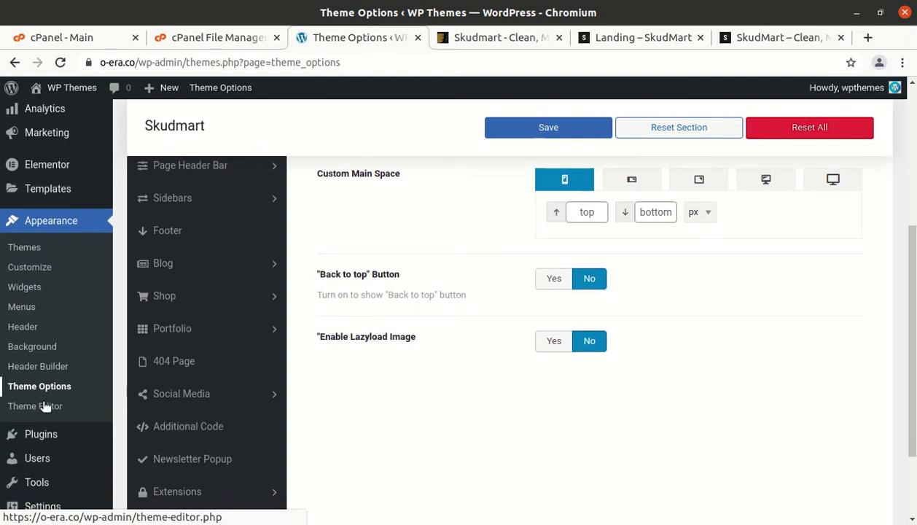
scroll(43, 406, "down", 2)
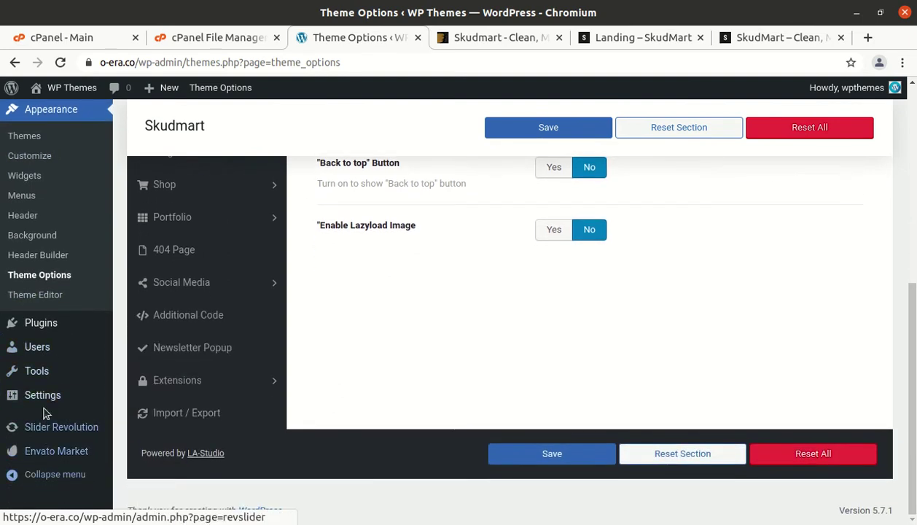
scroll(29, 306, "up", 2)
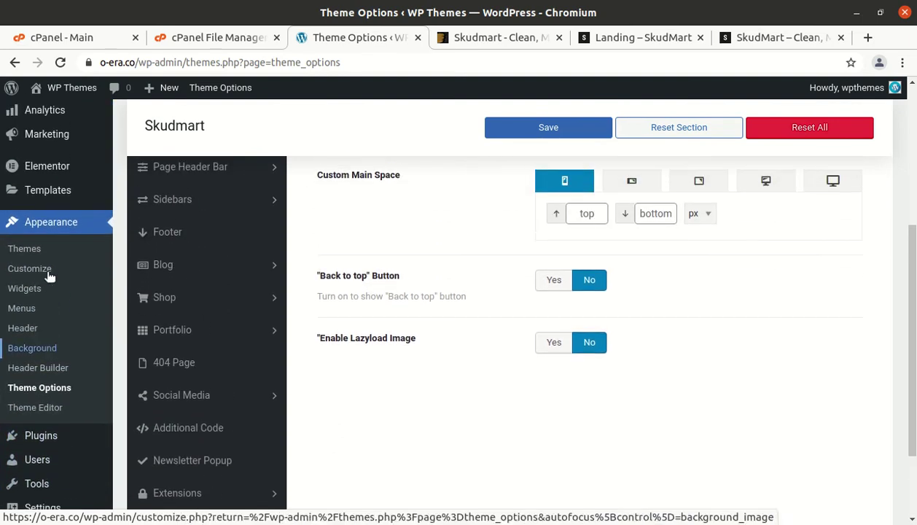
scroll(38, 288, "up", 1)
scroll(40, 289, "up", 4)
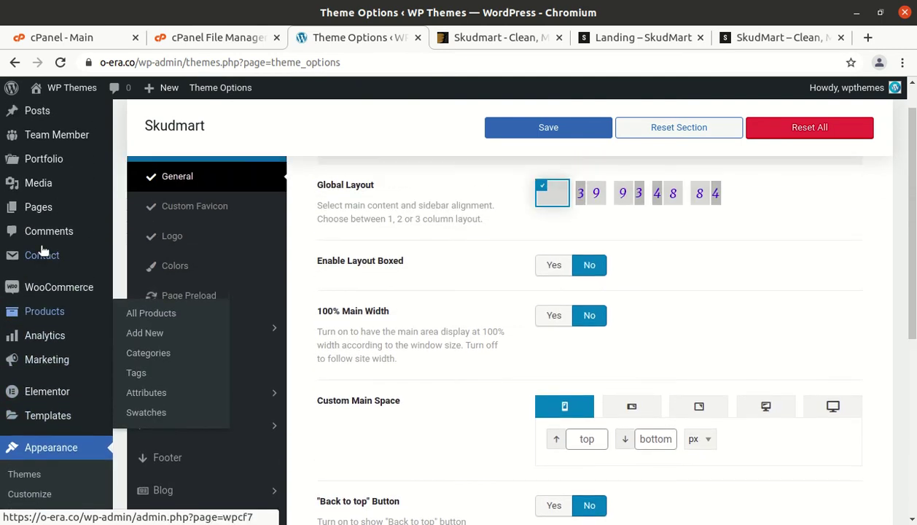
scroll(42, 251, "up", 1)
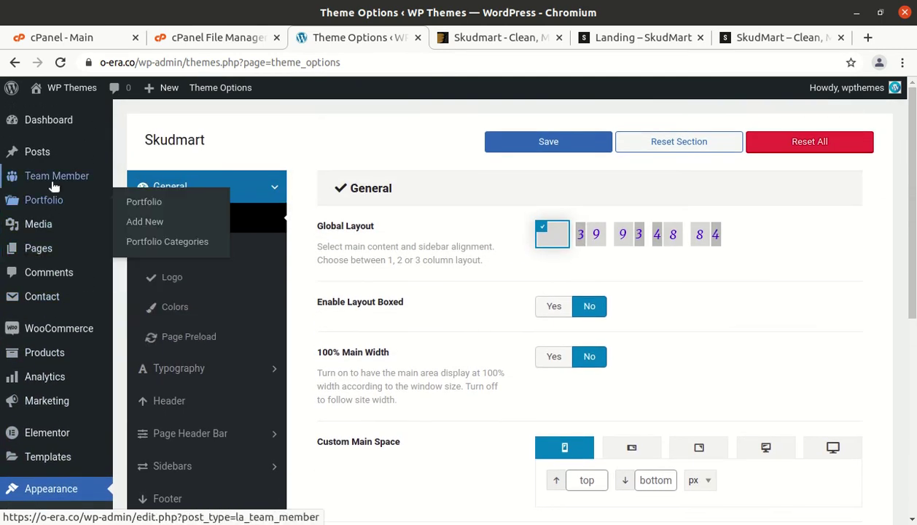
scroll(68, 324, "down", 3)
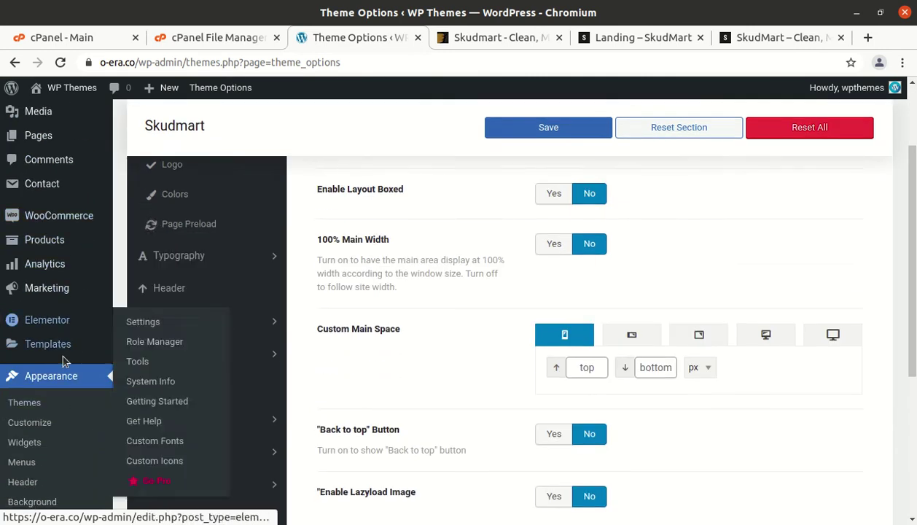
scroll(299, 241, "down", 3)
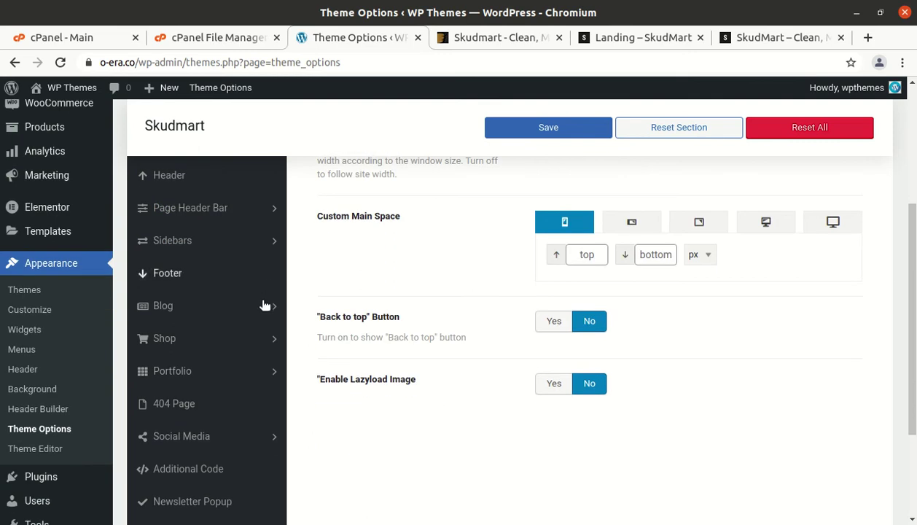
scroll(263, 304, "down", 4)
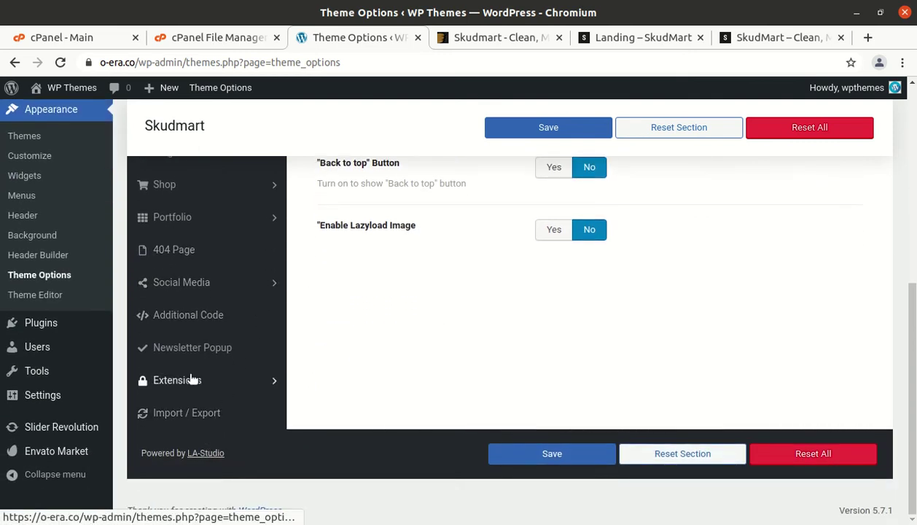
scroll(191, 353, "up", 4)
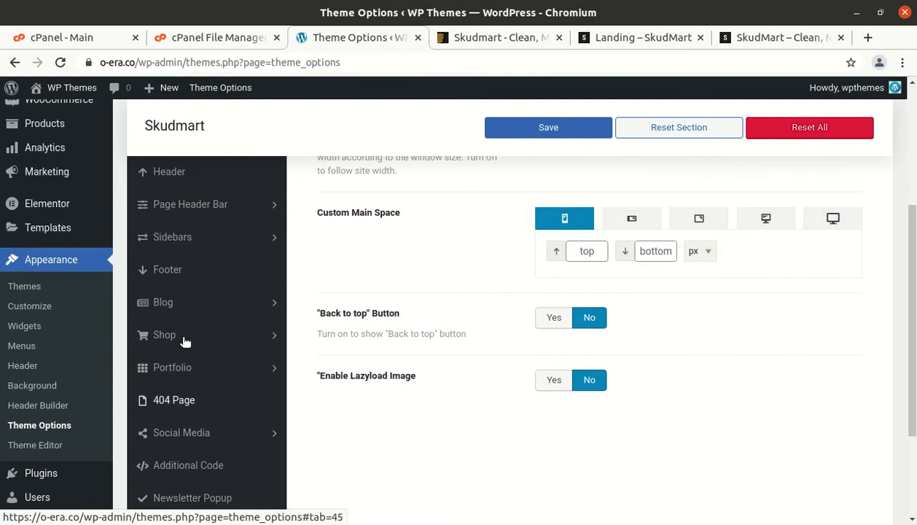
scroll(185, 341, "up", 4)
scroll(179, 279, "up", 2)
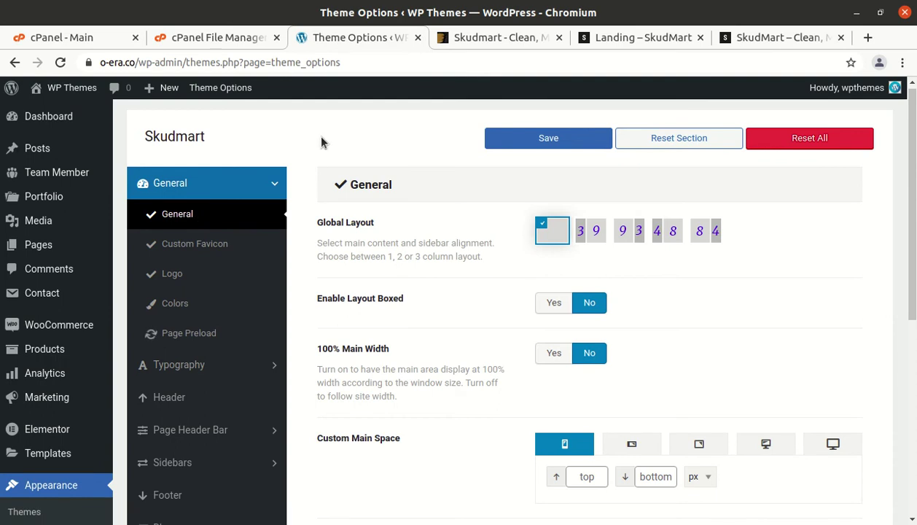
Open the theme's Demo Importer from the WordPress tools
scroll(40, 373, "down", 5)
mouse_move(41, 373)
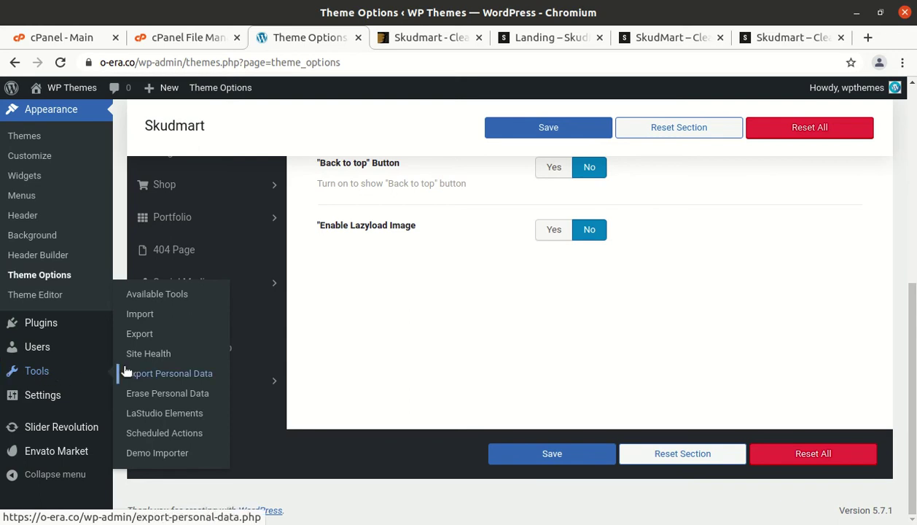
left_click(149, 455)
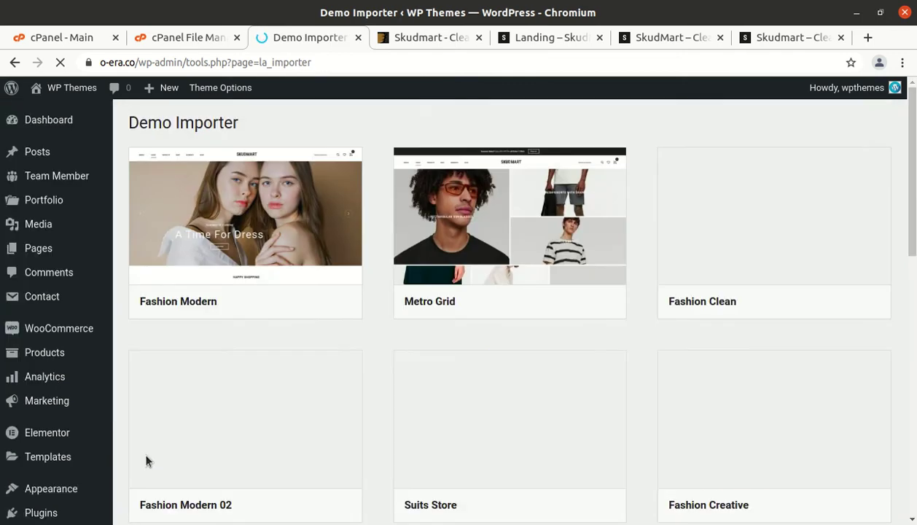
Browse the available demo designs and import the Fashion Modern demo content, accepting the confirmation
scroll(676, 262, "down", 10)
scroll(666, 266, "down", 1)
scroll(656, 279, "up", 8)
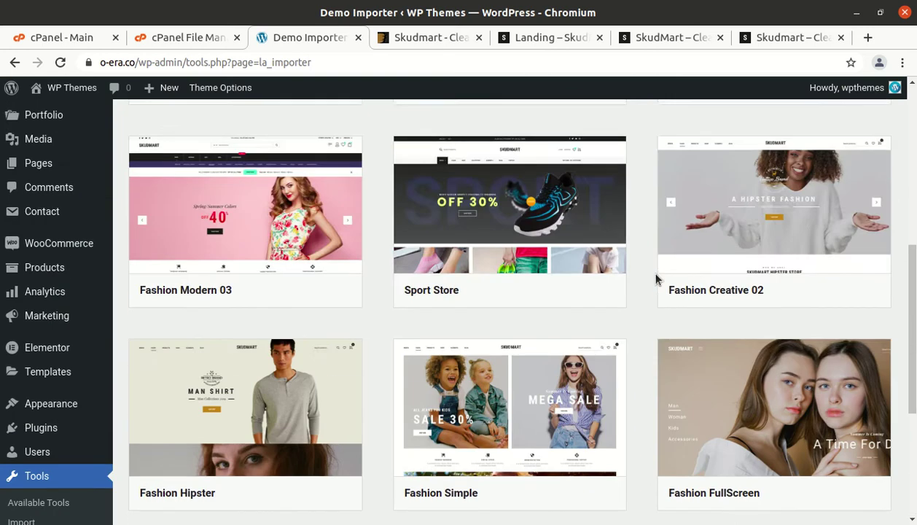
scroll(459, 284, "up", 3)
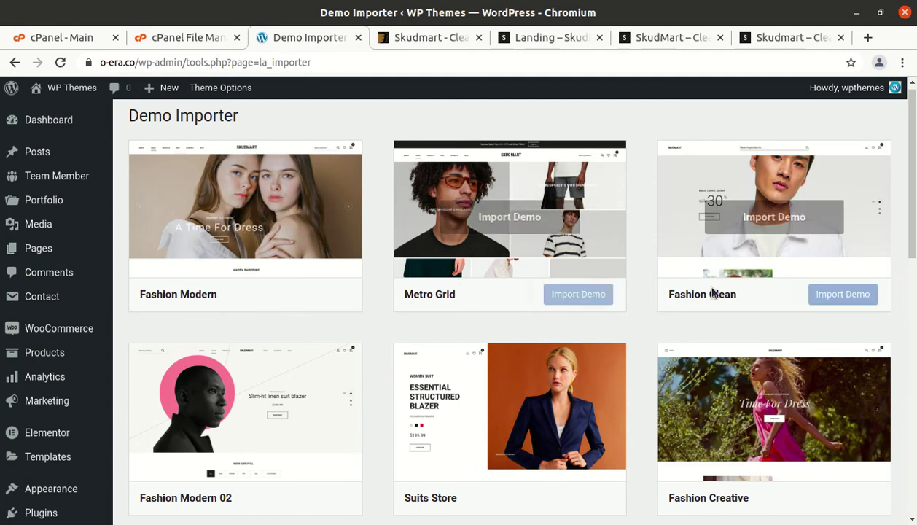
scroll(697, 283, "down", 3)
scroll(696, 281, "up", 3)
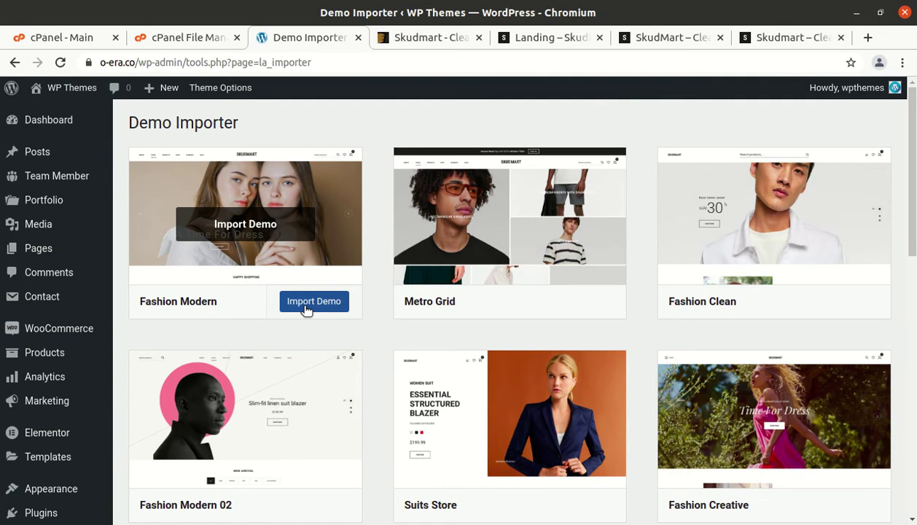
left_click(306, 307)
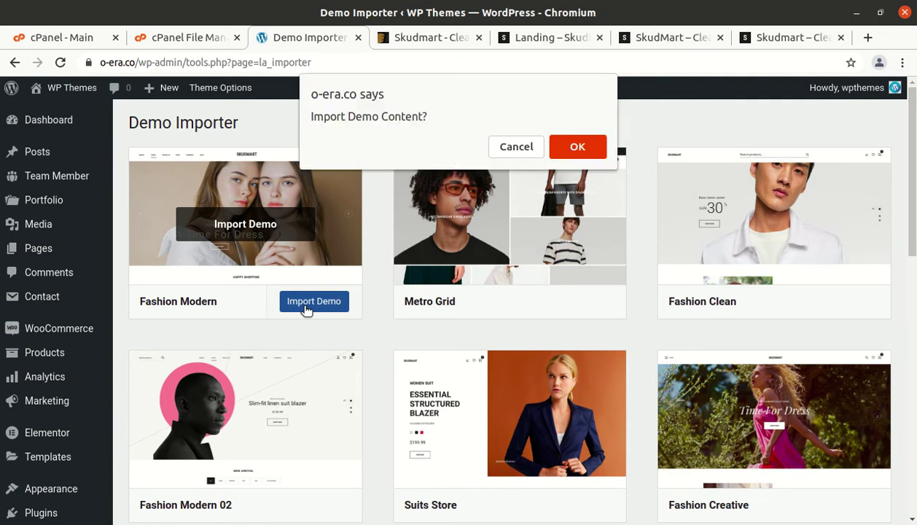
left_click(579, 149)
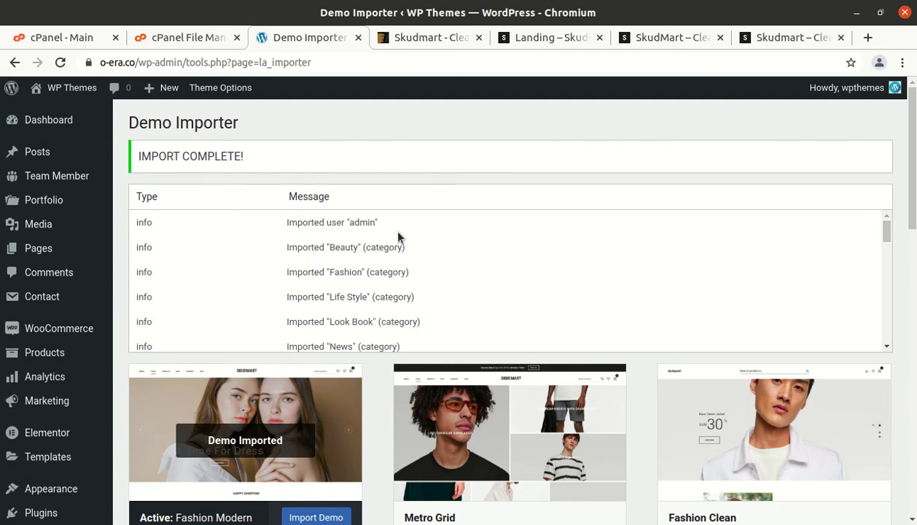
Review the demo import log through to its last entries and check the import status message
scroll(290, 290, "down", 10)
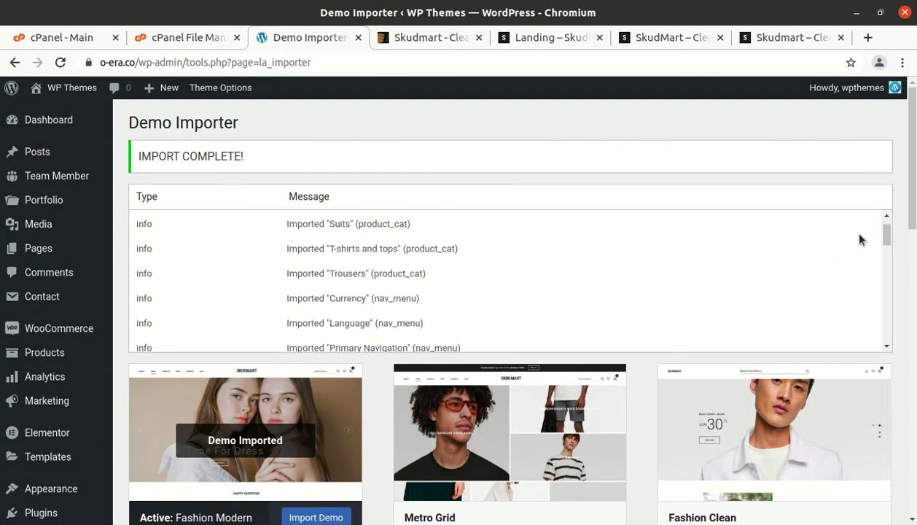
left_click_drag(885, 236, 862, 352)
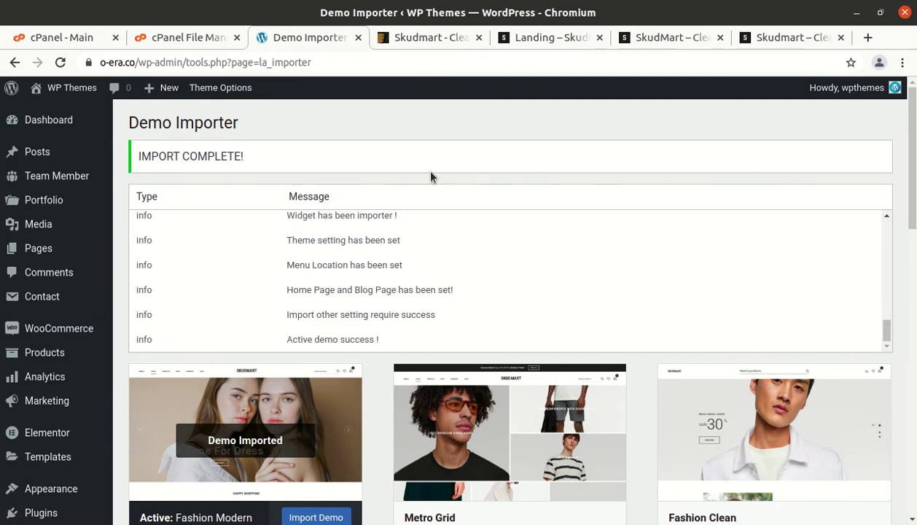
left_click_drag(297, 164, 129, 156)
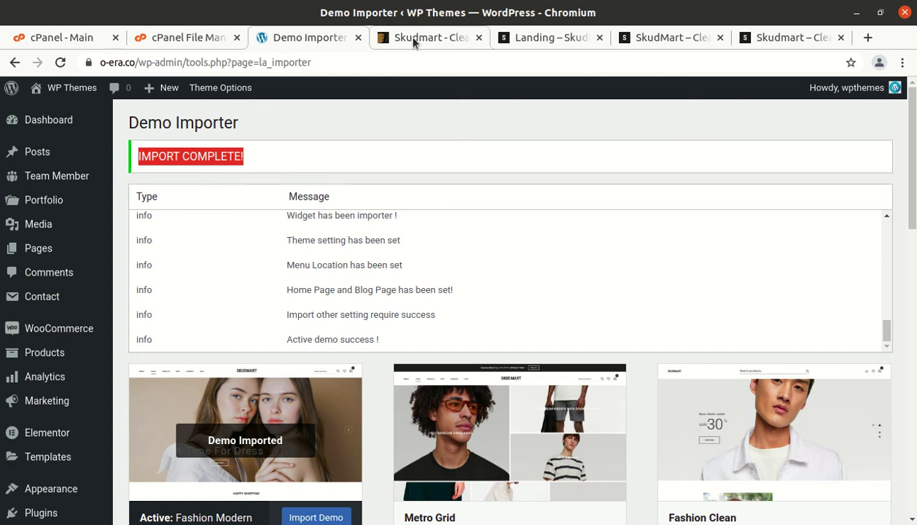
Open the site's front end in a new tab, dismiss the newsletter popup, and look over the home page down to the Instagram section
mouse_move(58, 88)
middle_click(54, 113)
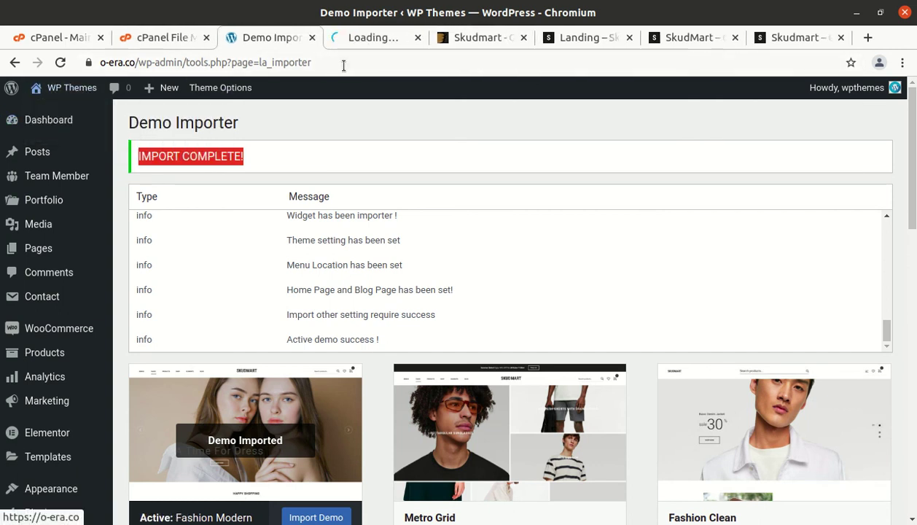
left_click(365, 38)
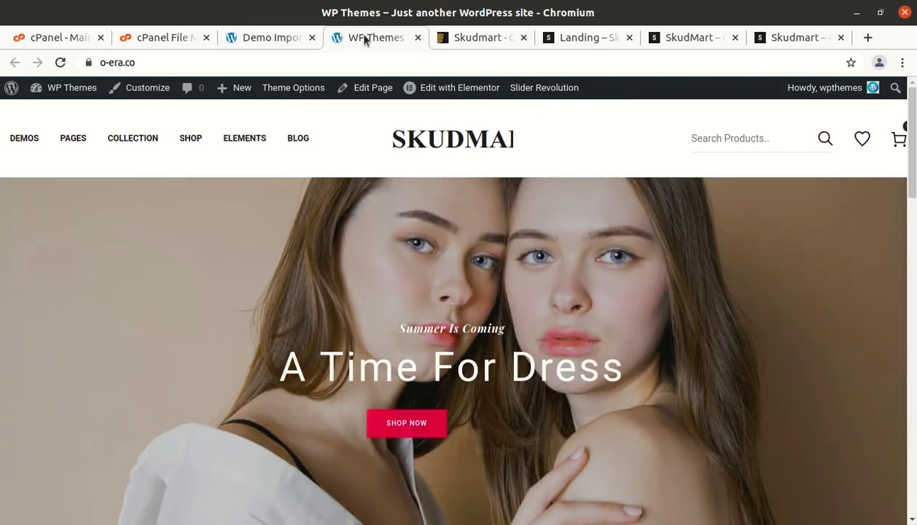
scroll(445, 240, "down", 2)
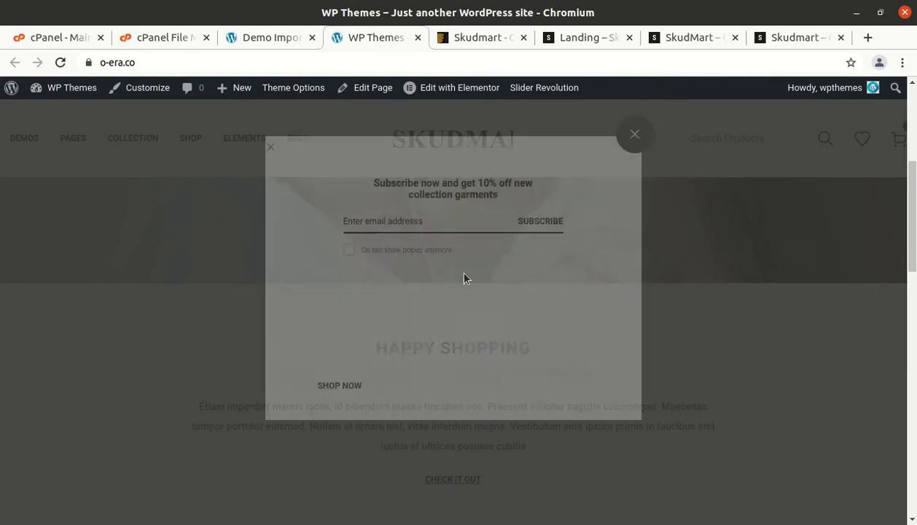
left_click(635, 137)
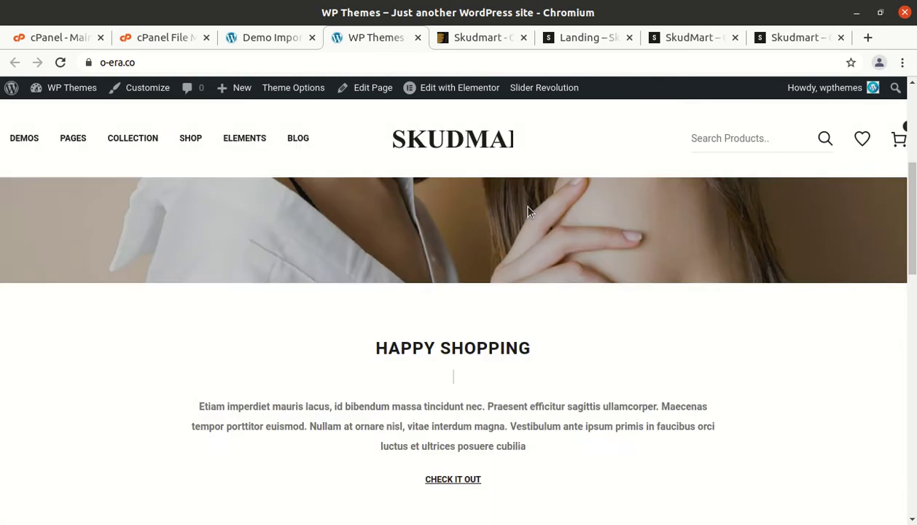
scroll(527, 210, "up", 4)
scroll(523, 216, "down", 3)
scroll(524, 215, "down", 7)
scroll(514, 290, "down", 2)
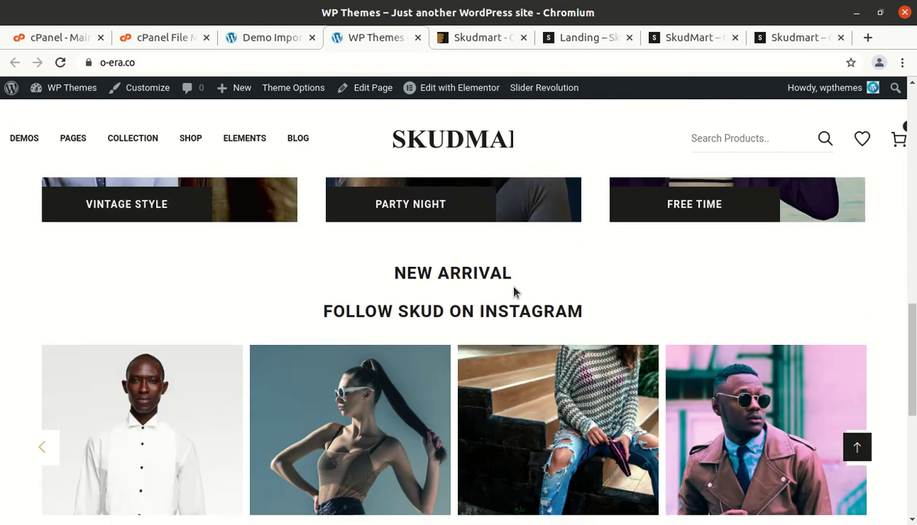
Look over the home page's remaining sections down to the summer sale banner and open the Modern Collections page
scroll(514, 291, "down", 3)
scroll(599, 321, "down", 3)
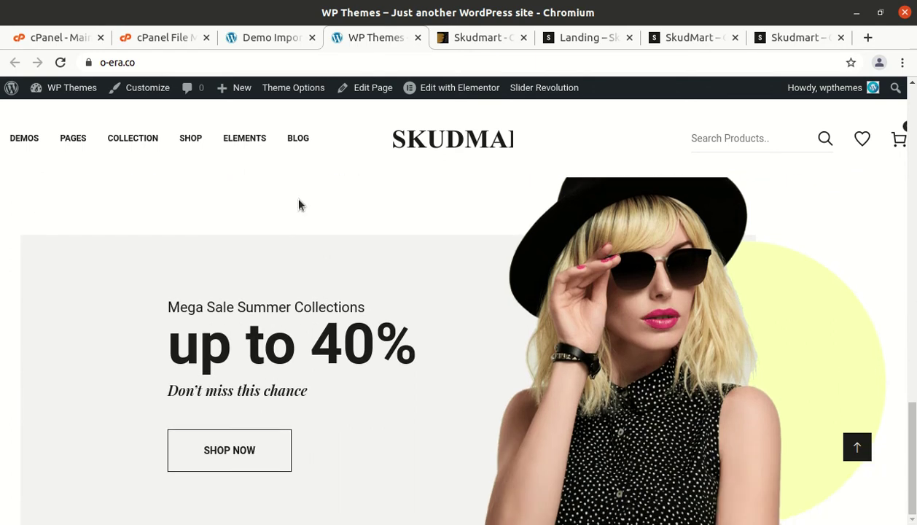
left_click(78, 141)
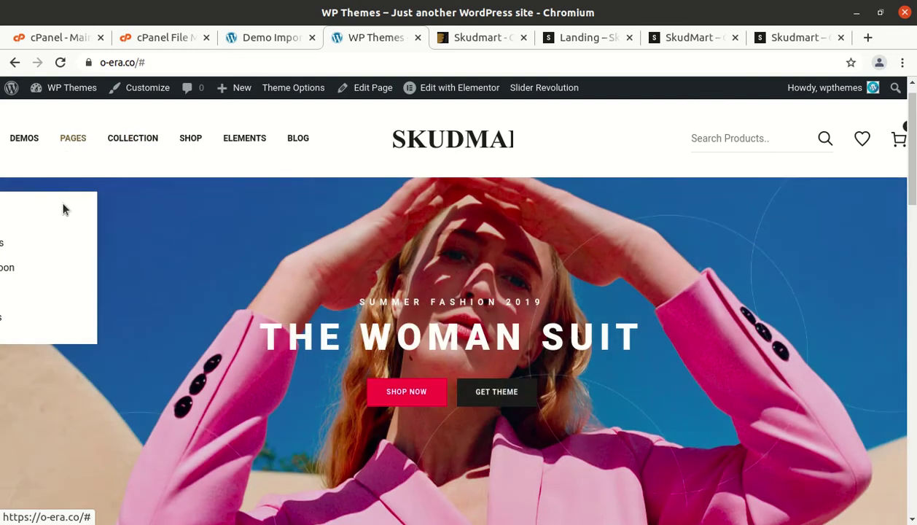
mouse_move(134, 132)
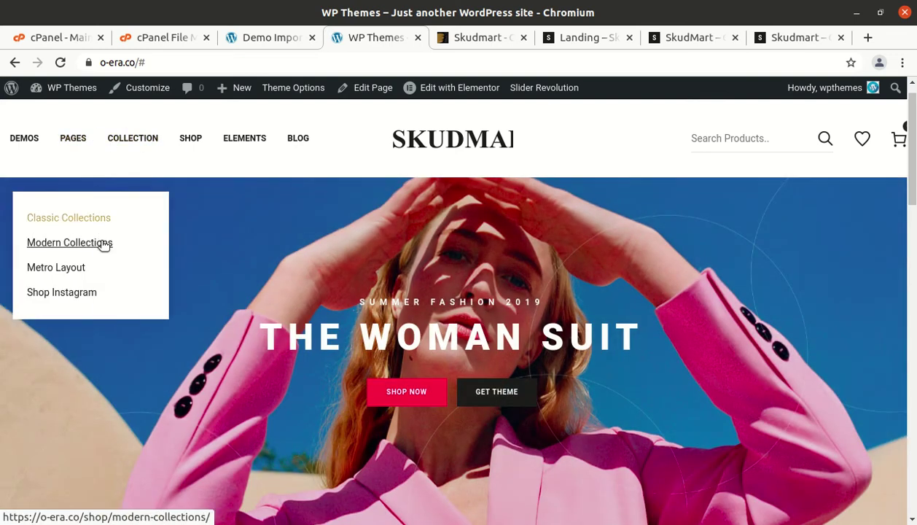
left_click(103, 245)
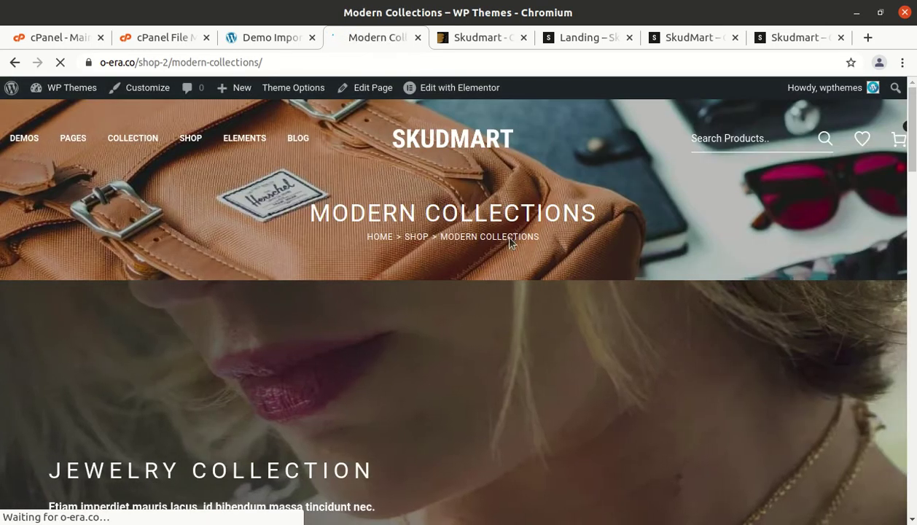
Look over the Modern Collections page from its header and jewelry banner down to the Shoes Collections banner
scroll(539, 266, "down", 5)
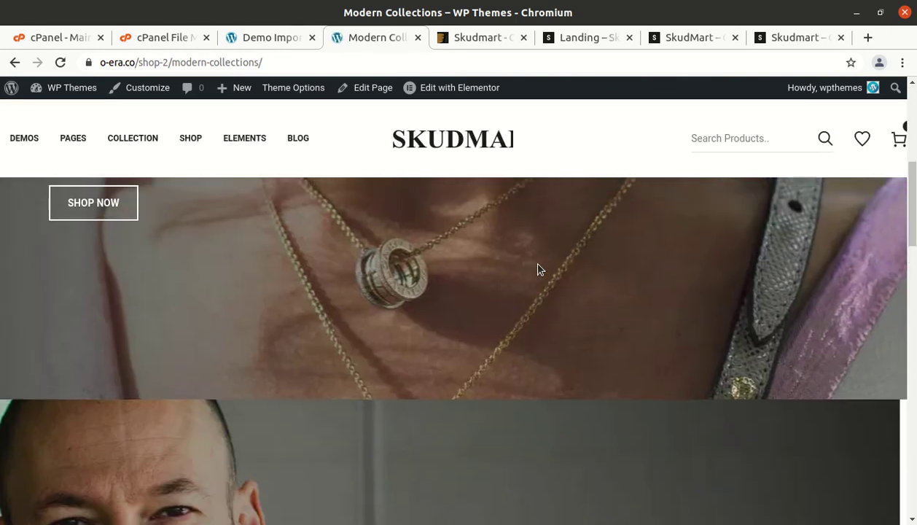
scroll(538, 267, "up", 3)
scroll(538, 270, "up", 2)
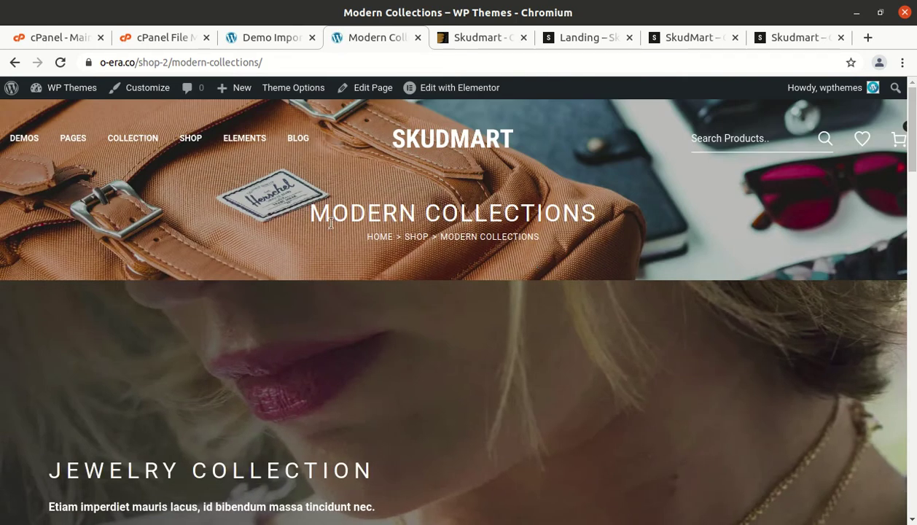
scroll(639, 314, "down", 10)
scroll(638, 314, "down", 12)
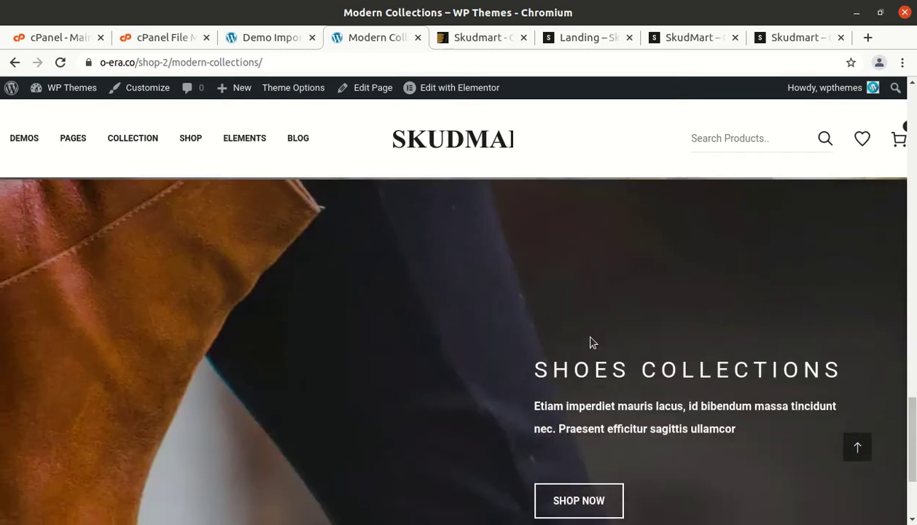
scroll(589, 337, "up", 20)
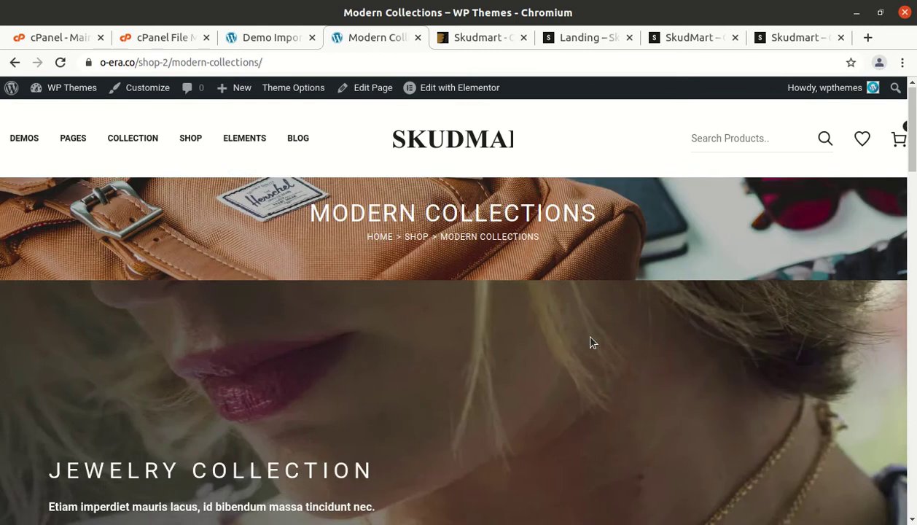
scroll(592, 341, "down", 5)
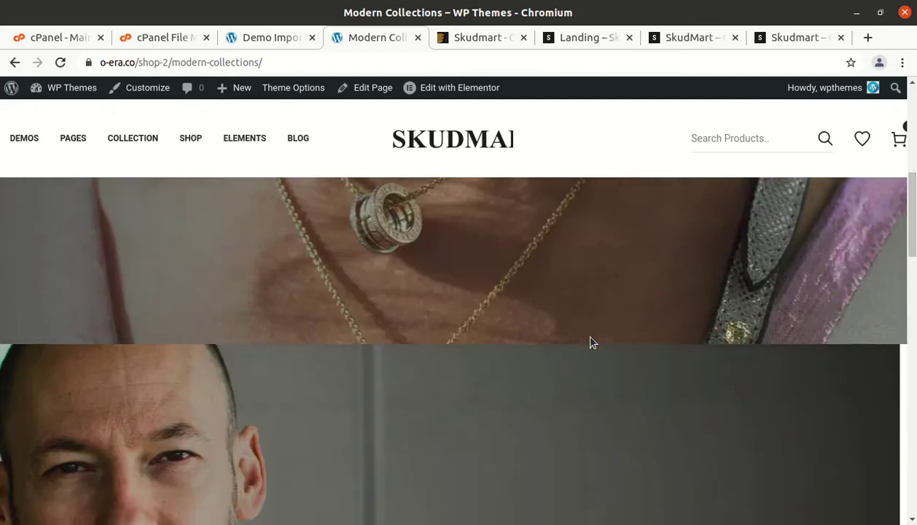
scroll(592, 341, "down", 8)
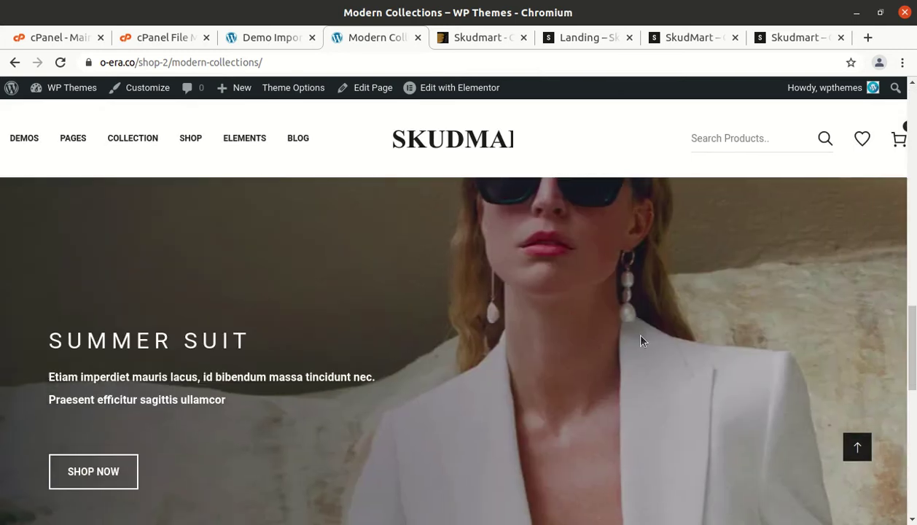
scroll(591, 341, "down", 8)
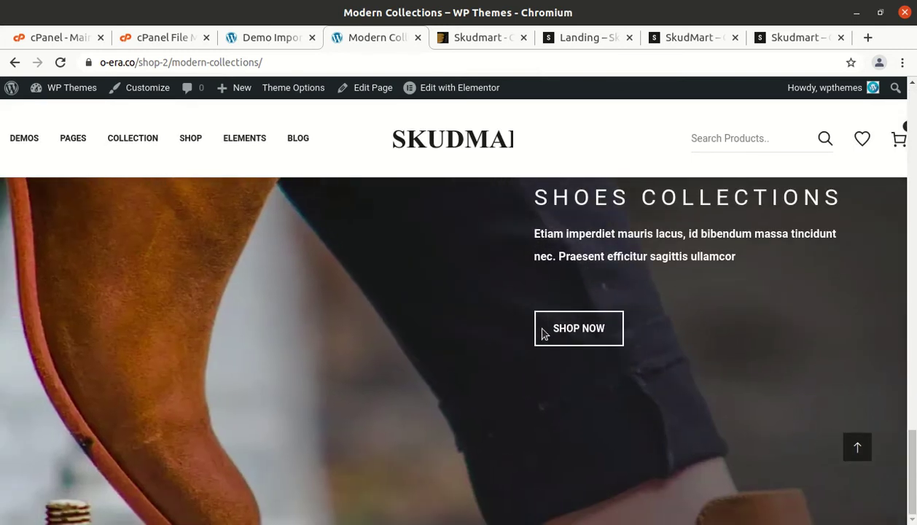
scroll(301, 289, "up", 3)
scroll(301, 290, "up", 4)
Open the Metro Layout collection page and look through its image grid down to the end and back
mouse_move(138, 144)
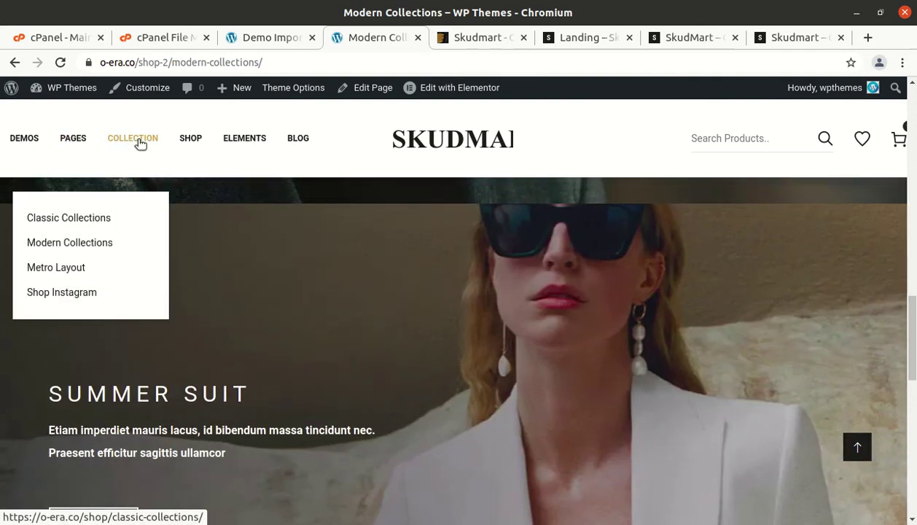
left_click(78, 272)
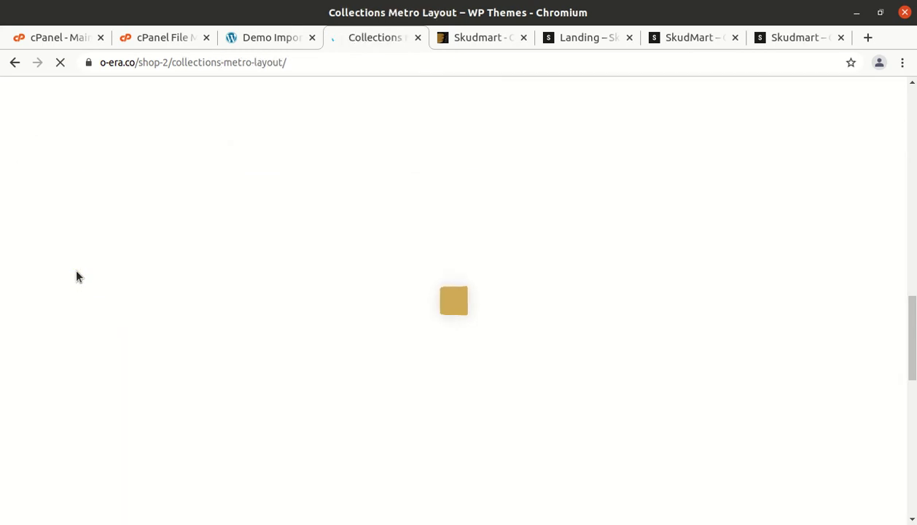
scroll(476, 258, "down", 5)
scroll(542, 260, "down", 7)
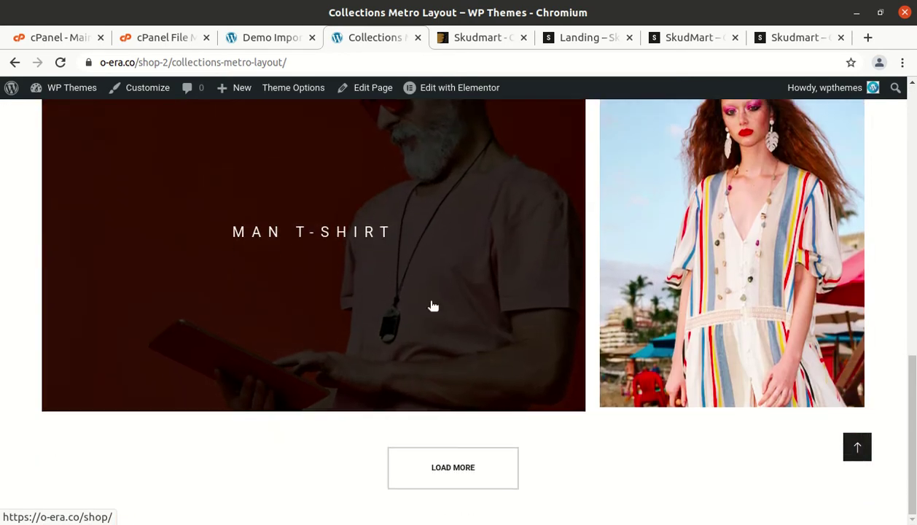
scroll(395, 221, "up", 6)
scroll(395, 222, "up", 3)
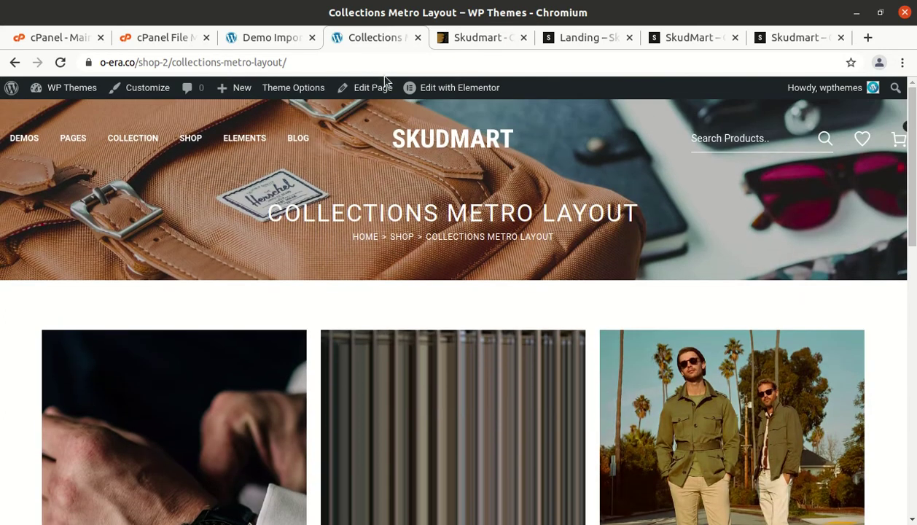
Return to the WordPress admin's Demo Importer page and open the Skudmart Theme Options from the appearance settings
left_click(247, 48)
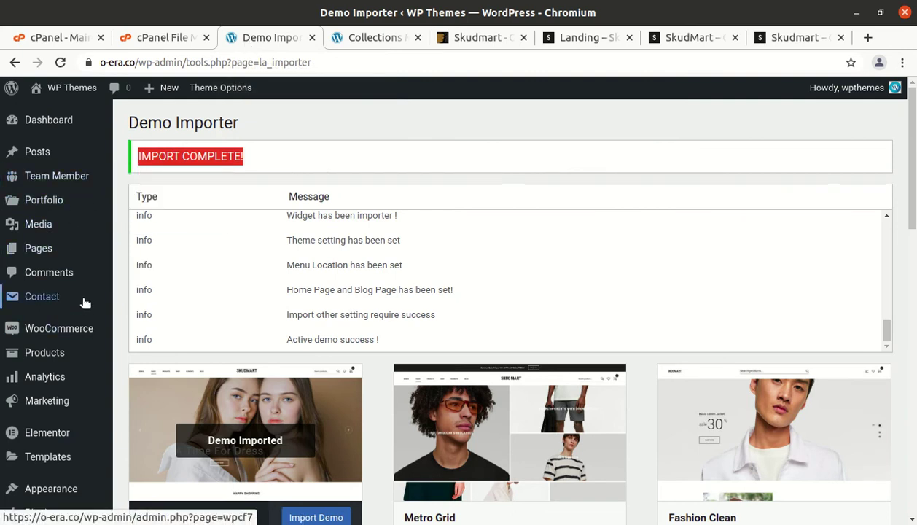
mouse_move(45, 170)
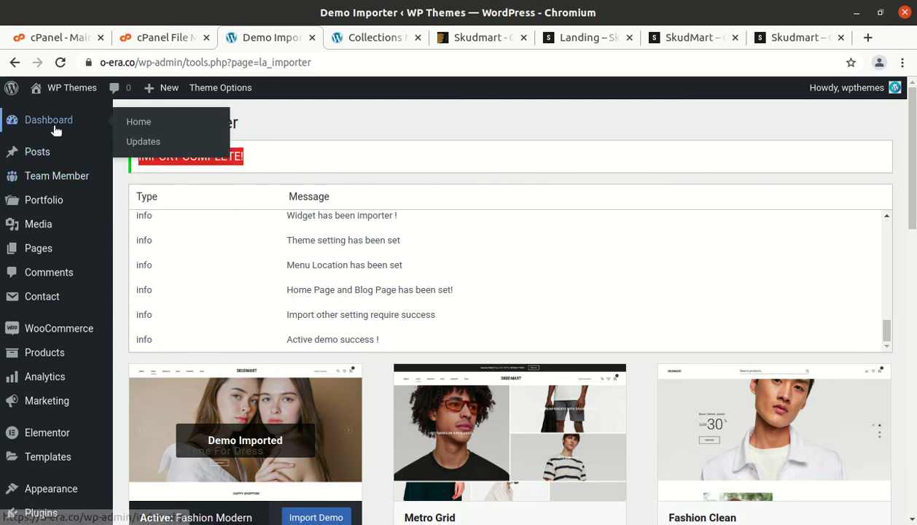
mouse_move(51, 204)
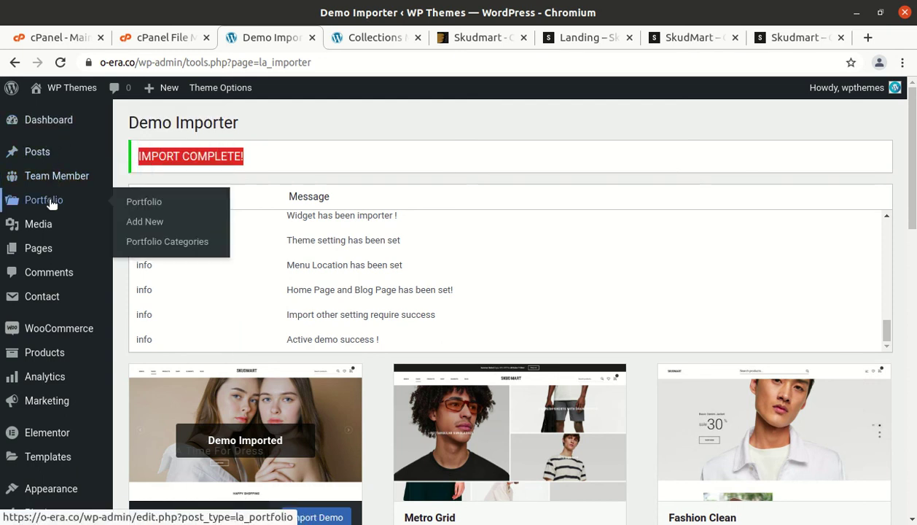
scroll(63, 259, "down", 3)
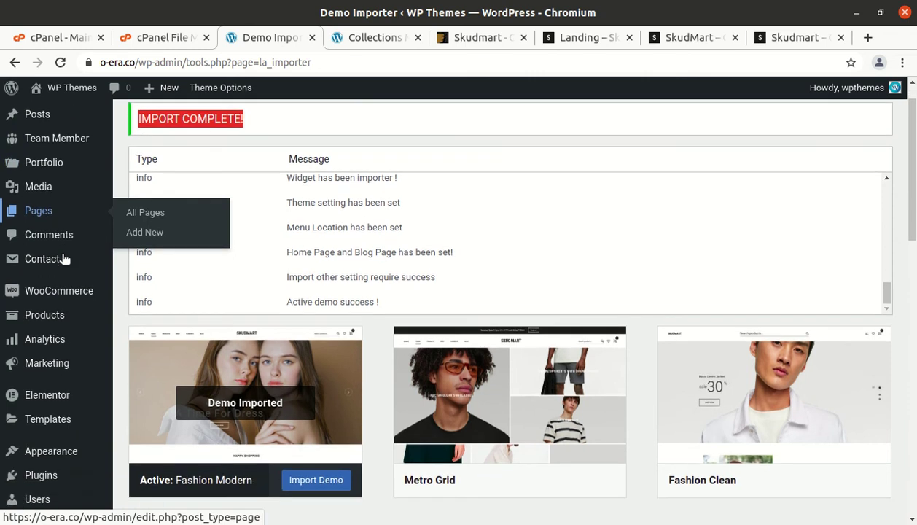
scroll(63, 266, "down", 3)
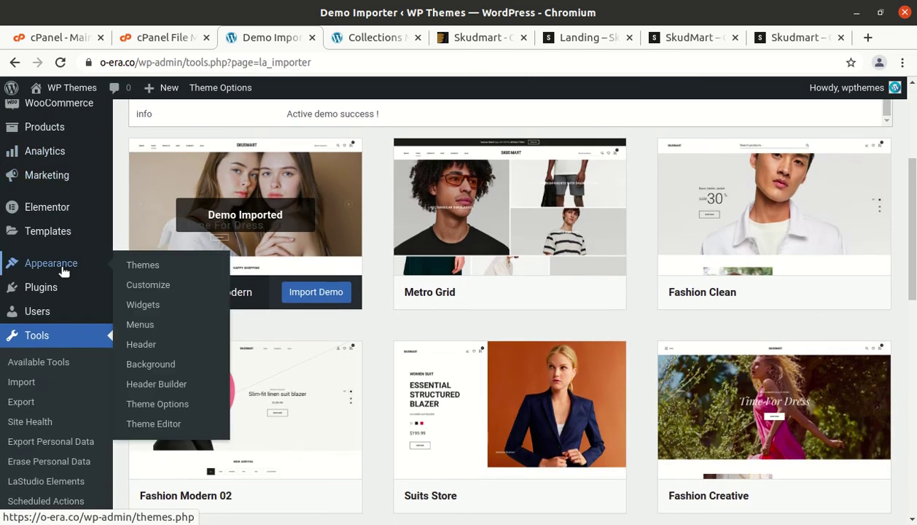
left_click(166, 405)
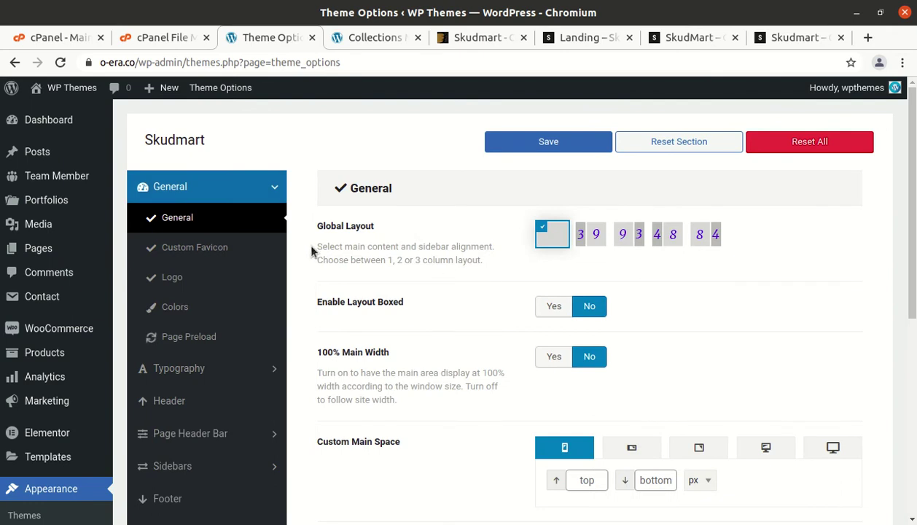
Review the theme's General options, including global layout, boxed layout, main width, main space, back-to-top button and lazyload
scroll(467, 315, "down", 2)
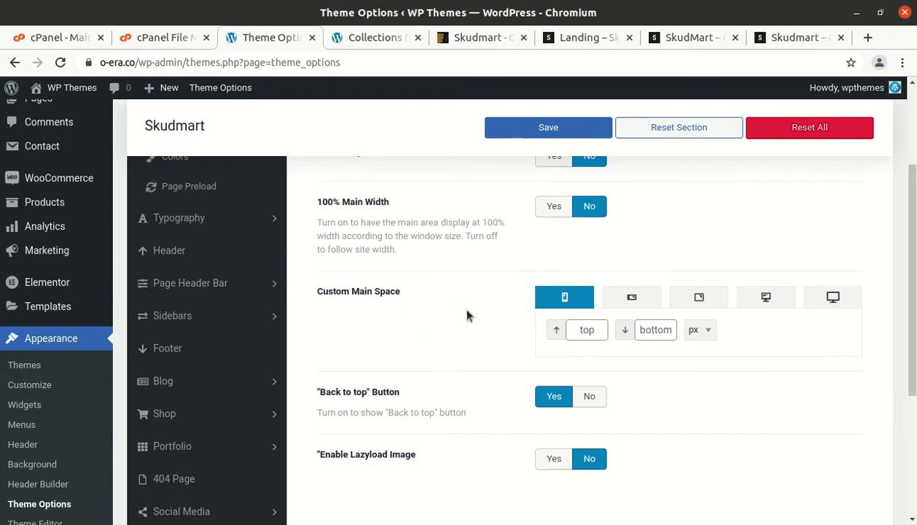
scroll(468, 314, "down", 2)
scroll(467, 315, "up", 4)
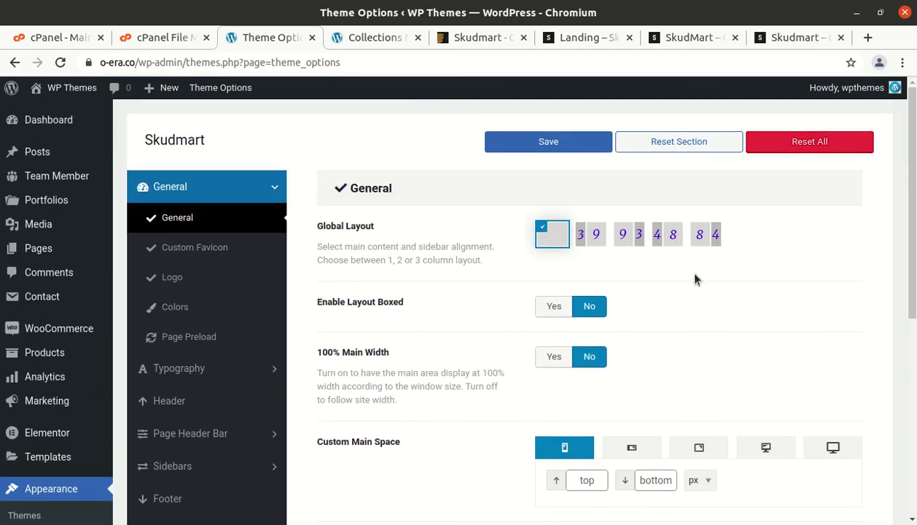
scroll(696, 282, "down", 2)
scroll(696, 281, "up", 2)
left_click(183, 224)
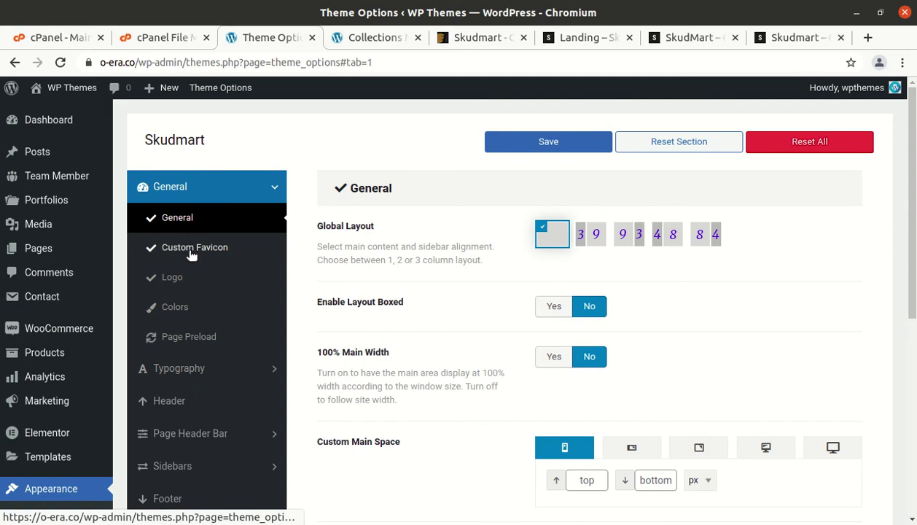
Review the theme's Custom Favicon, Logo, Colors and Page Preload options in turn
left_click(192, 251)
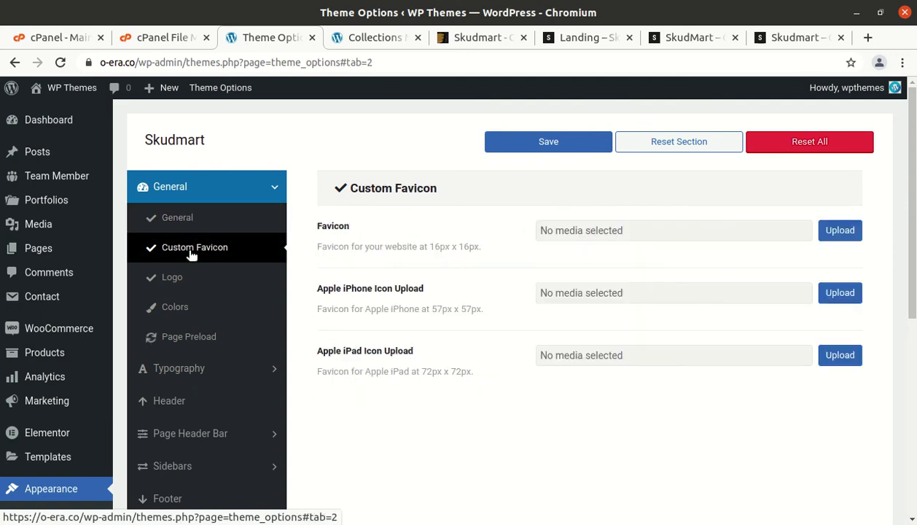
left_click(191, 280)
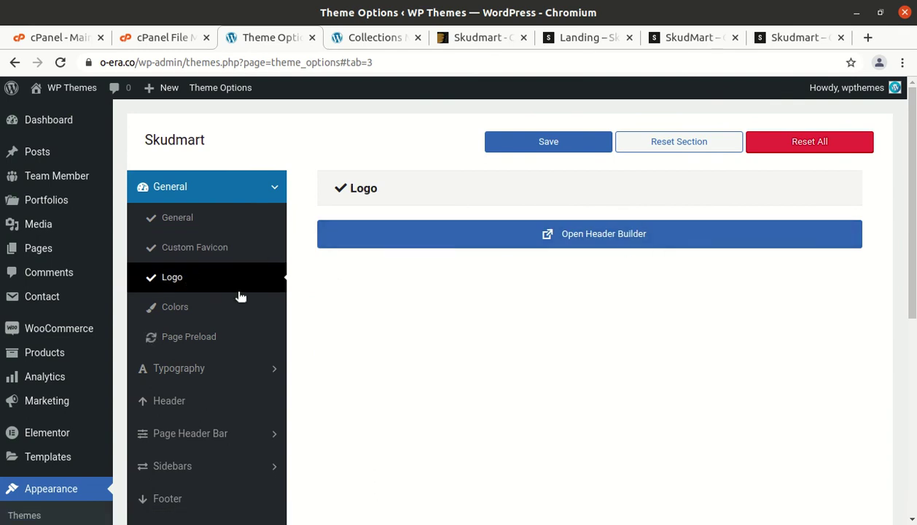
left_click(198, 309)
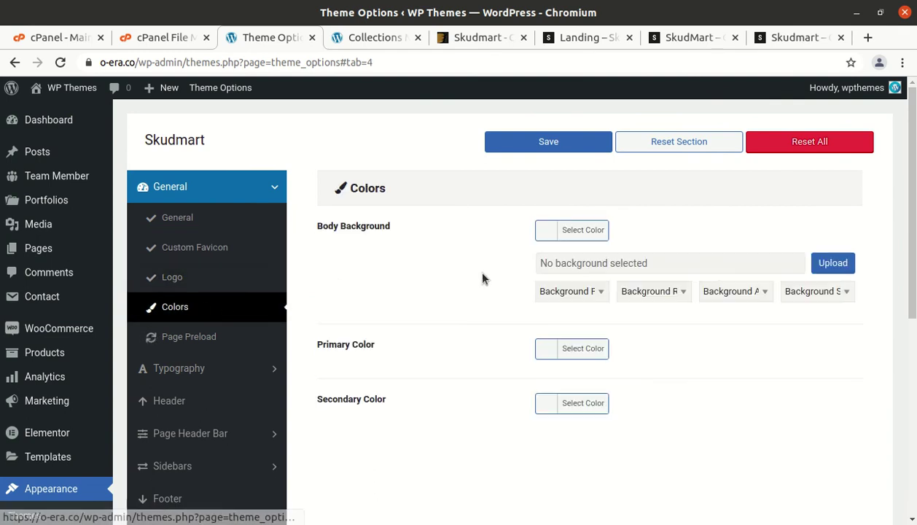
left_click(210, 339)
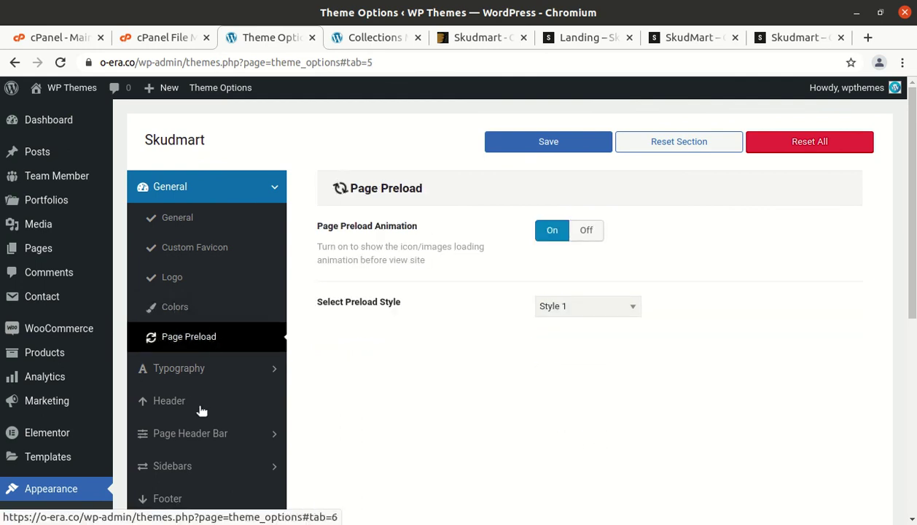
Open the Typography options and review the Body font settings and the list of text elements that can be styled
left_click(190, 369)
scroll(208, 343, "down", 5)
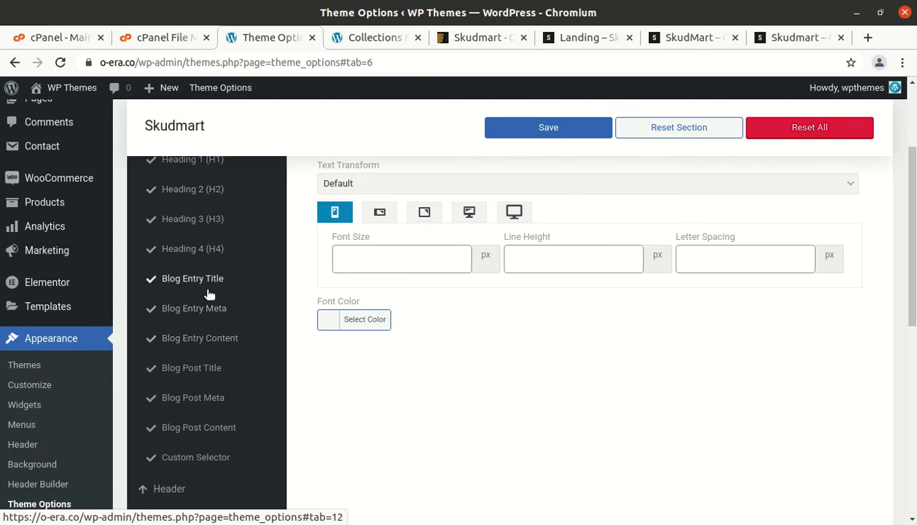
scroll(212, 291, "up", 2)
scroll(174, 266, "up", 1)
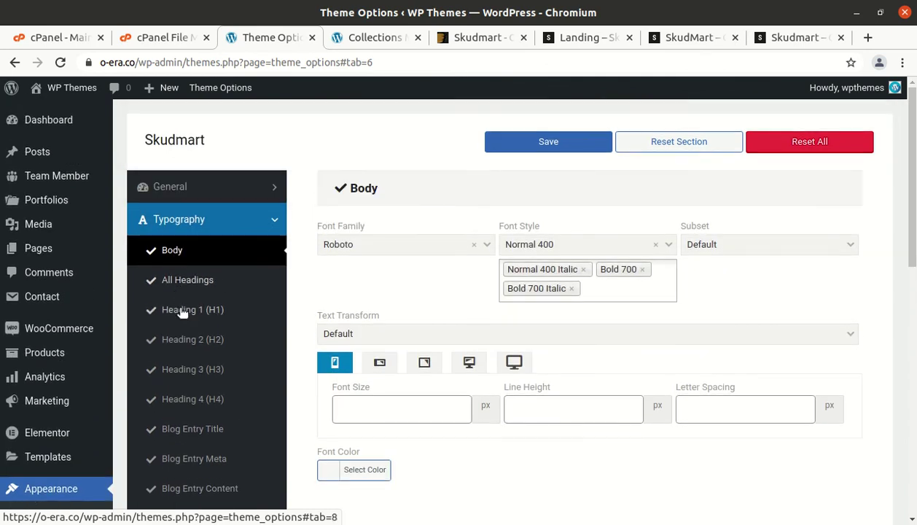
Open the Heading 2 (H2) typography settings, review them, and look down the list of remaining theme option sections
scroll(191, 291, "down", 3)
left_click(185, 224)
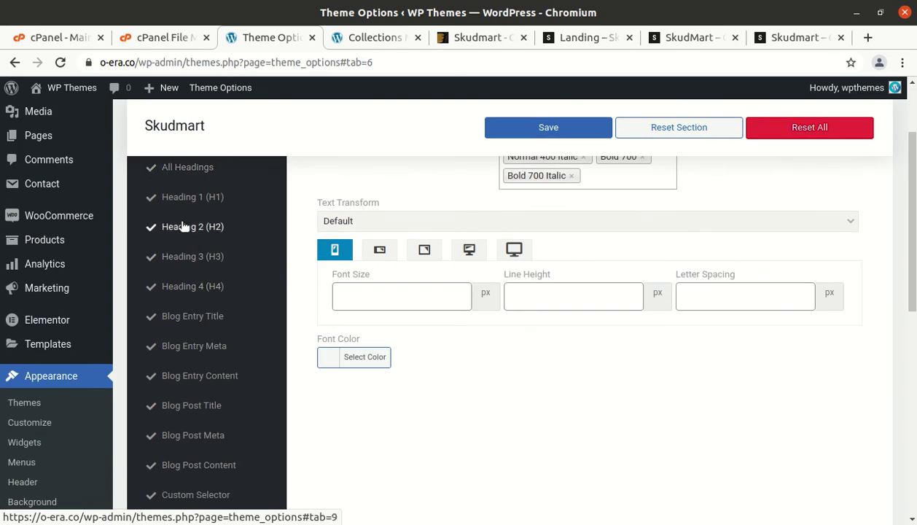
left_click(180, 232)
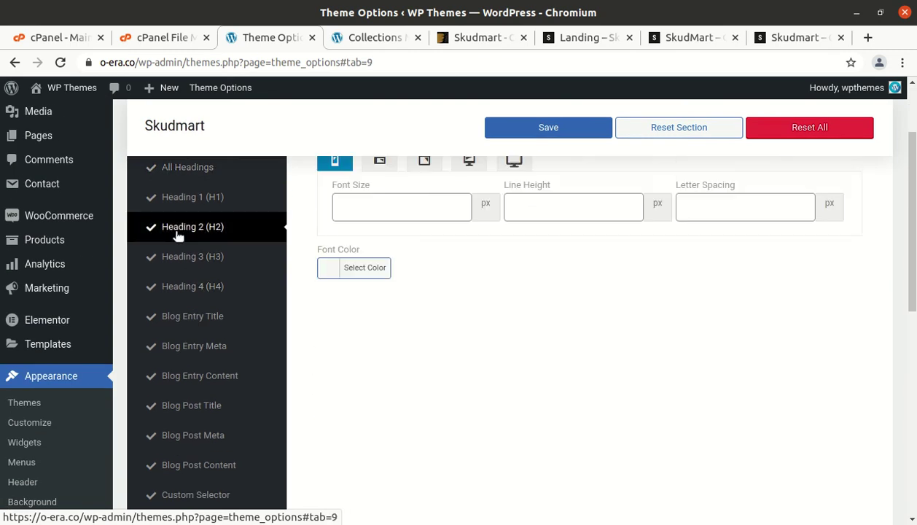
scroll(438, 353, "up", 1)
scroll(438, 353, "up", 2)
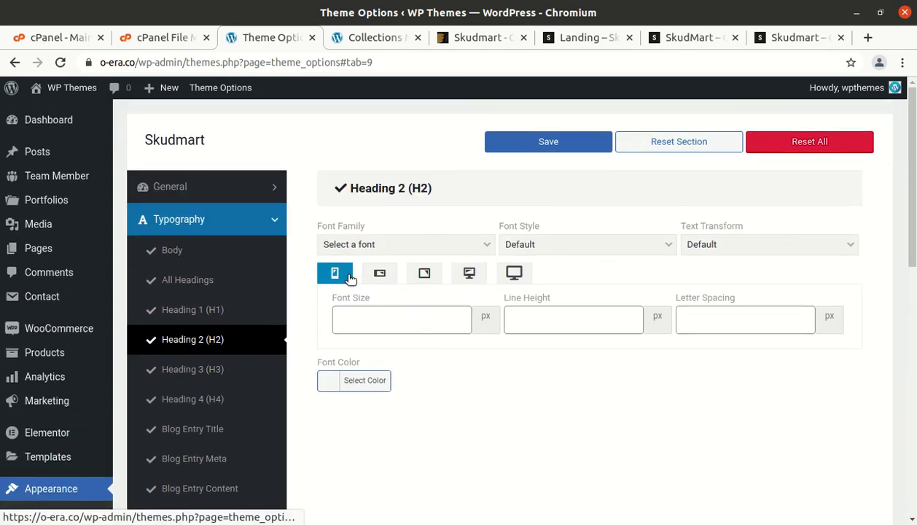
scroll(515, 301, "down", 6)
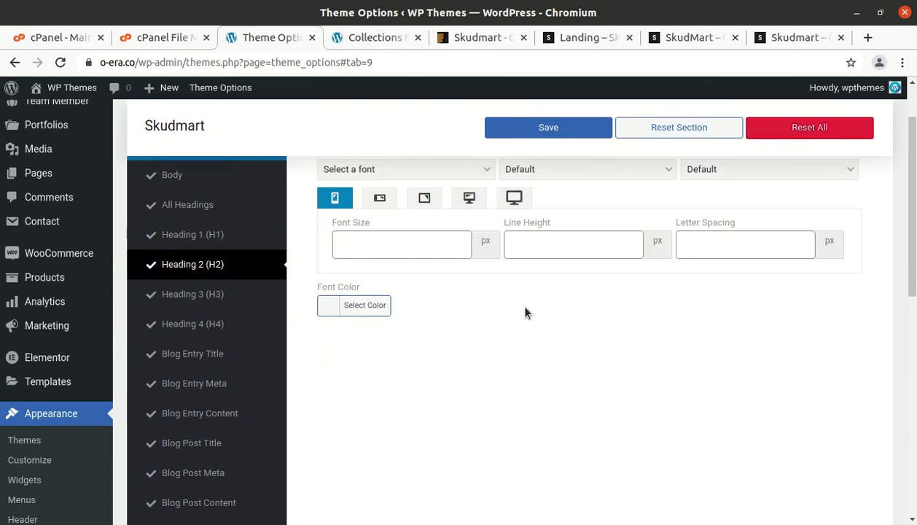
scroll(207, 388, "down", 4)
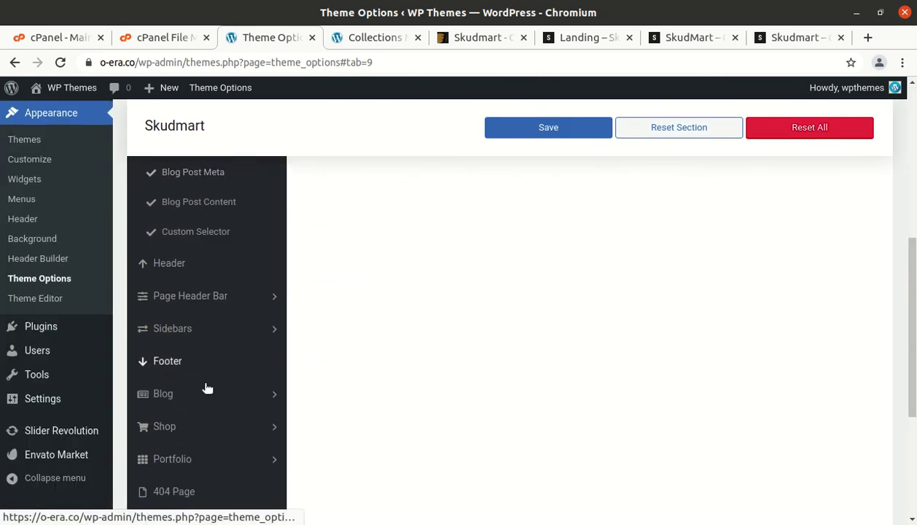
Open the theme's Header options and review the Header Builder link, header transparency and sticky header settings
left_click(184, 271)
scroll(217, 290, "up", 5)
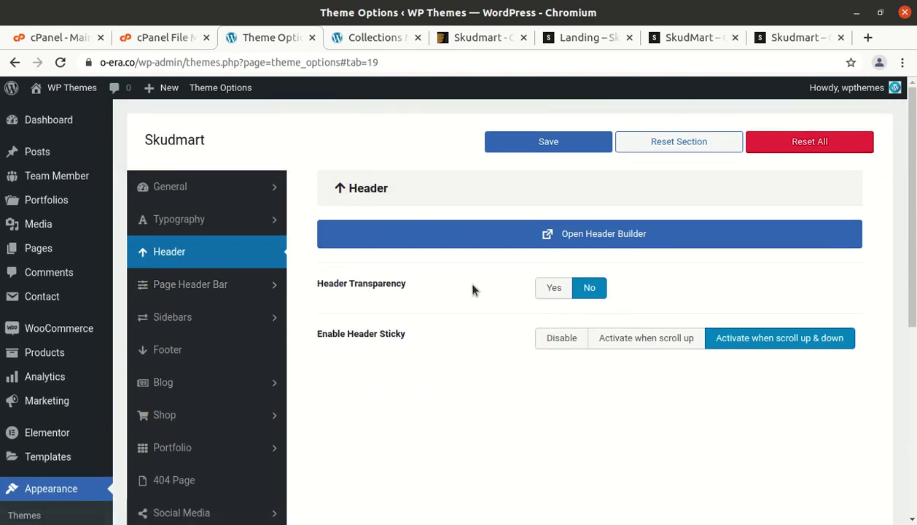
scroll(381, 352, "down", 5)
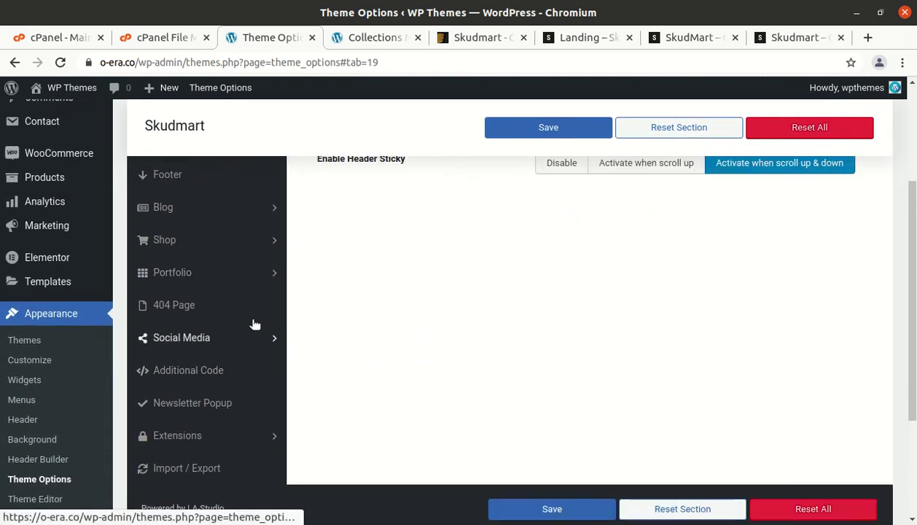
Review the Page Header Bar options for Breadcrumbs, Global Page Header, Blog Posts, Single Post and Single Product
scroll(219, 291, "up", 4)
left_click(175, 251)
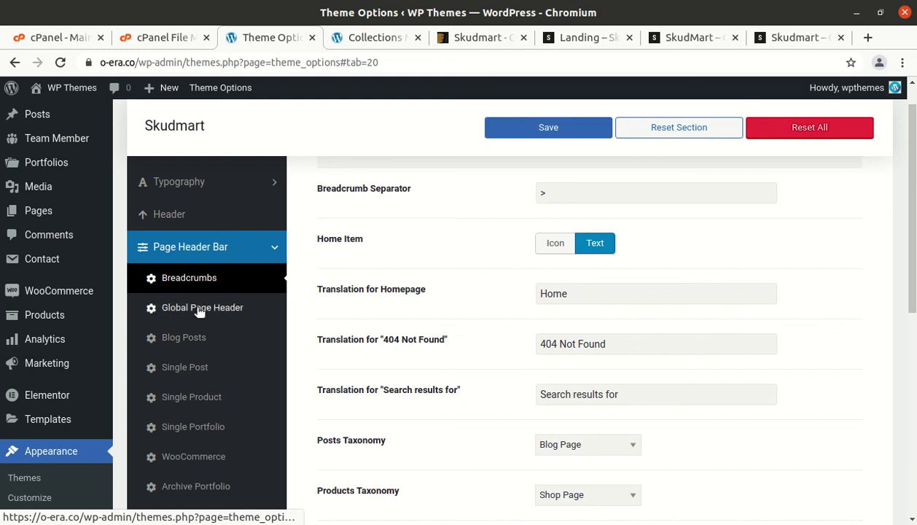
left_click(199, 309)
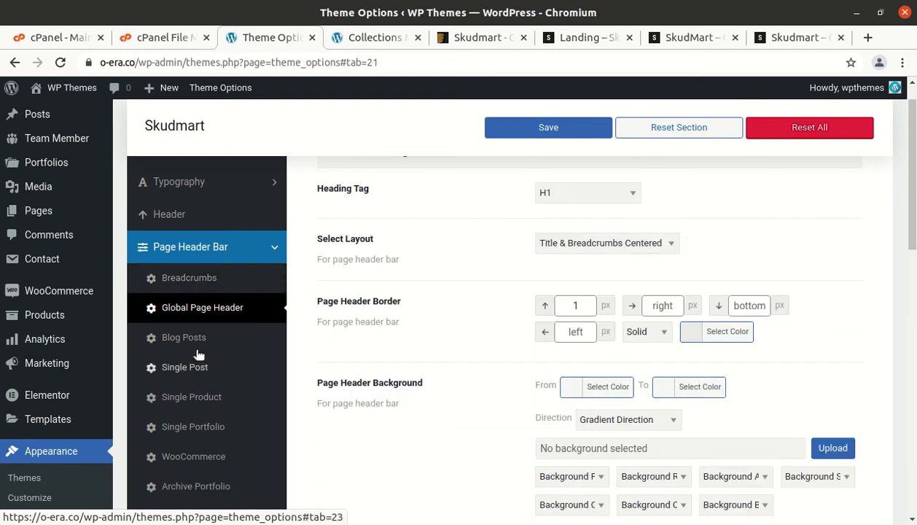
left_click(191, 347)
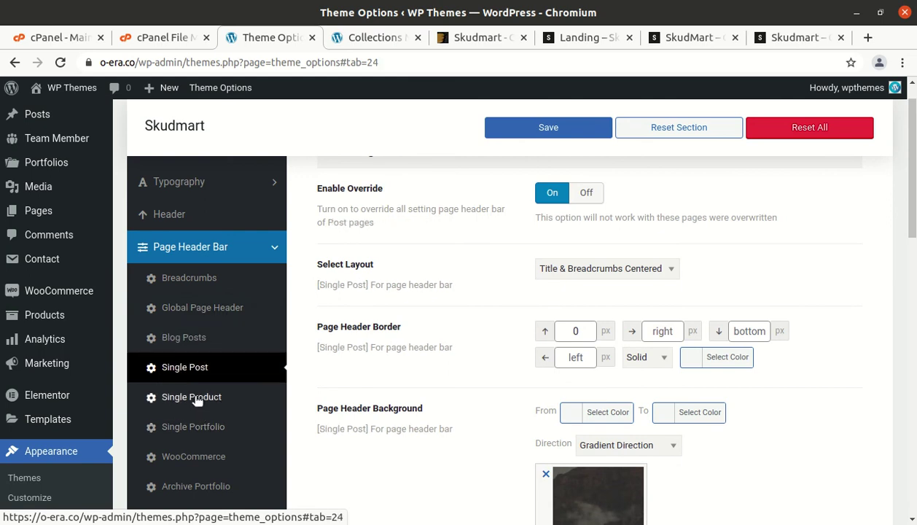
left_click(195, 401)
scroll(211, 387, "down", 3)
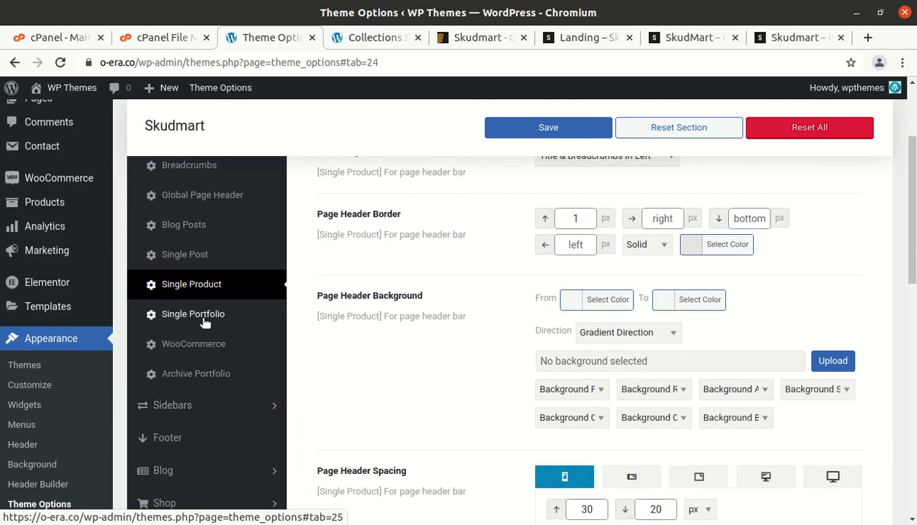
Review the Page Header Bar options for Single Portfolio, WooCommerce and Archive Portfolio
left_click(205, 317)
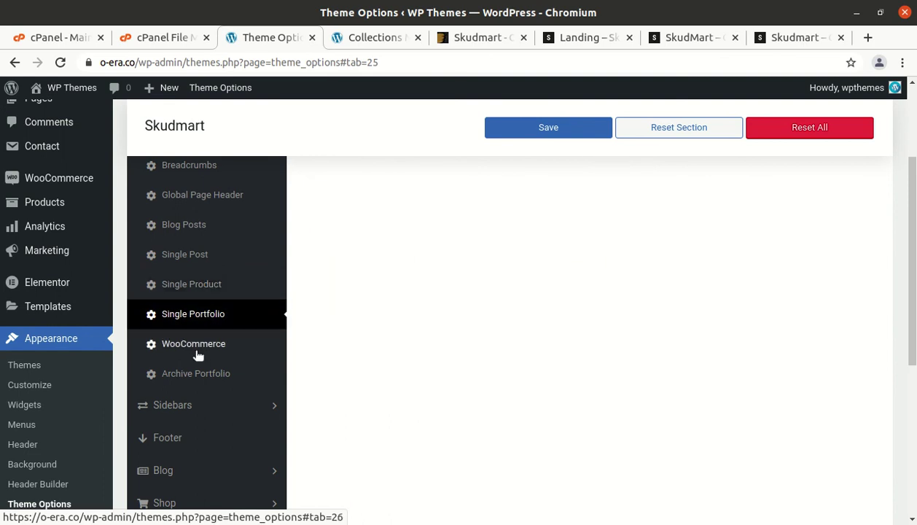
left_click(195, 346)
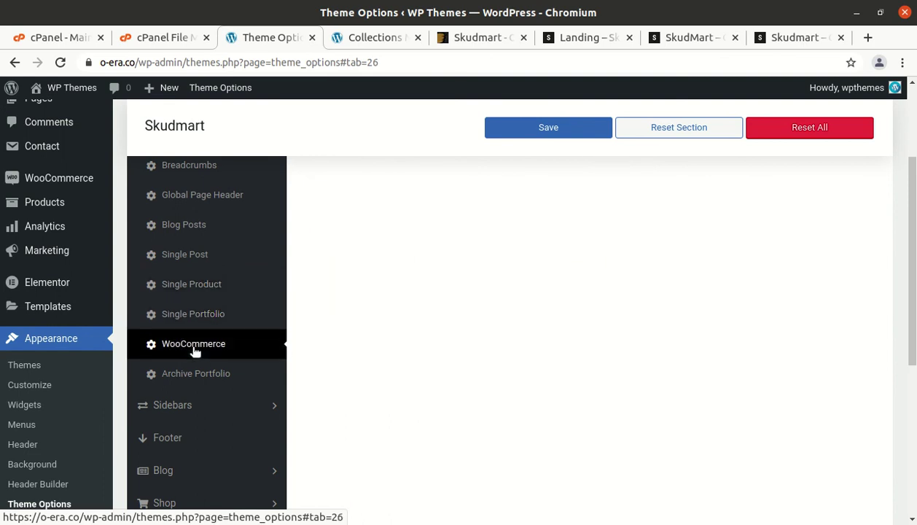
scroll(488, 373, "down", 5)
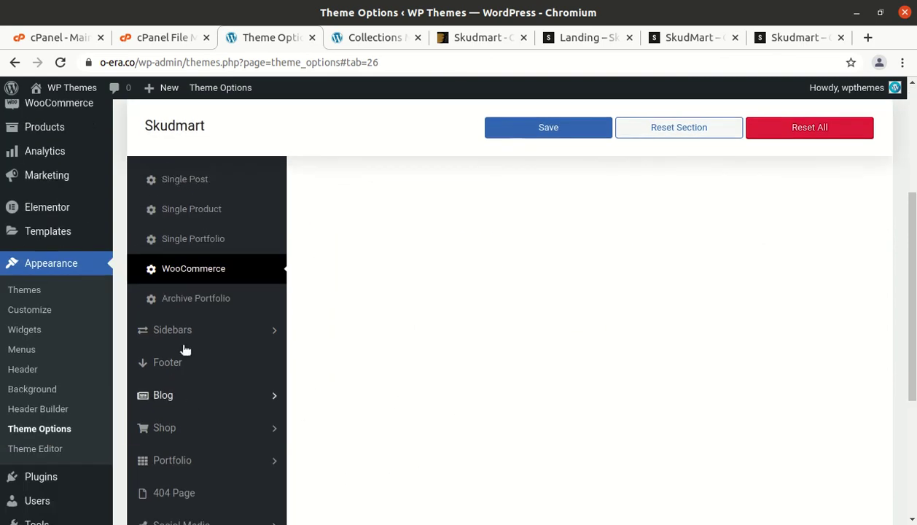
left_click(181, 301)
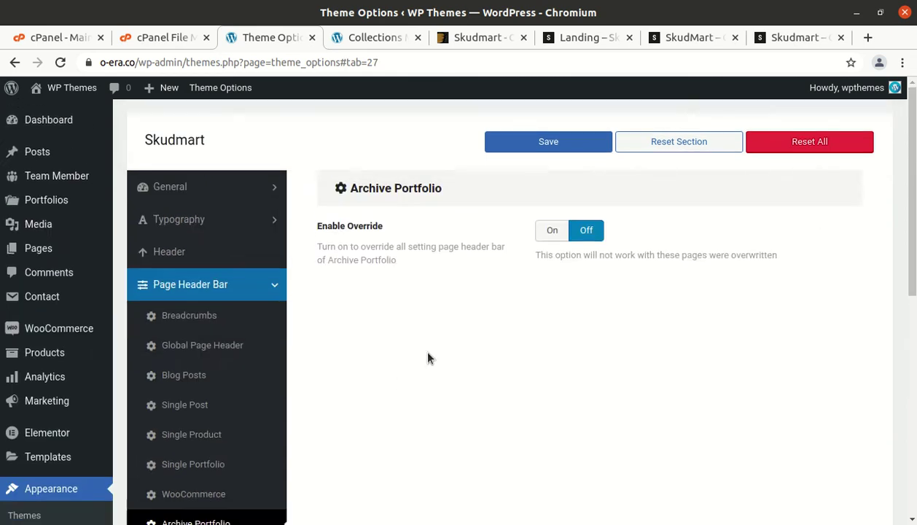
Open the Sidebars options and review the global page sidebar settings and the page types that have their own sidebar section
scroll(428, 357, "down", 5)
left_click(195, 335)
scroll(195, 350, "down", 5)
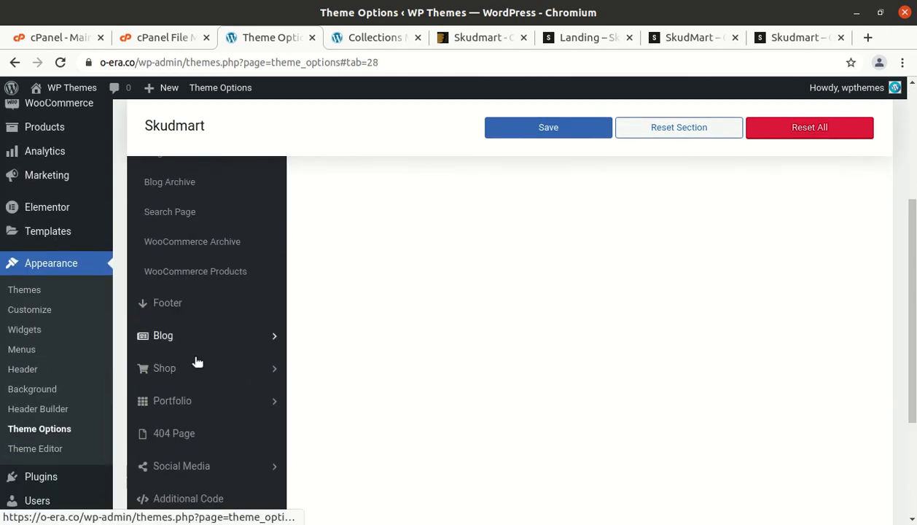
scroll(216, 395, "down", 3)
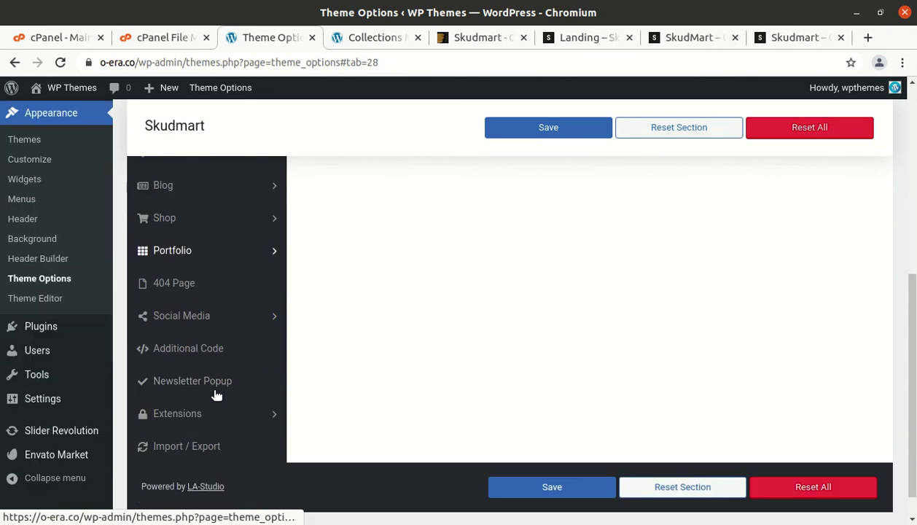
scroll(225, 385, "up", 4)
scroll(220, 365, "up", 3)
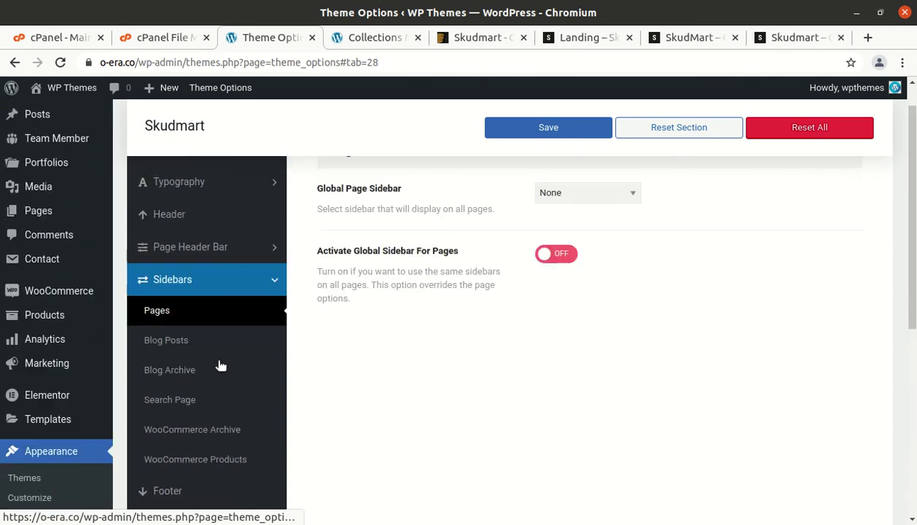
Open the theme's Footer options and review the Footer Bar setting
scroll(219, 403, "down", 3)
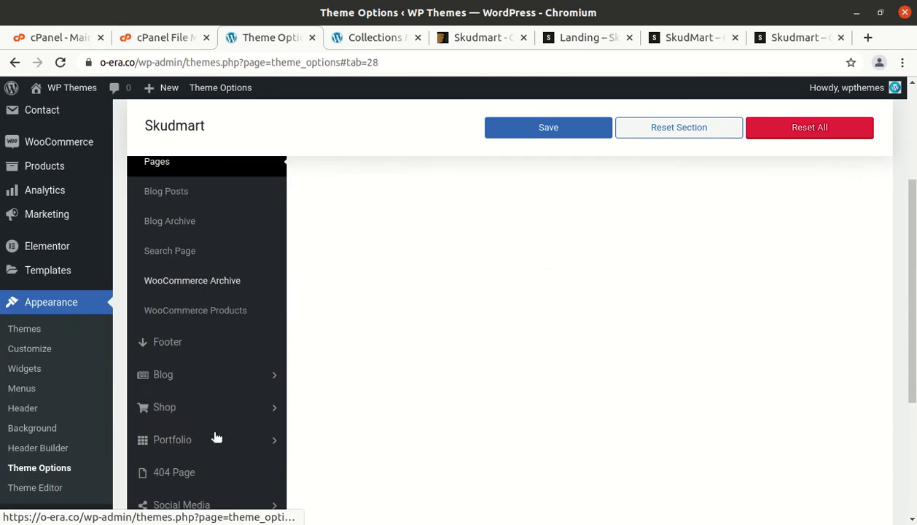
left_click(177, 341)
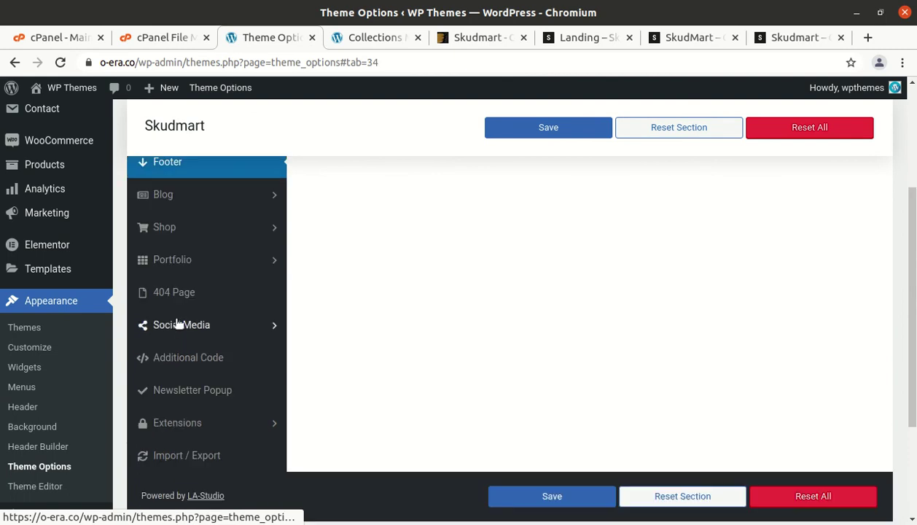
scroll(183, 324, "up", 2)
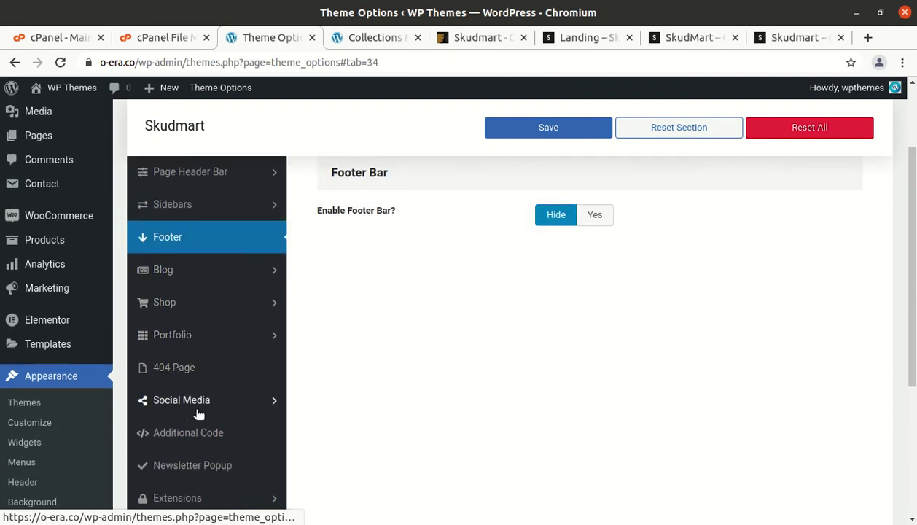
Open the general Extensions options and review the available extensions, template cache, MailChimp, Weather and plugin update settings
scroll(191, 412, "down", 2)
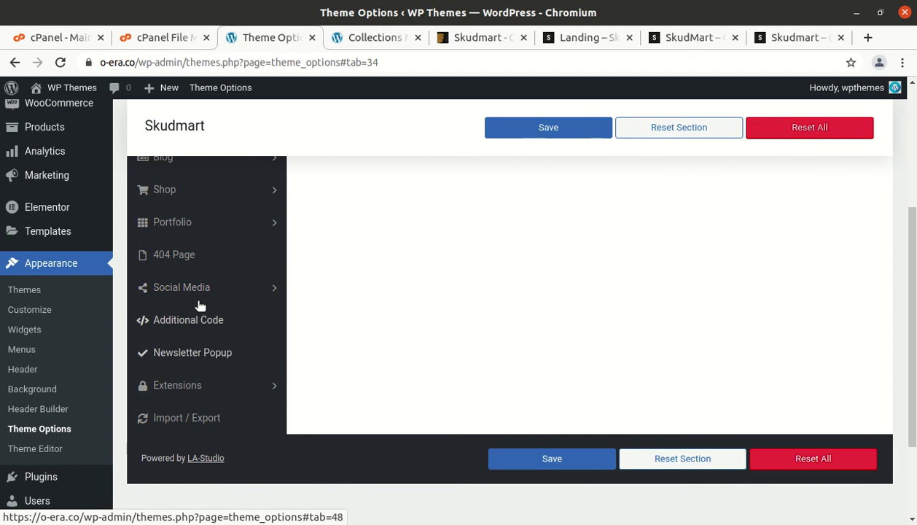
left_click(184, 388)
scroll(421, 371, "up", 3)
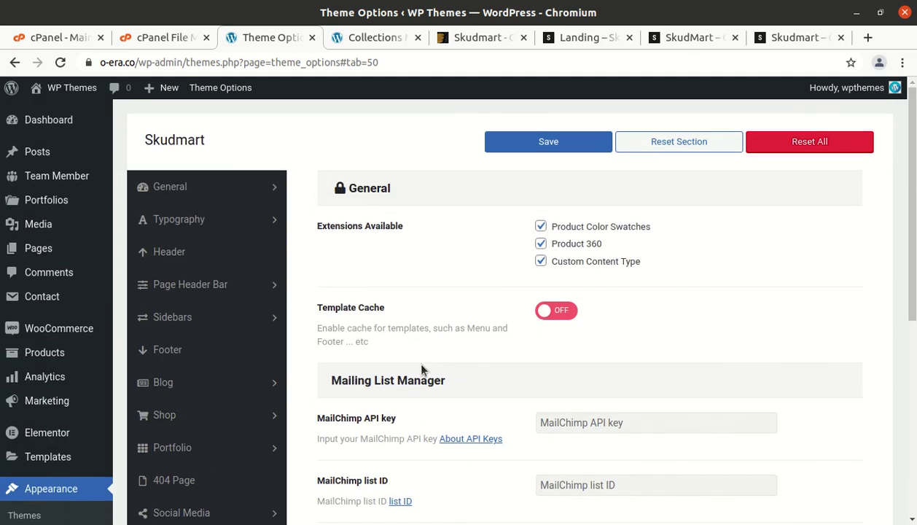
scroll(421, 370, "down", 10)
scroll(421, 371, "up", 9)
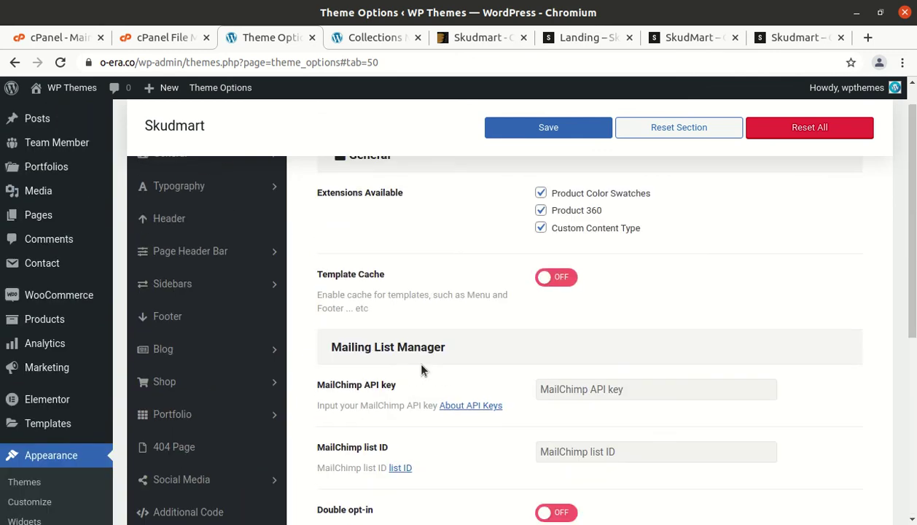
scroll(96, 277, "down", 5)
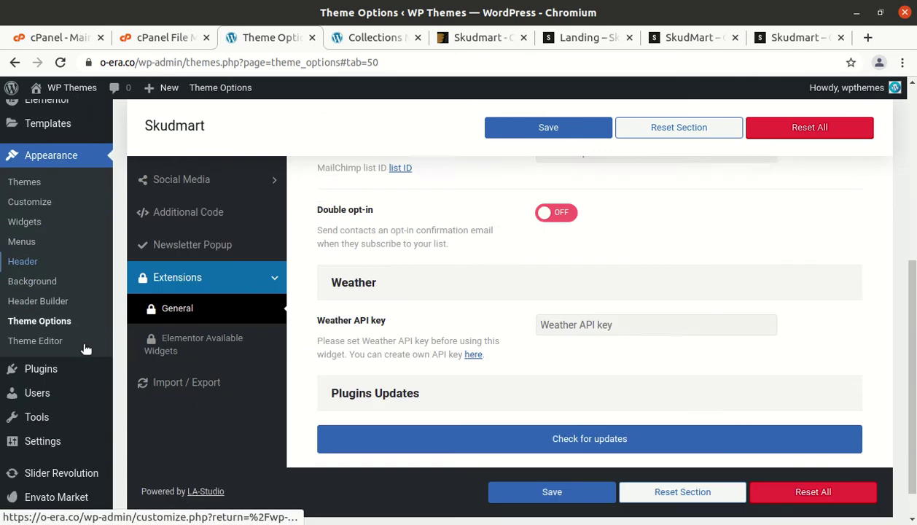
scroll(87, 350, "up", 10)
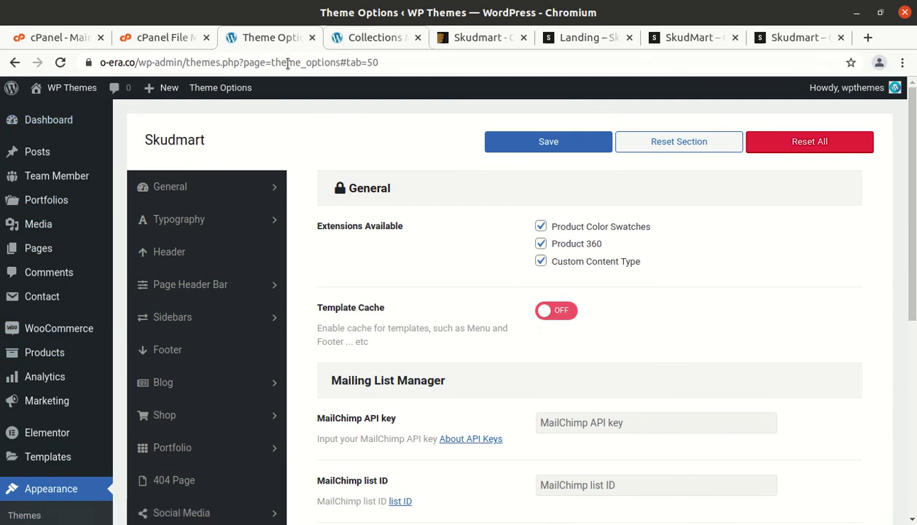
Open the site's front page in a new browser tab and dismiss its newsletter popup
mouse_move(60, 89)
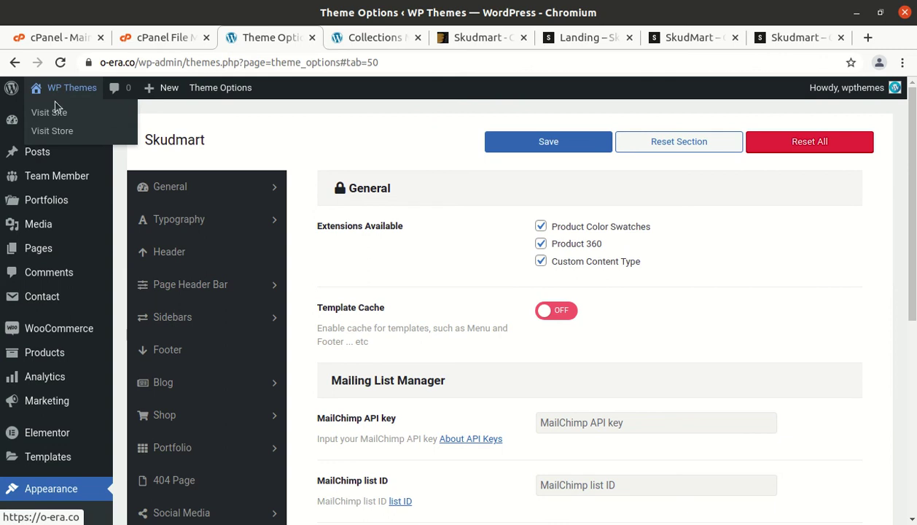
middle_click(51, 114)
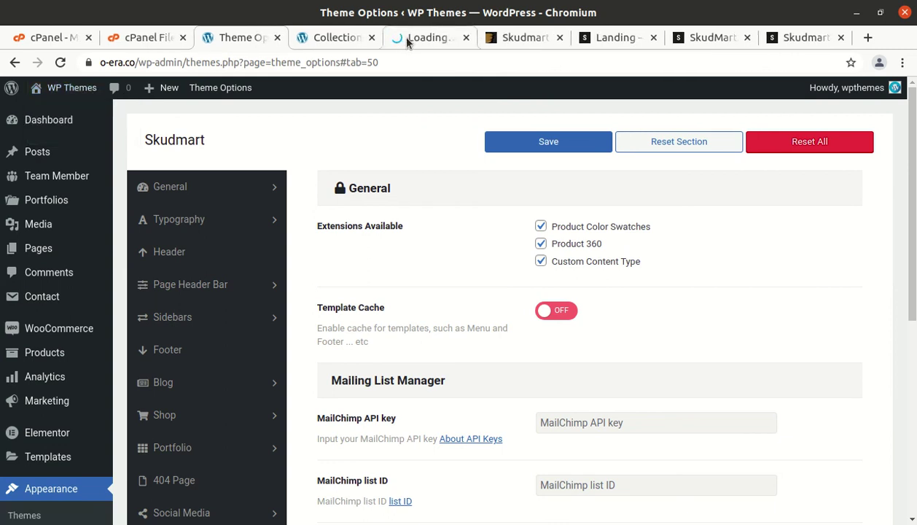
left_click(408, 40)
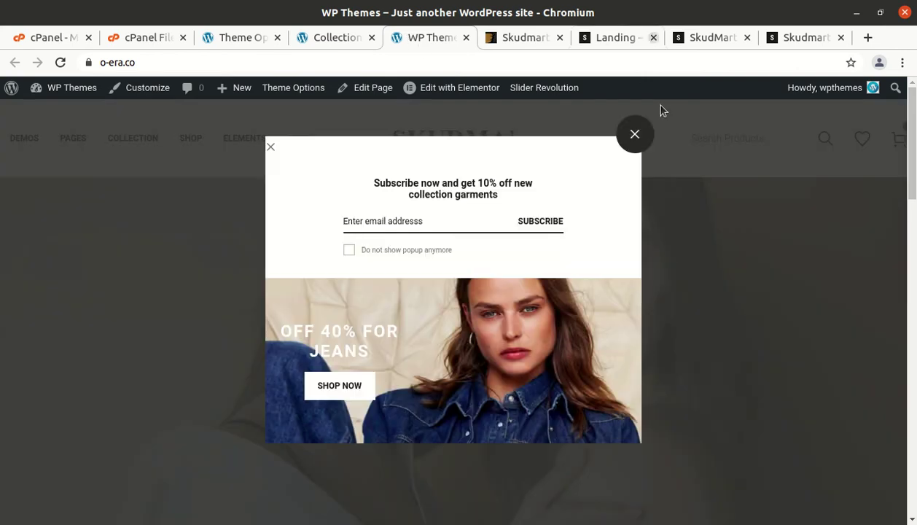
left_click(631, 139)
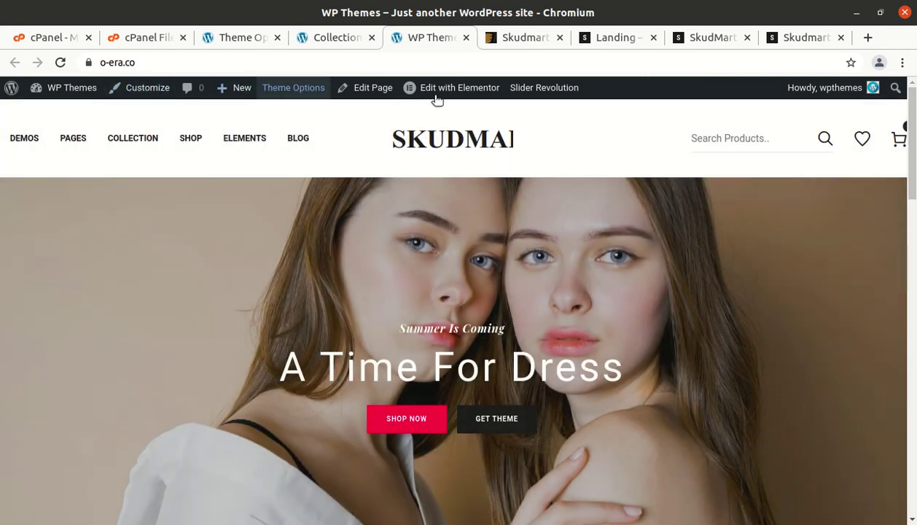
Open the homepage in Elementor and examine the settings of the Happy Shopping heading and the paragraph beneath it
left_click(453, 88)
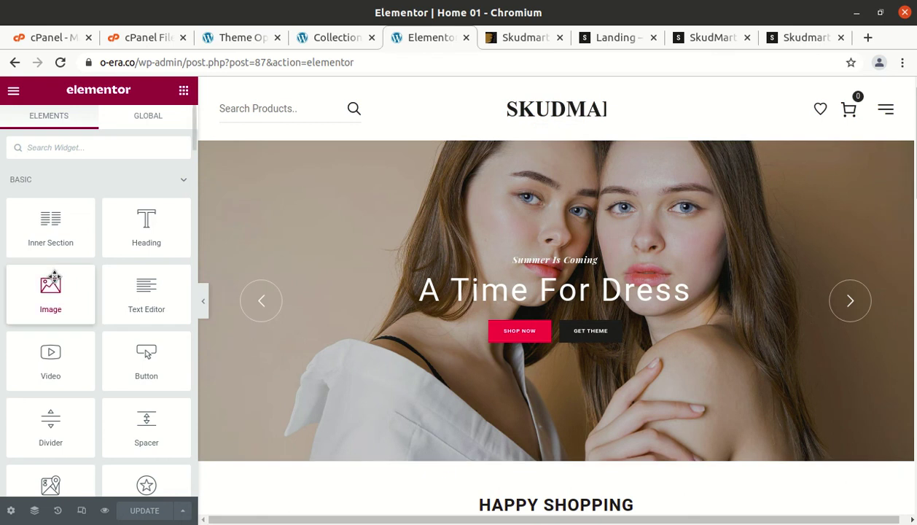
scroll(83, 265, "down", 3)
scroll(506, 452, "down", 2)
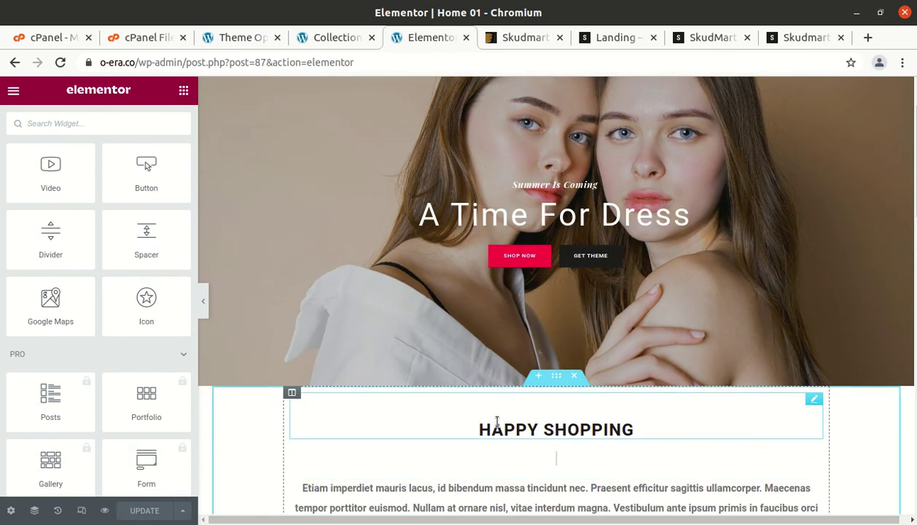
left_click(497, 421)
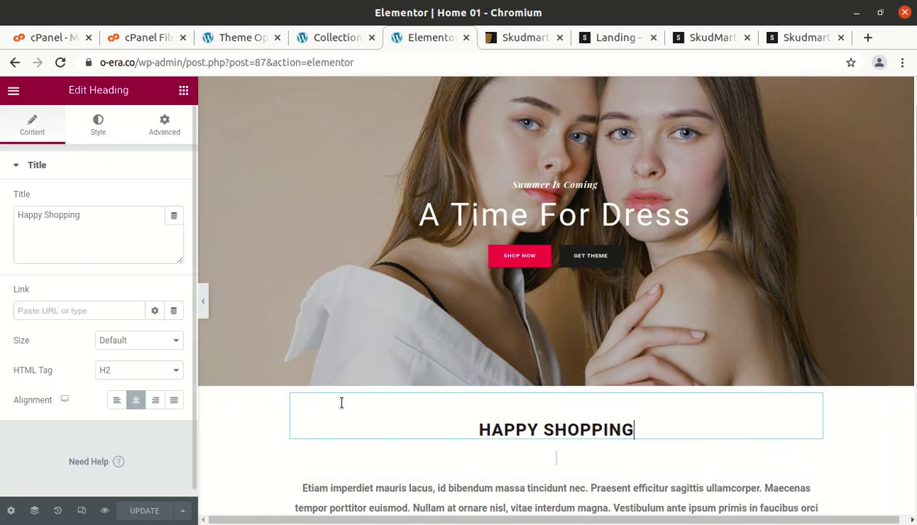
left_click(450, 501)
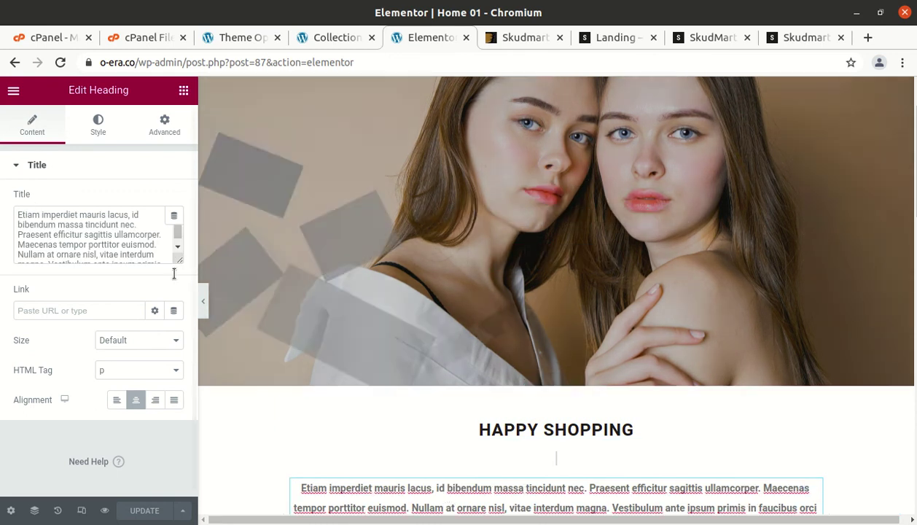
Select the three-banner carousel below the Happy Shopping text and expand Item #1 to examine its image, title, description and link
scroll(632, 346, "down", 1)
scroll(633, 346, "down", 4)
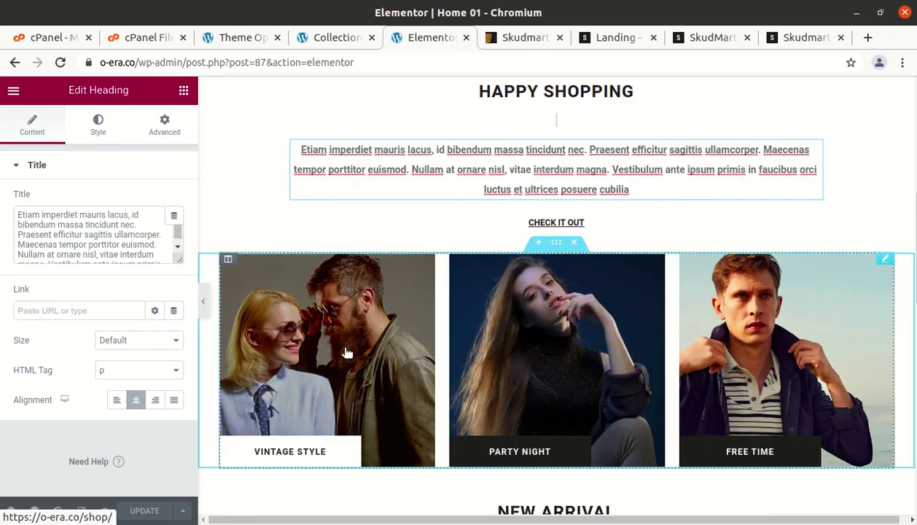
left_click(456, 355)
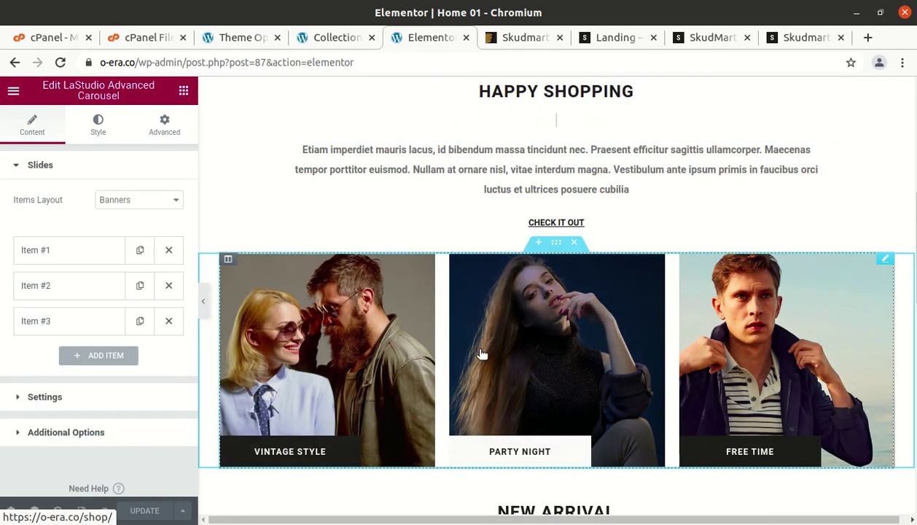
left_click(111, 250)
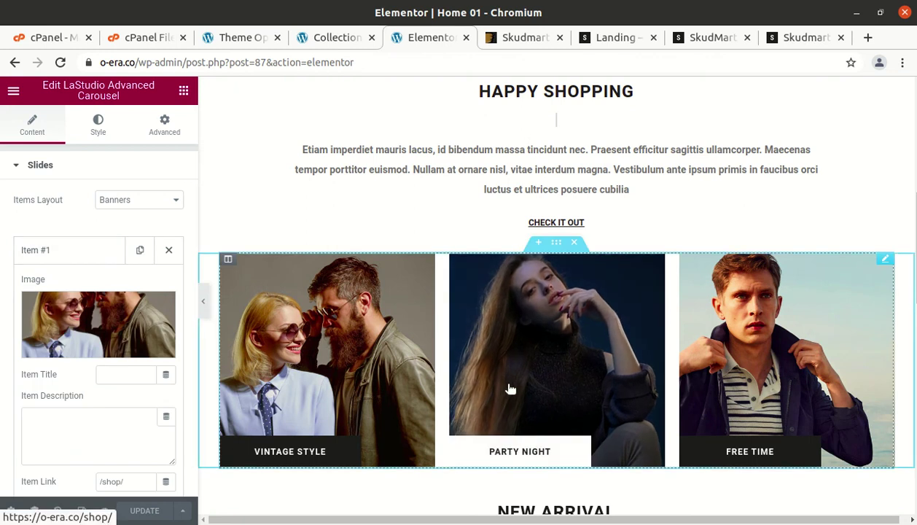
Select the Follow Skud on Instagram carousel, examine its slide items, and look over the Mega Sale banner below it
scroll(611, 347, "down", 1)
scroll(610, 347, "down", 5)
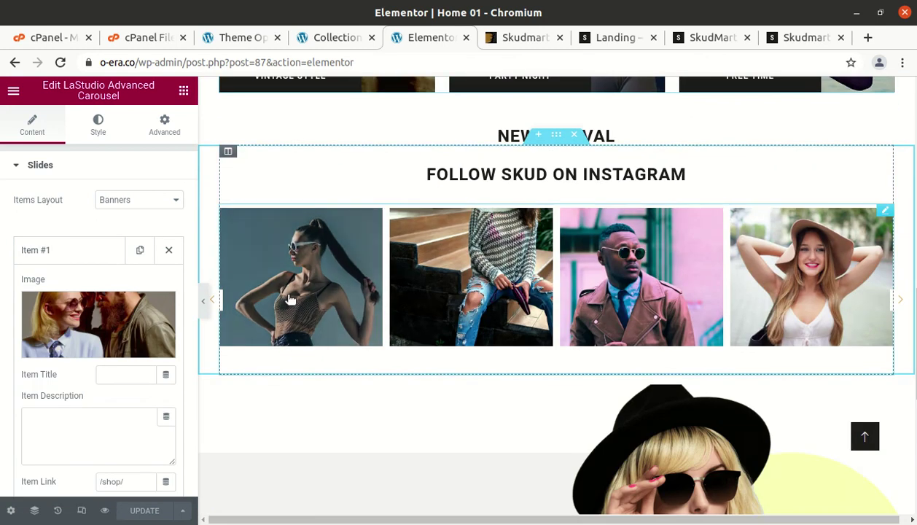
left_click(300, 277)
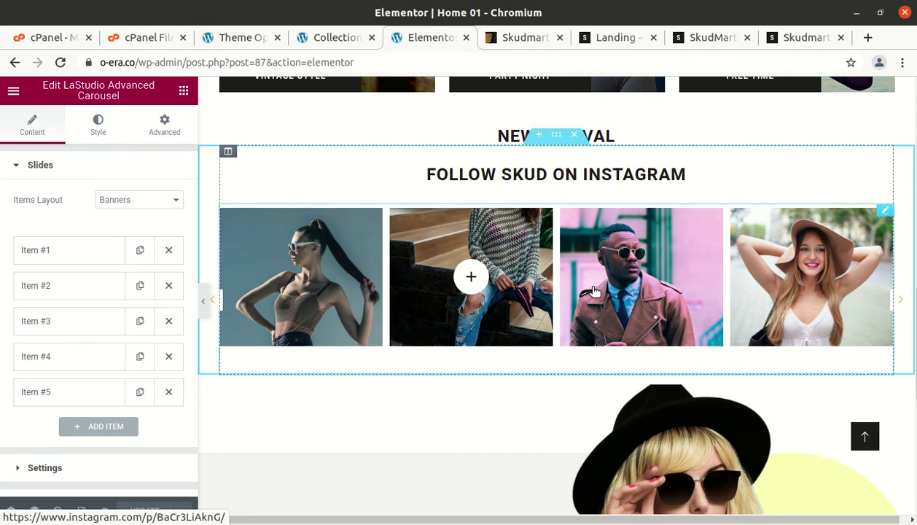
scroll(486, 396, "down", 3)
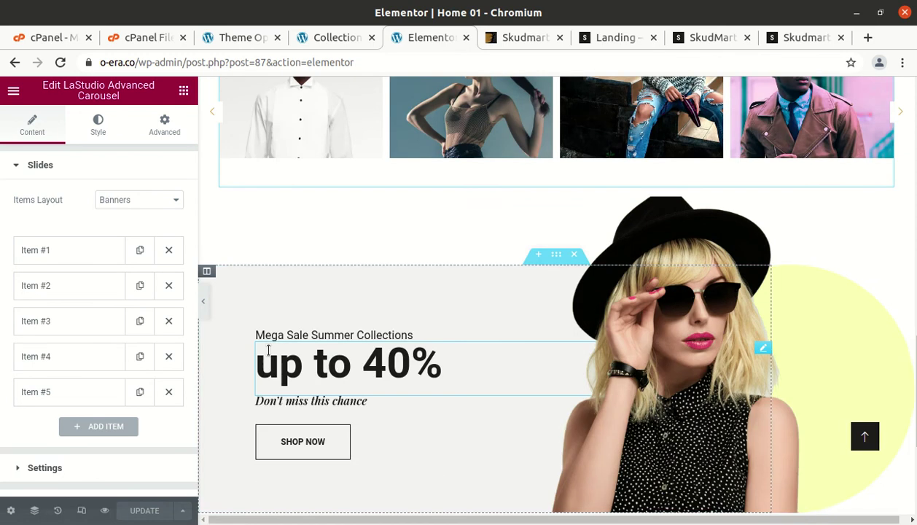
Select the "up to 40%" and "Don't miss this chance" headings in the Mega Sale banner to examine their title settings
left_click_drag(427, 368, 256, 372)
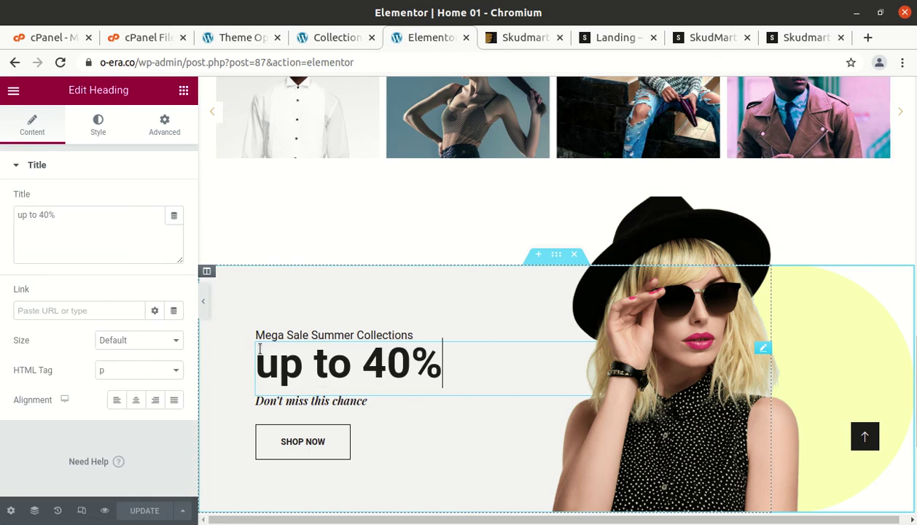
left_click(363, 413)
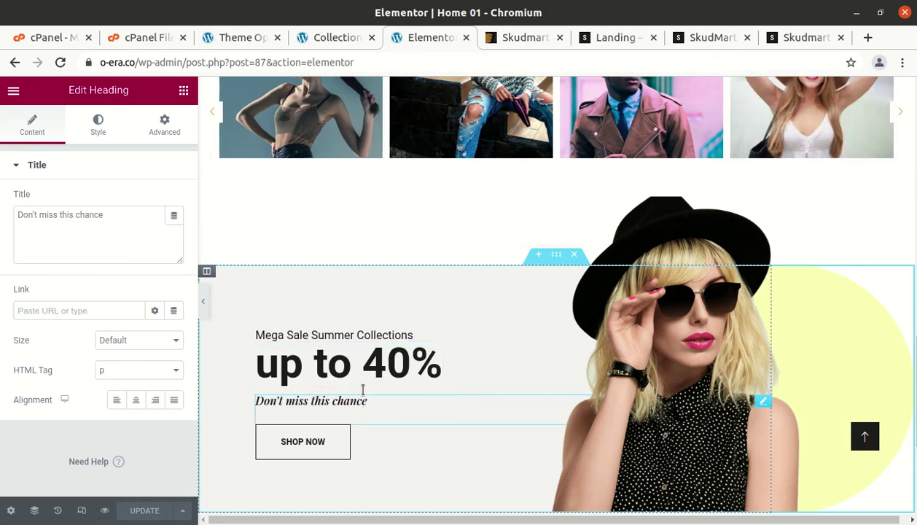
scroll(425, 425, "down", 3)
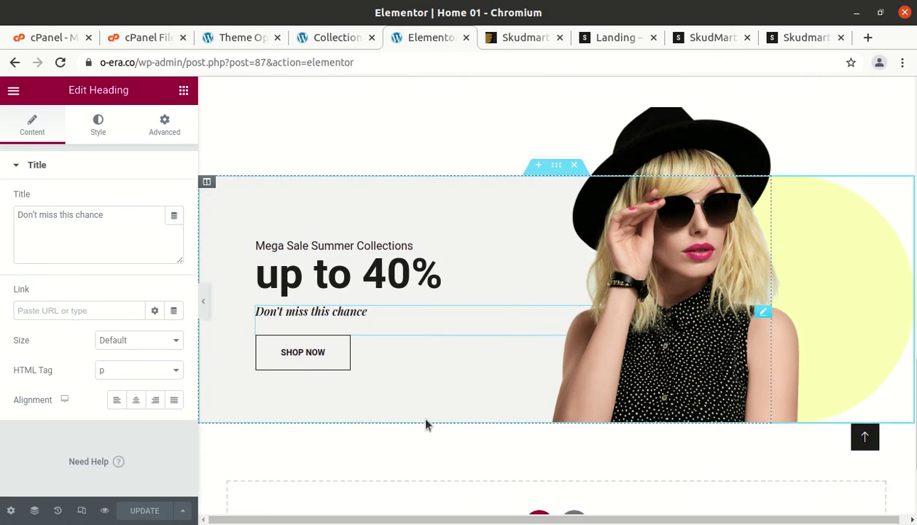
Leave the Elementor editor for the live homepage and look over its hero slider and Happy Shopping section
scroll(425, 424, "up", 10)
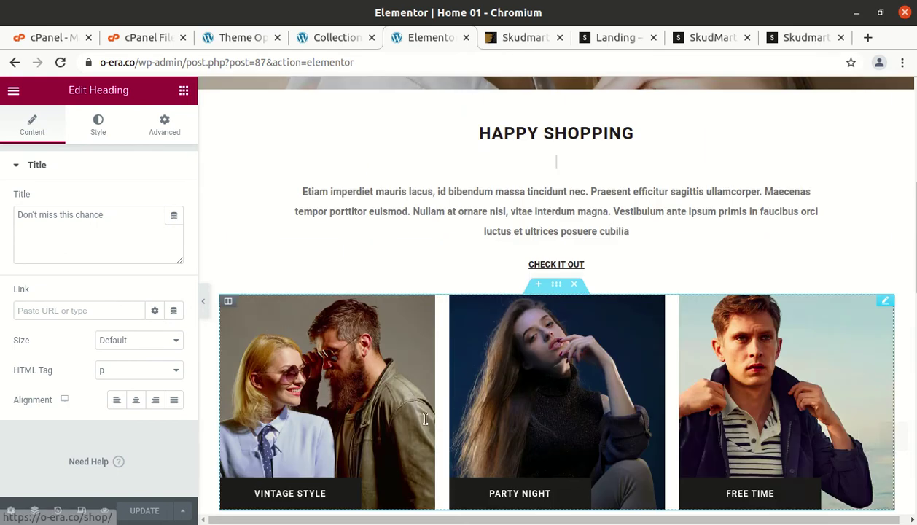
scroll(428, 423, "up", 5)
left_click(12, 91)
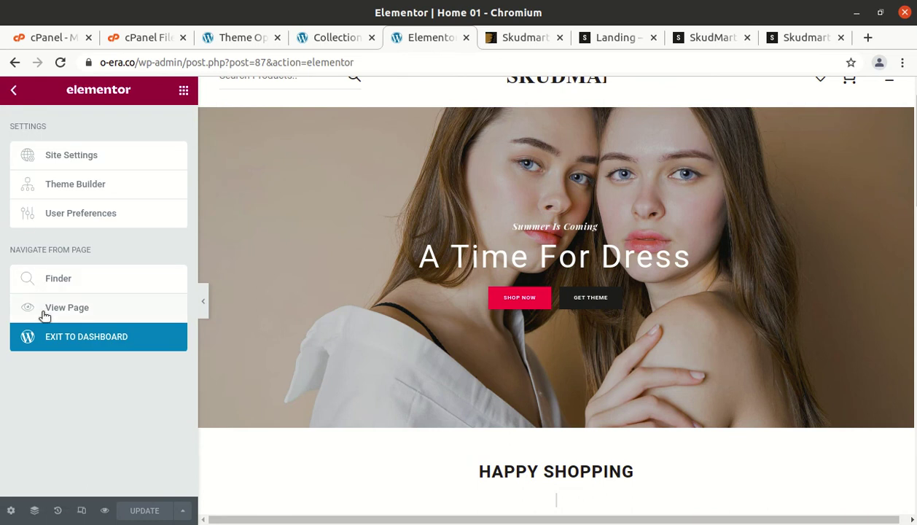
left_click(69, 312)
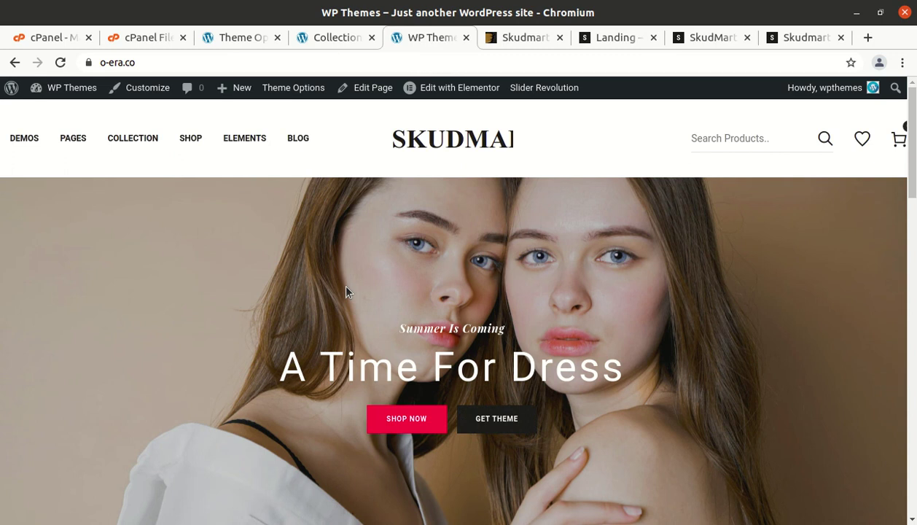
scroll(607, 292, "down", 5)
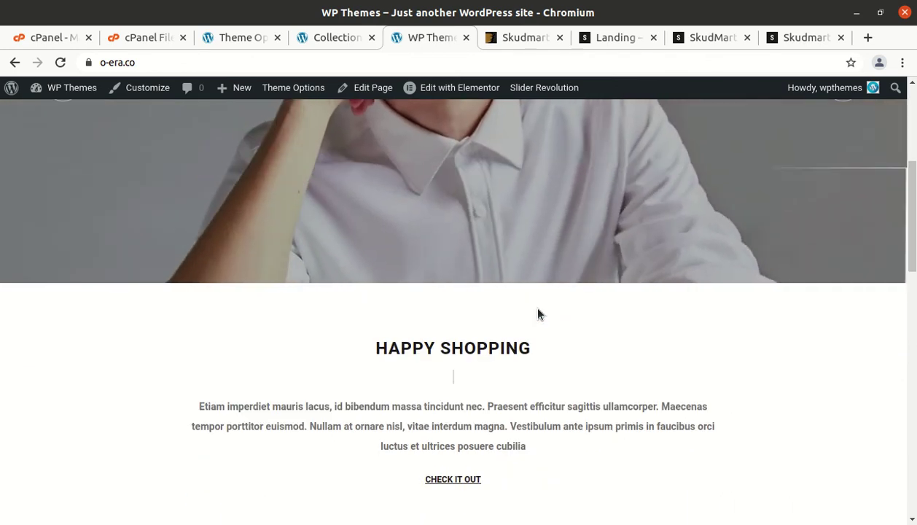
scroll(538, 313, "up", 5)
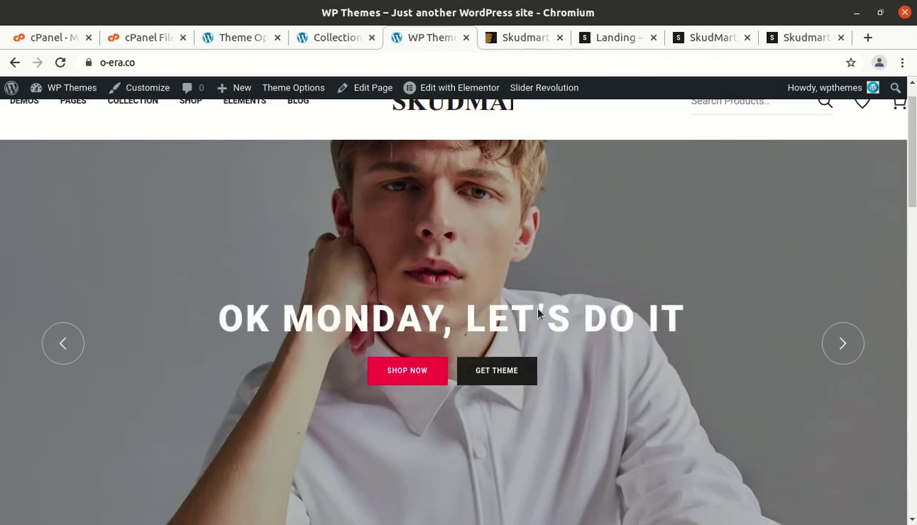